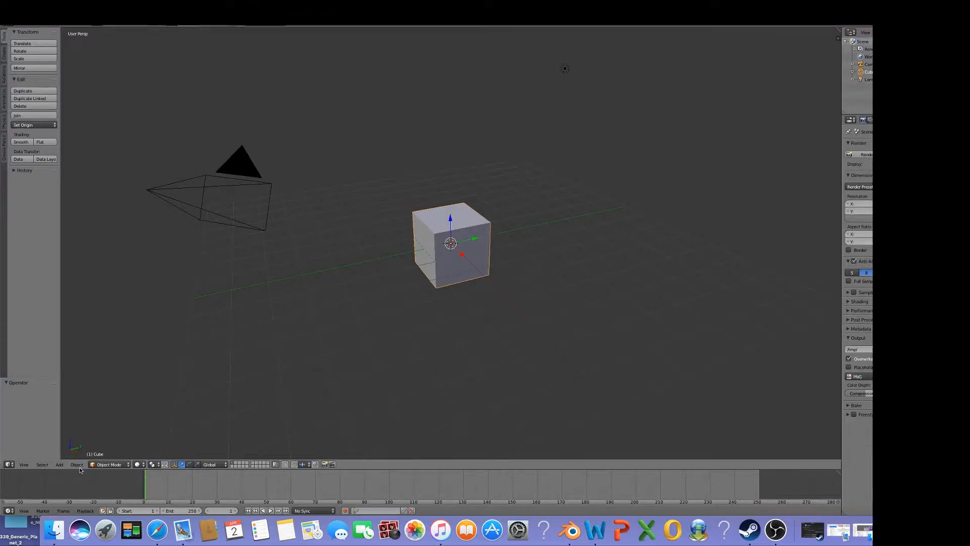
click(77, 464)
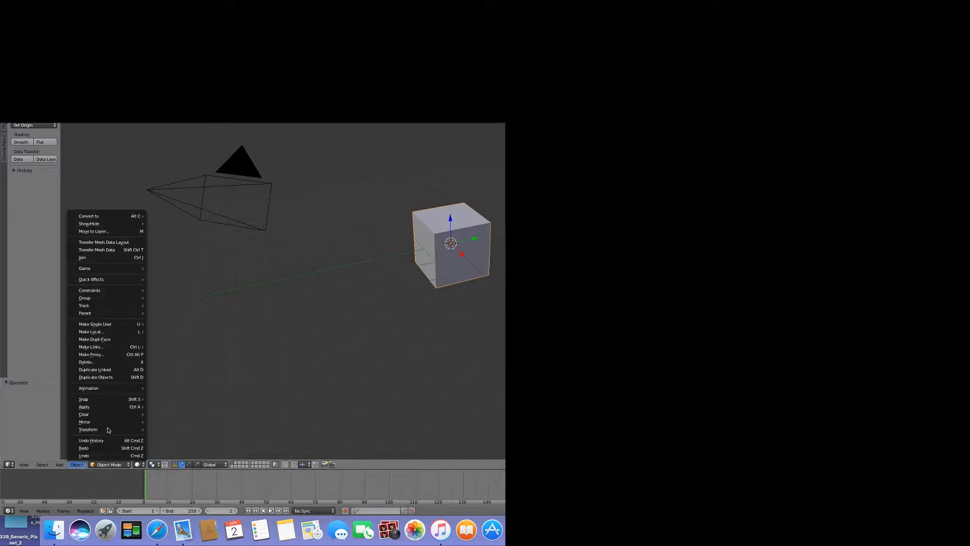
mouse_move(116, 279)
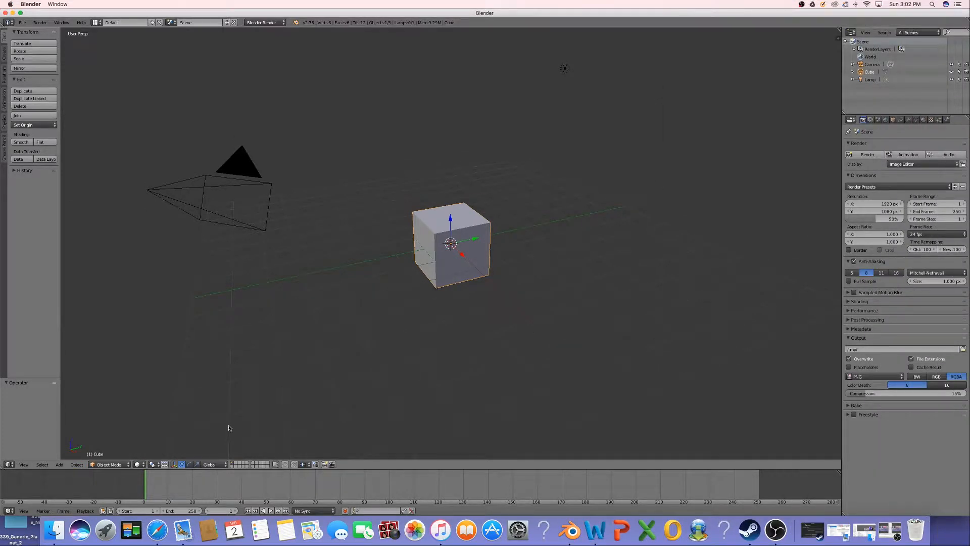
click(142, 464)
click(345, 397)
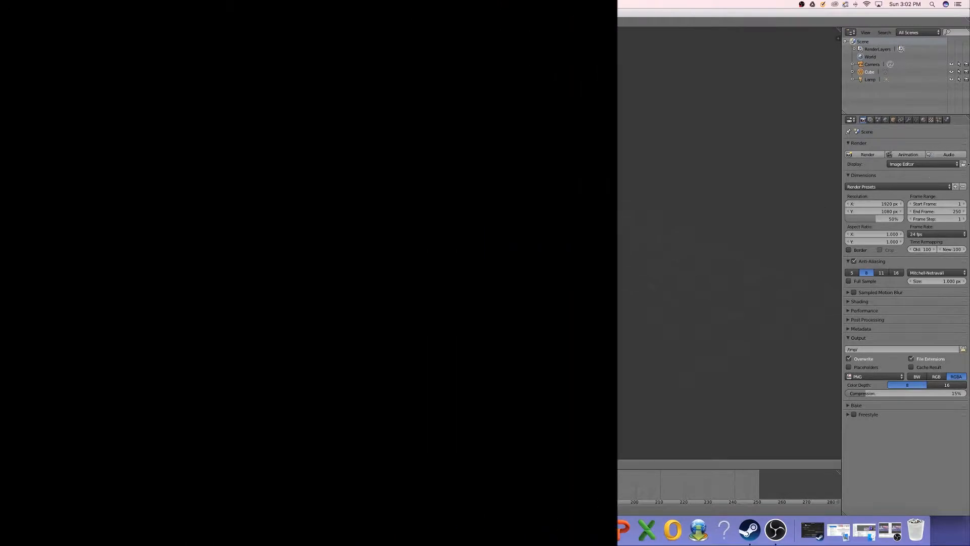
click(938, 120)
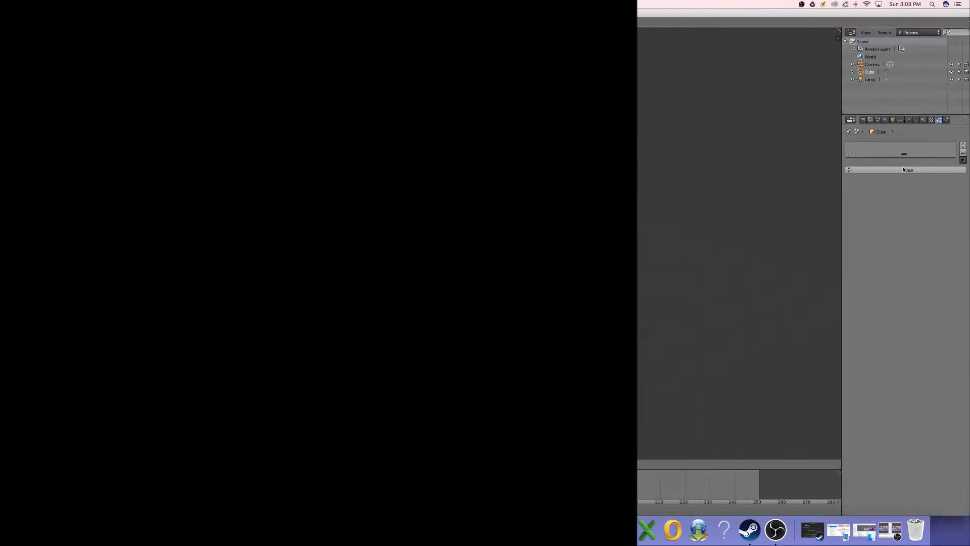
click(947, 120)
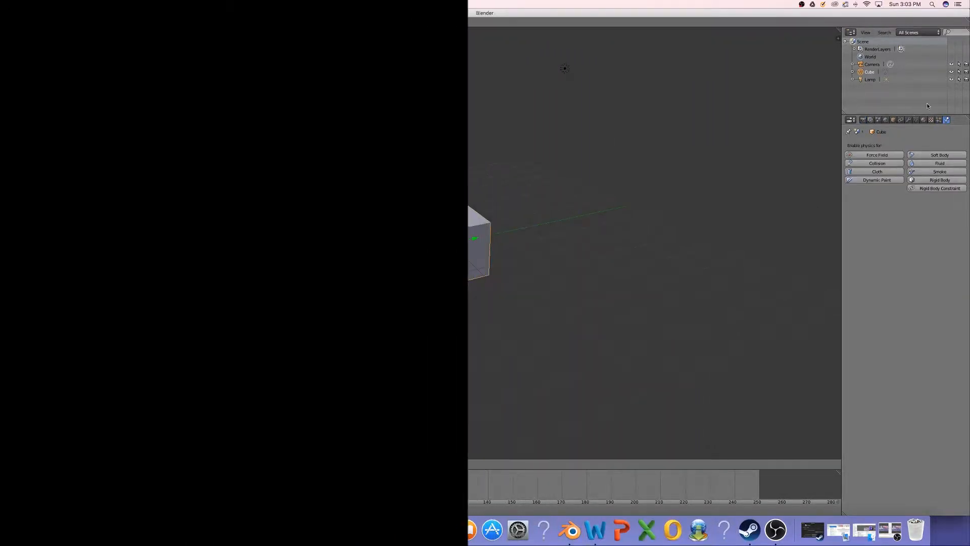
click(923, 120)
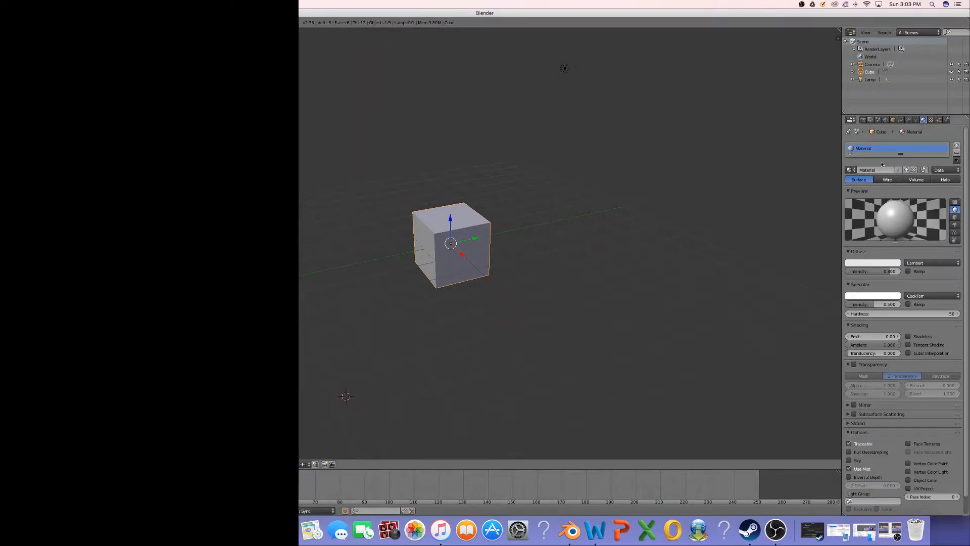
click(862, 120)
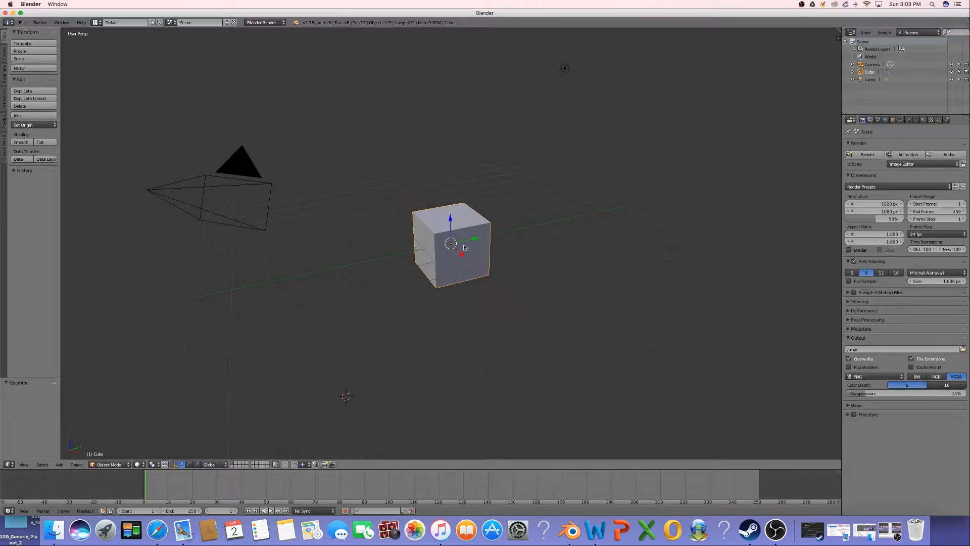
click(451, 245)
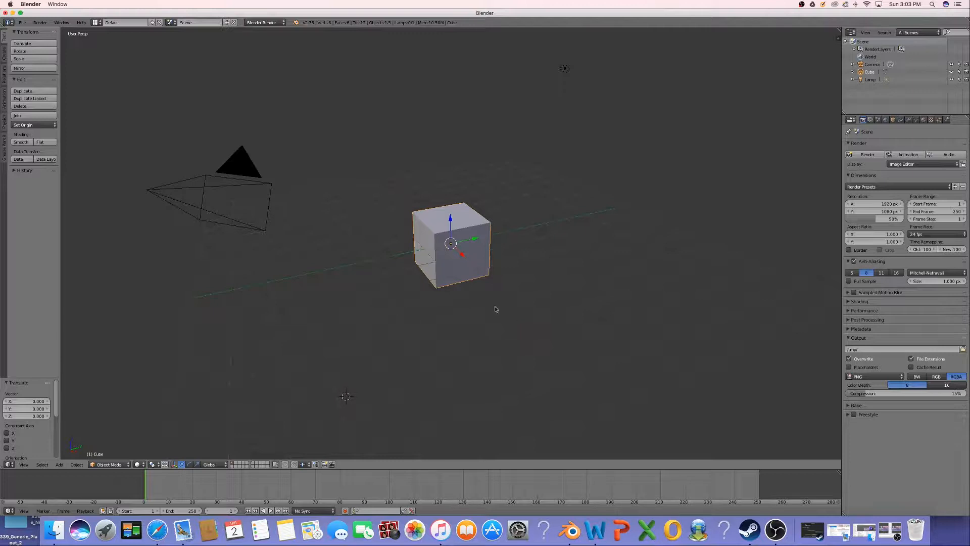
Step: Switch the viewport to the right view and apply the Quick Smoke effect to the cube
click(24, 465)
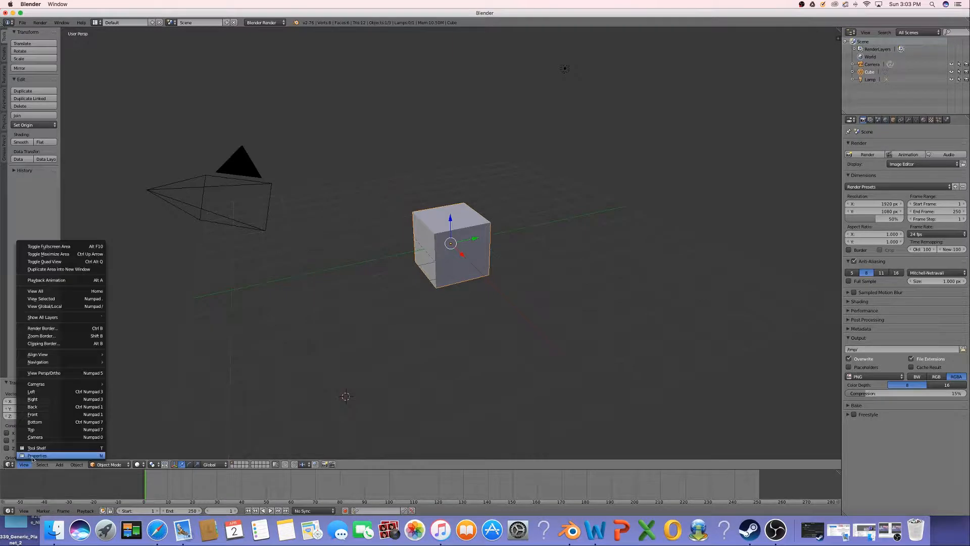
click(60, 401)
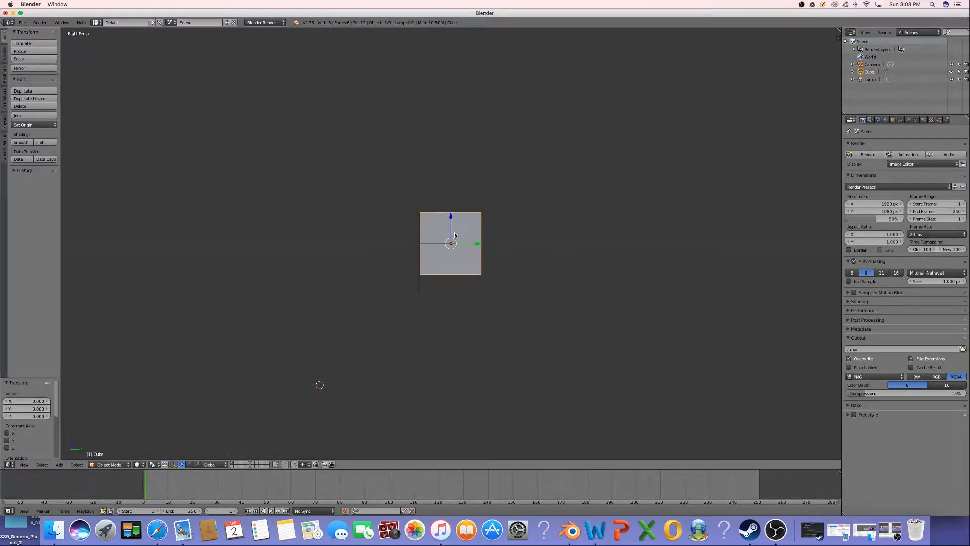
click(140, 464)
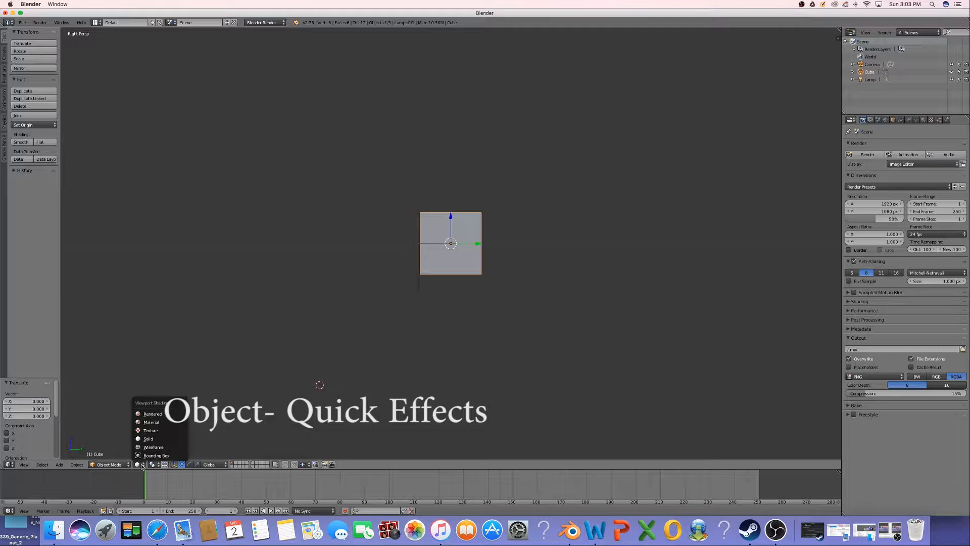
click(72, 465)
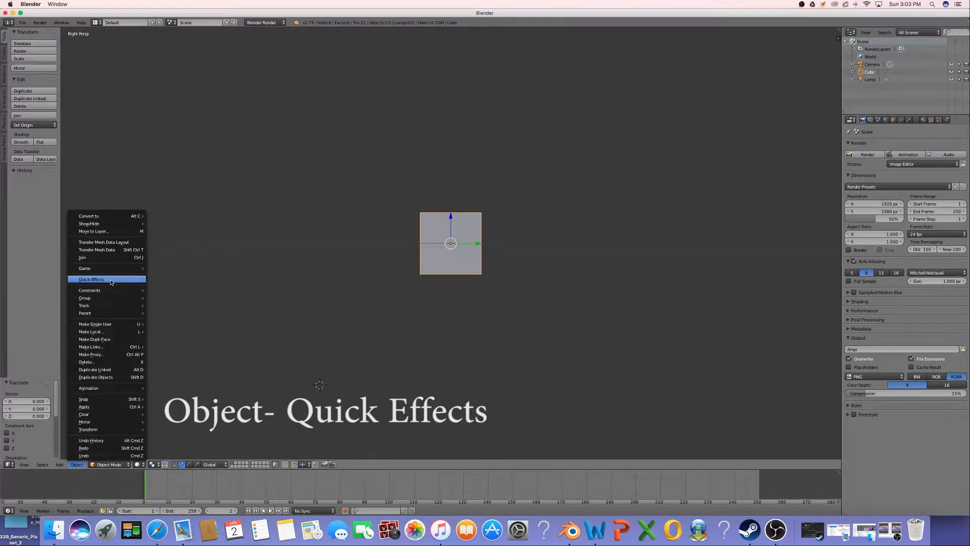
mouse_move(111, 282)
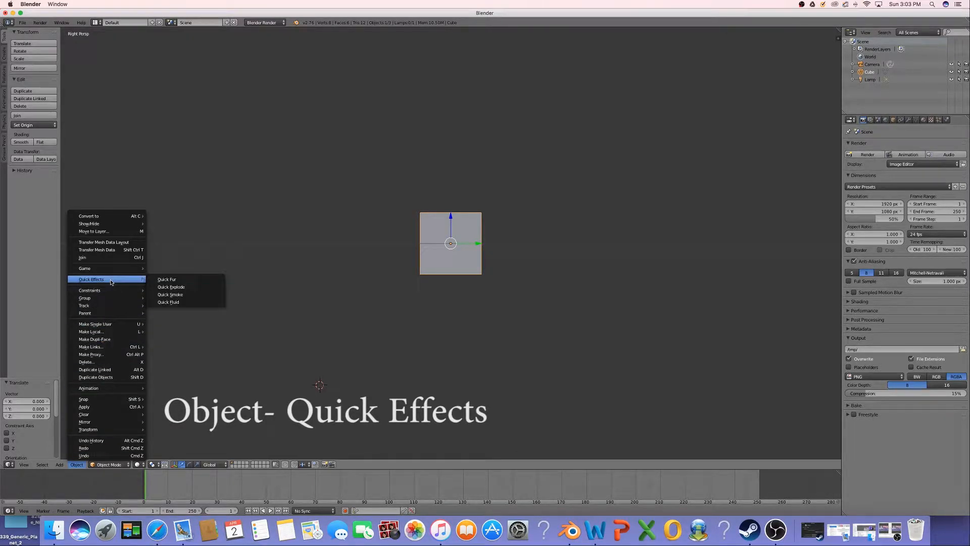
click(191, 296)
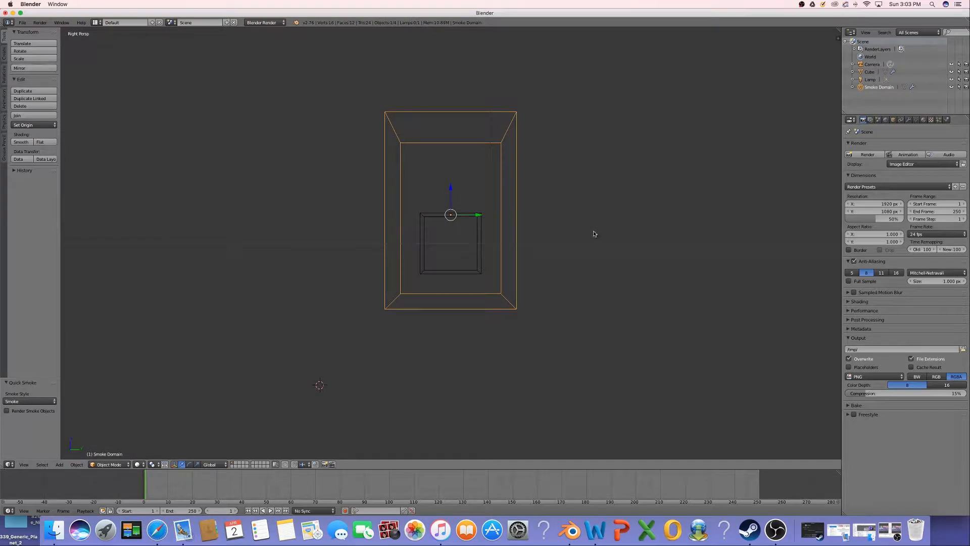
Step: Move the cube down about 0.81 units along the Z axis, within the smoke domain
click(870, 72)
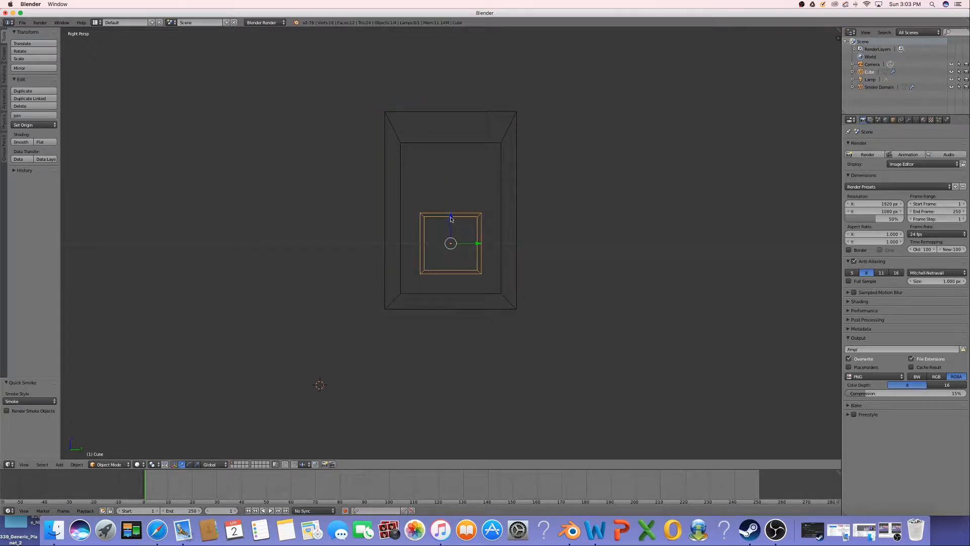
drag(451, 219, 451, 242)
scroll(451, 242, up, 2)
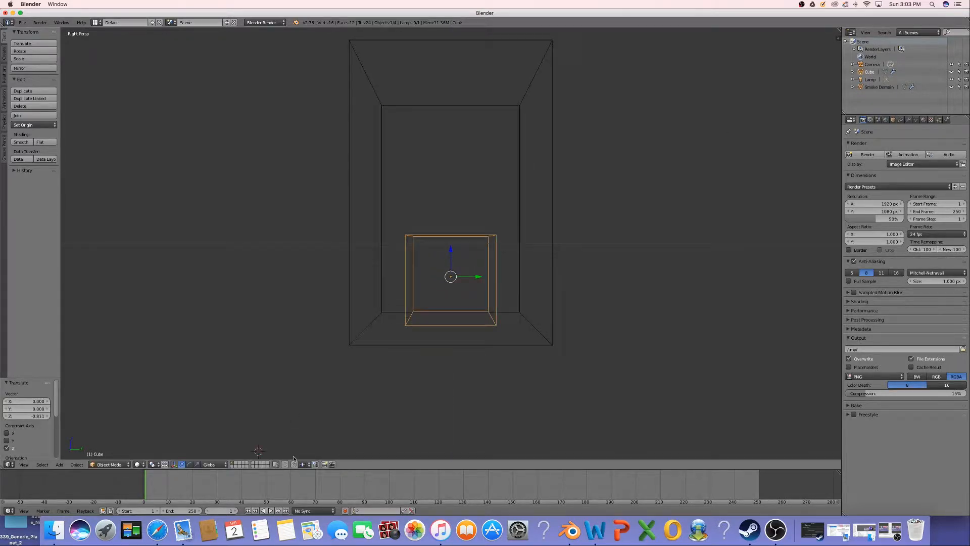
Step: Play the smoke simulation, stop it partway and return to the first frame
click(269, 511)
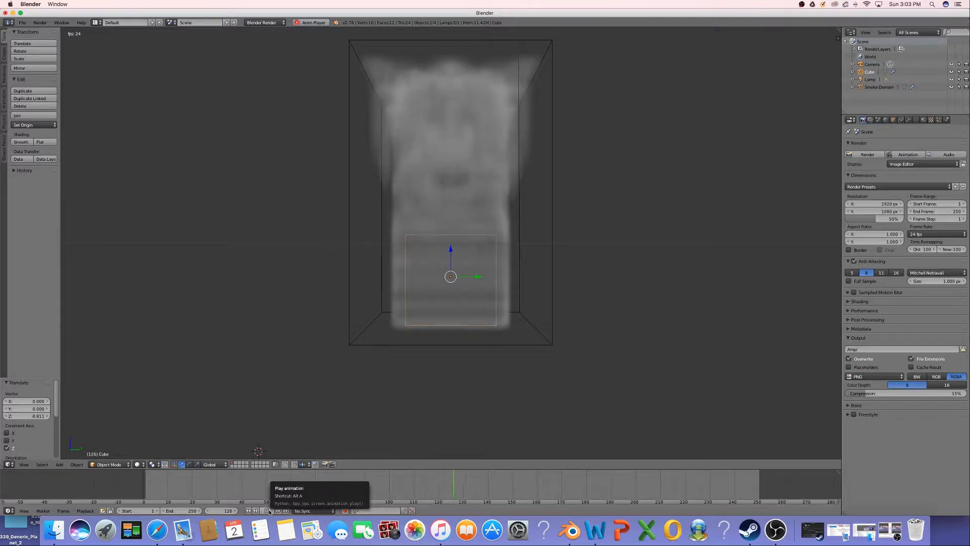
click(270, 511)
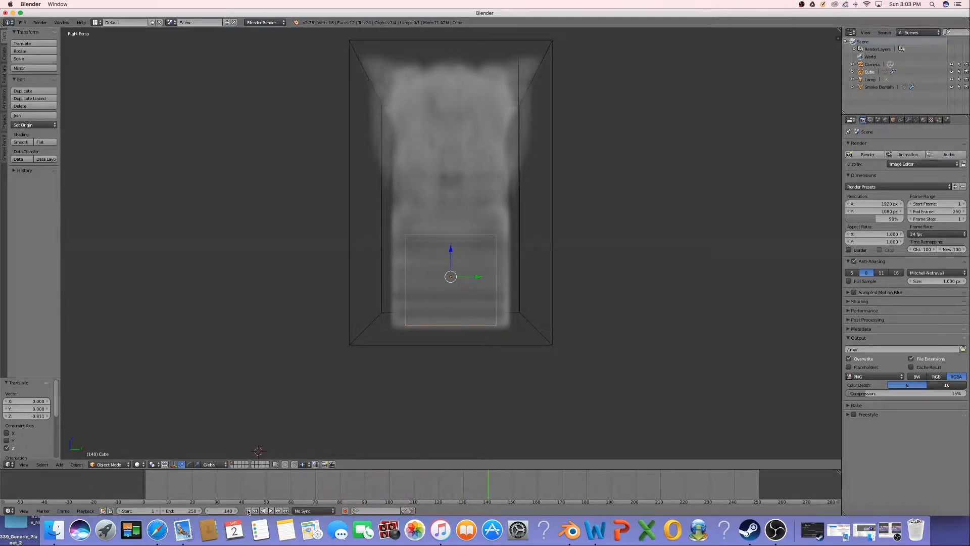
click(248, 511)
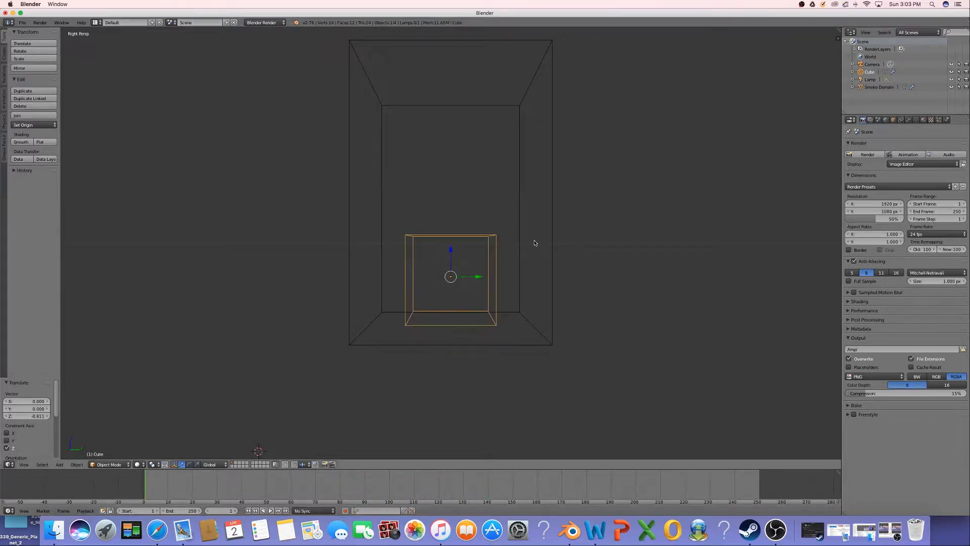
Step: Set the cube's smoke flow type to Fire, preview the simulation and return to the first frame
click(948, 120)
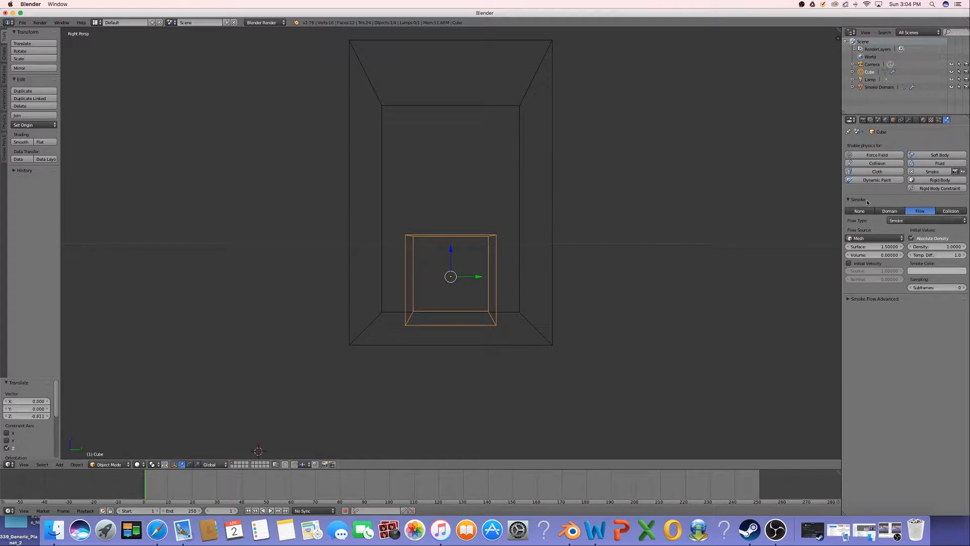
click(959, 221)
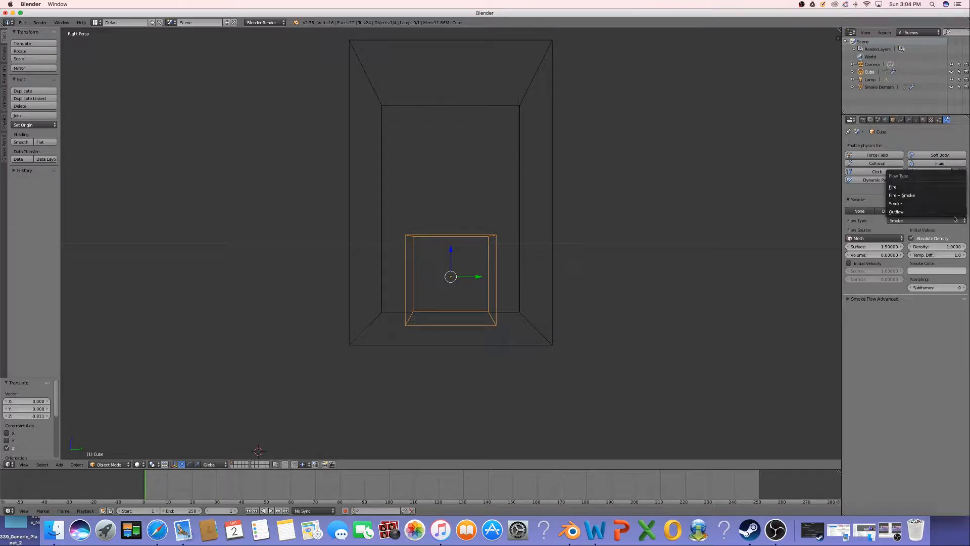
click(922, 188)
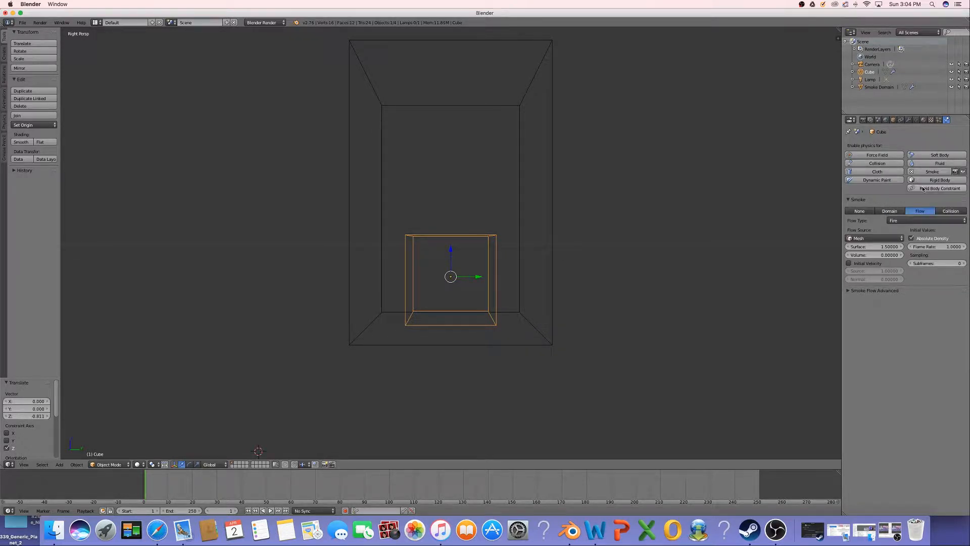
click(271, 511)
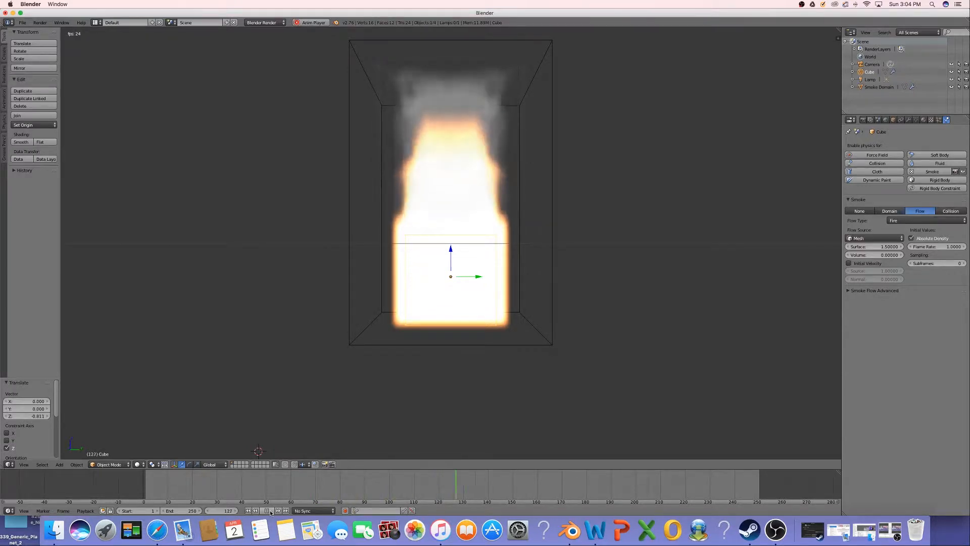
click(268, 511)
click(248, 511)
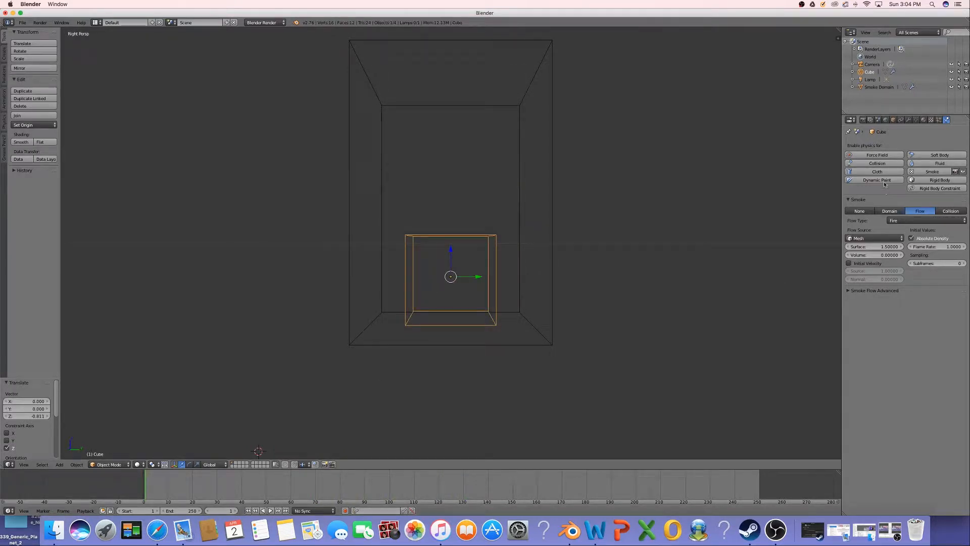
Step: Change the cube's flow type to Fire + Smoke, preview the simulation and rewind to the start
click(932, 221)
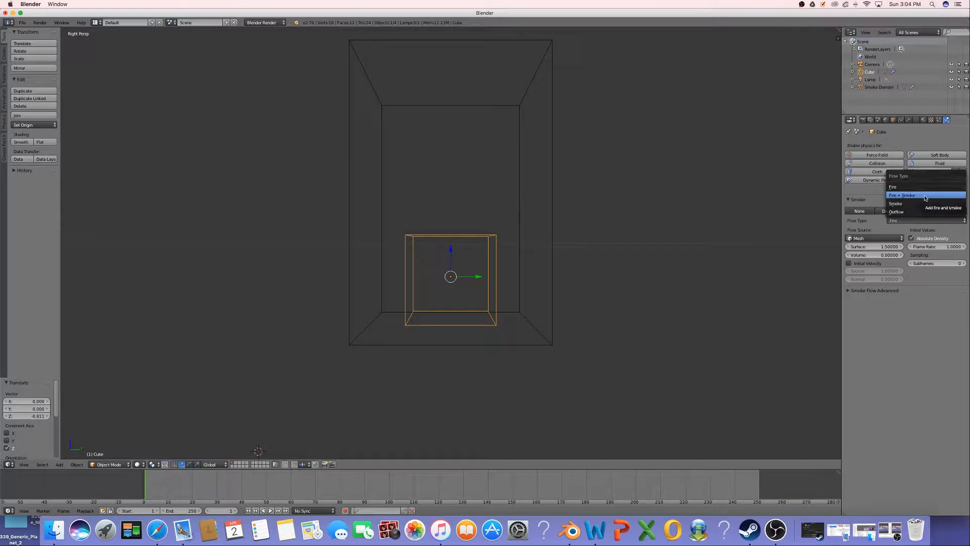
click(902, 195)
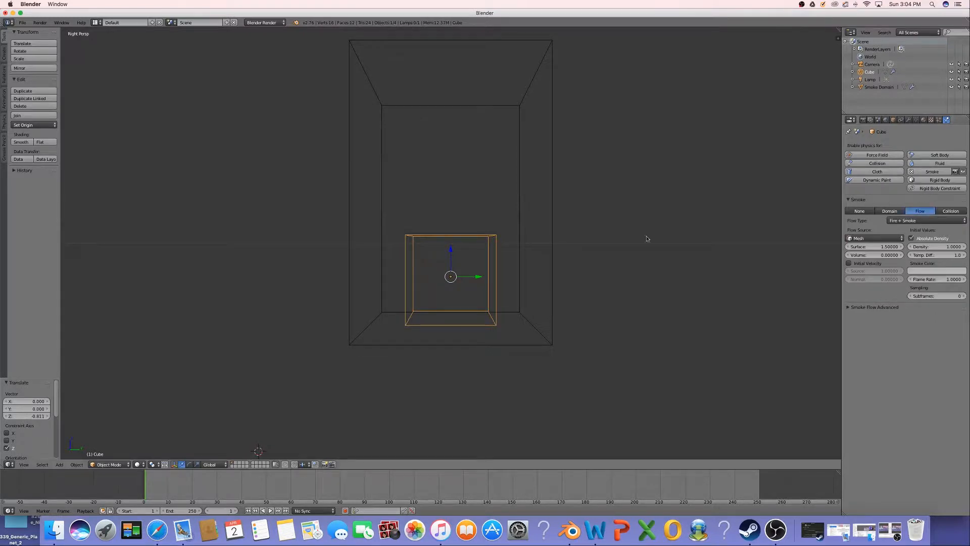
click(271, 511)
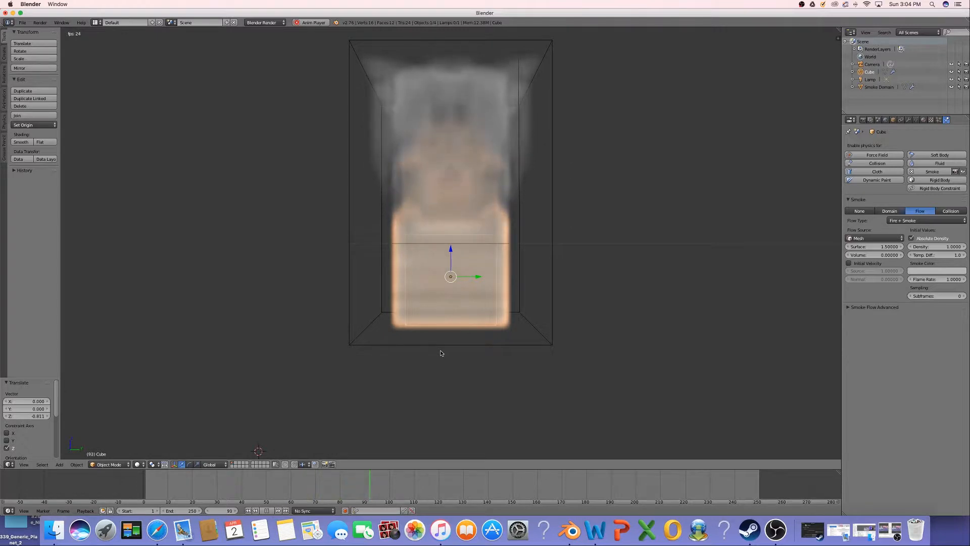
click(267, 511)
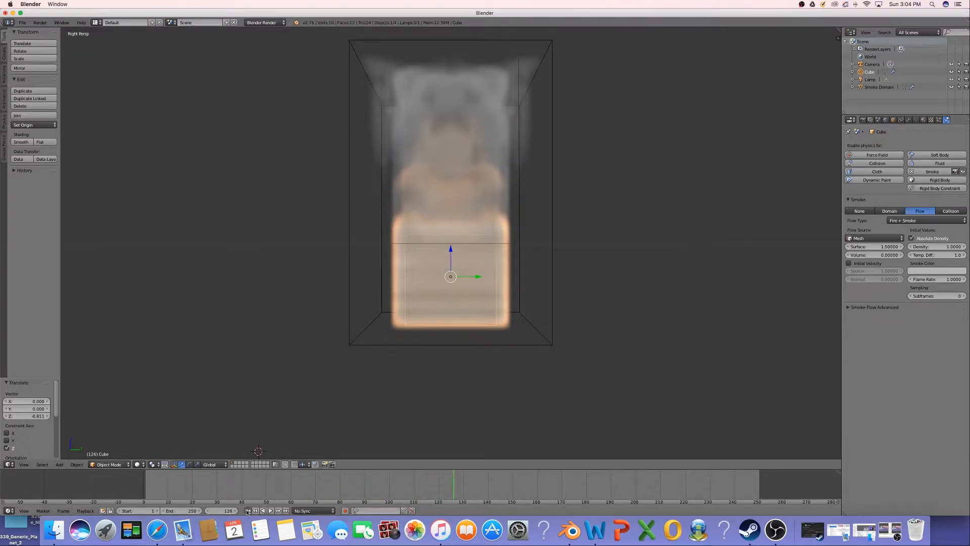
click(247, 511)
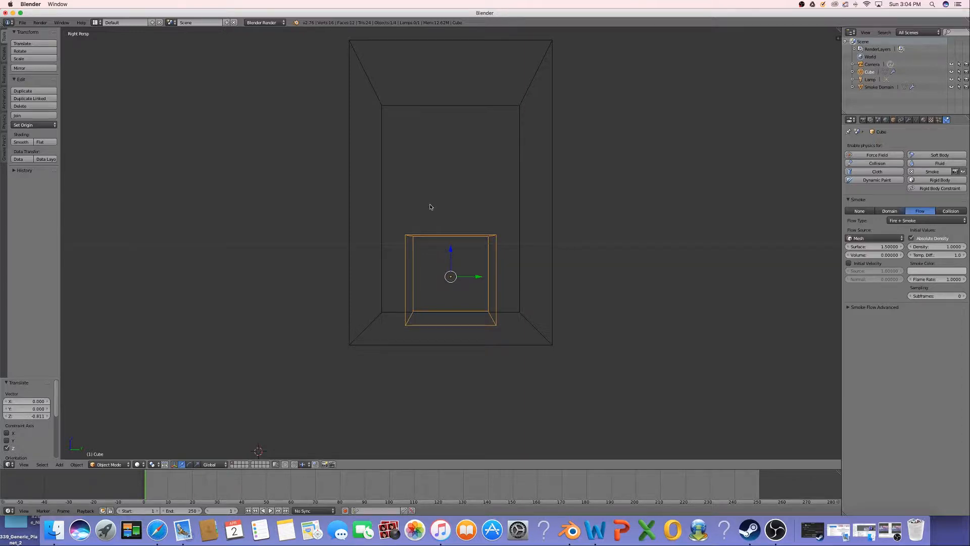
Step: Replay the combined fire and smoke simulation briefly and go back to the first frame
click(695, 242)
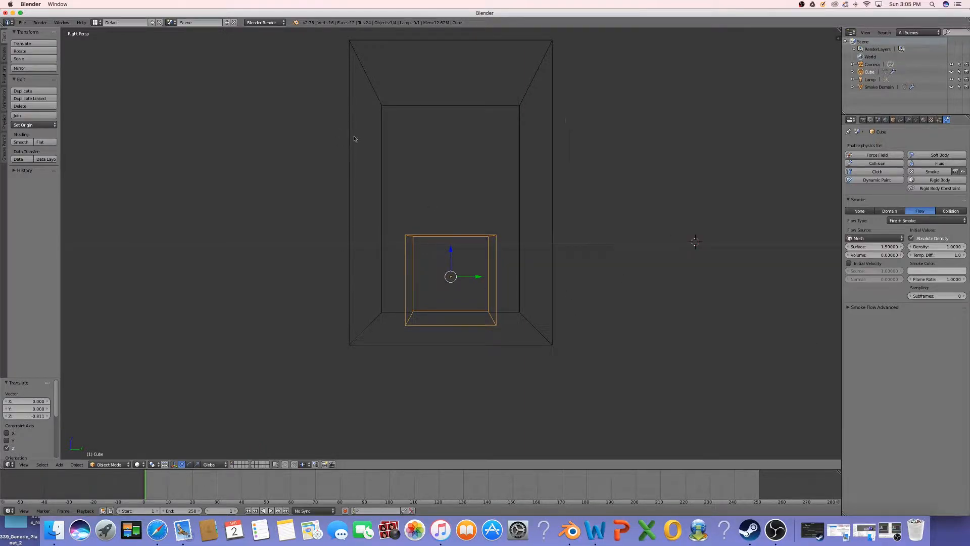
click(269, 511)
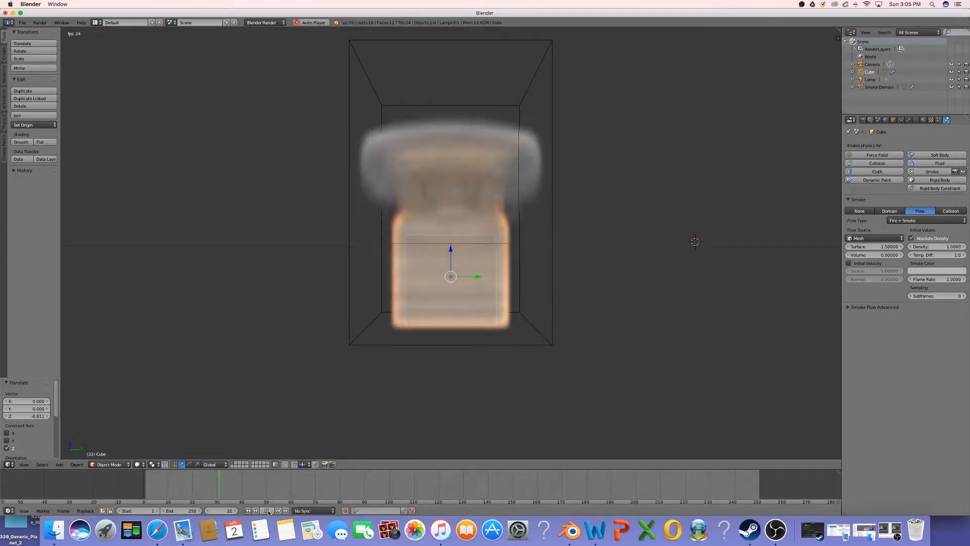
click(268, 511)
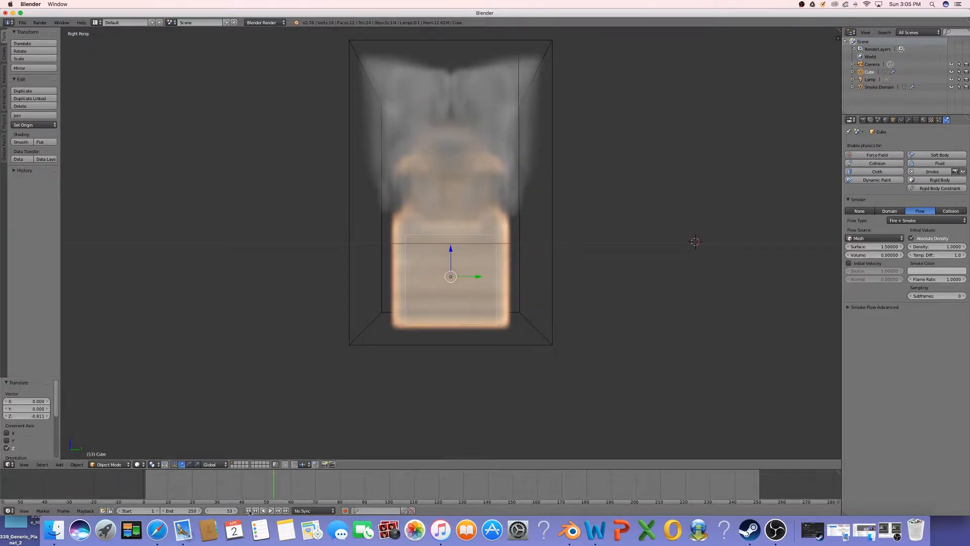
click(248, 510)
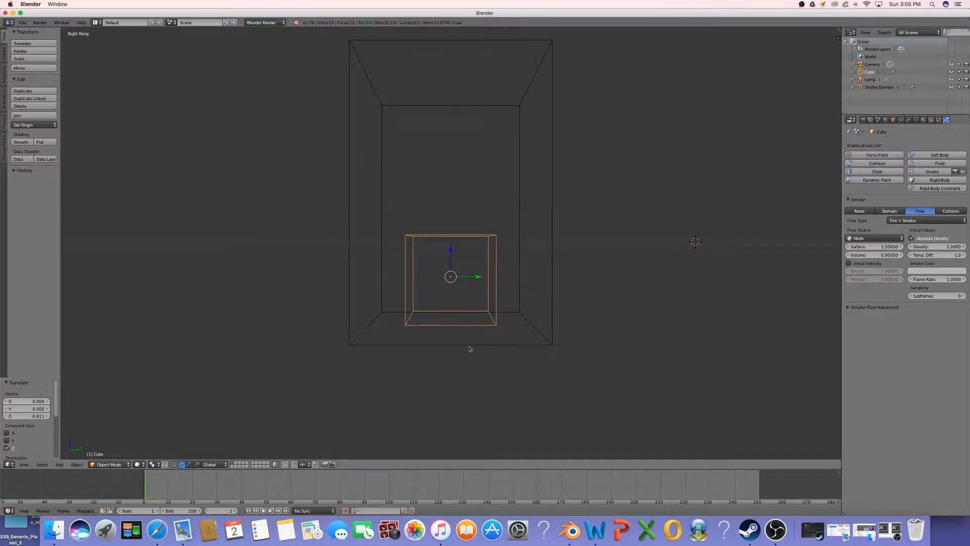
Step: Add a new particle system to the cube
click(939, 120)
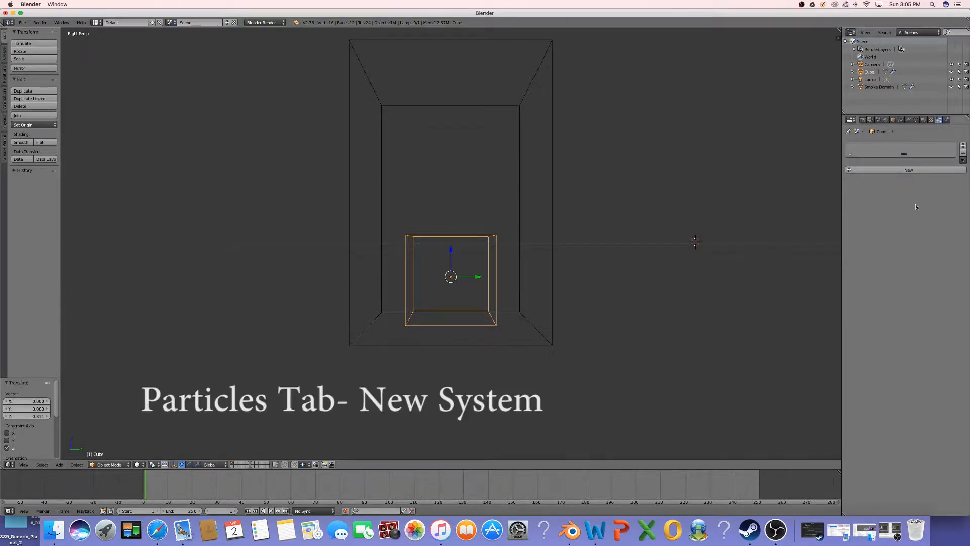
click(896, 170)
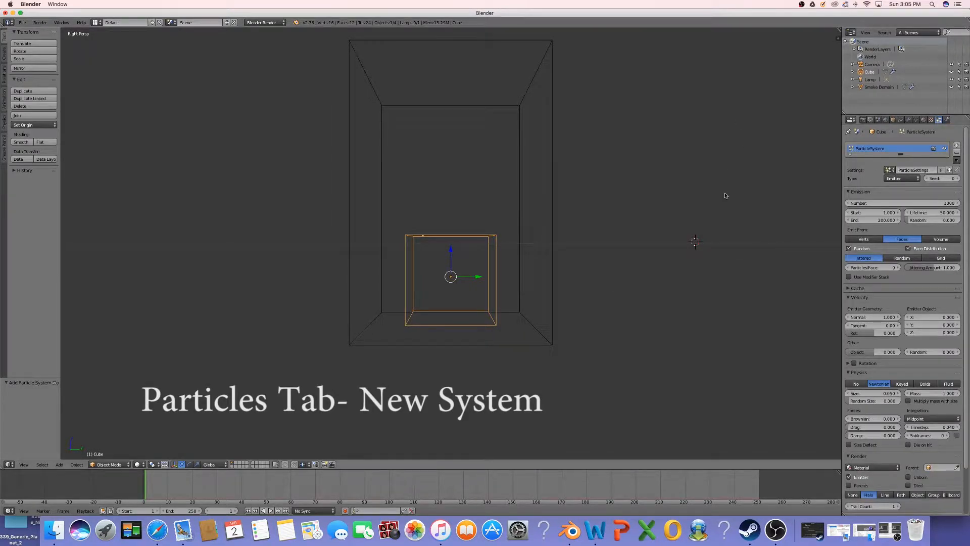
Step: Set the particle emission's end frame to 250 and the particle physics type to No
click(880, 221)
key(BackSpace)
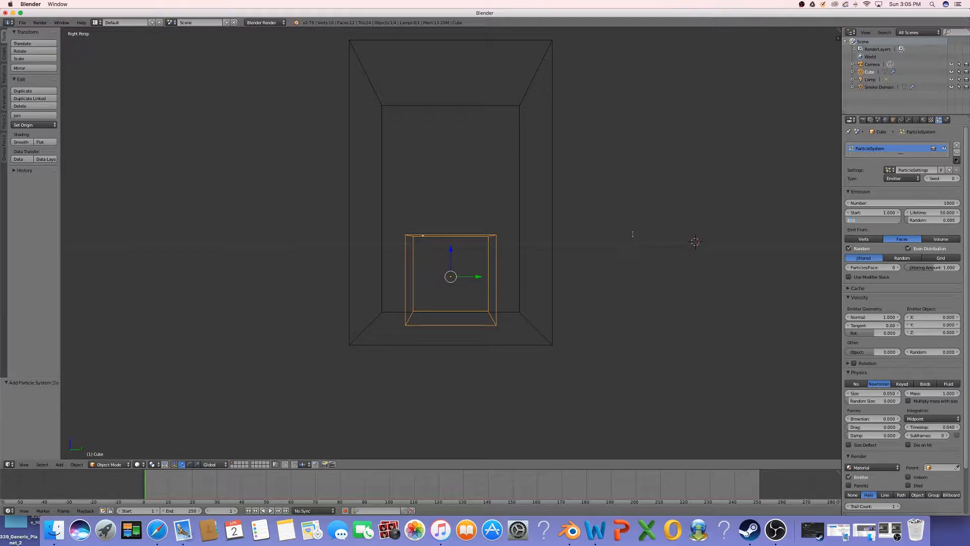
key(Return)
scroll(877, 304, down, 3)
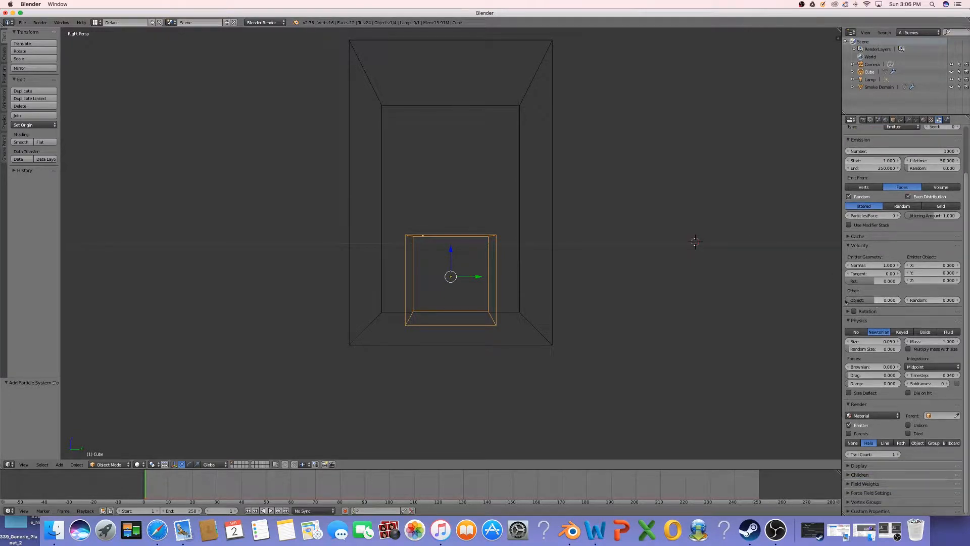
click(855, 334)
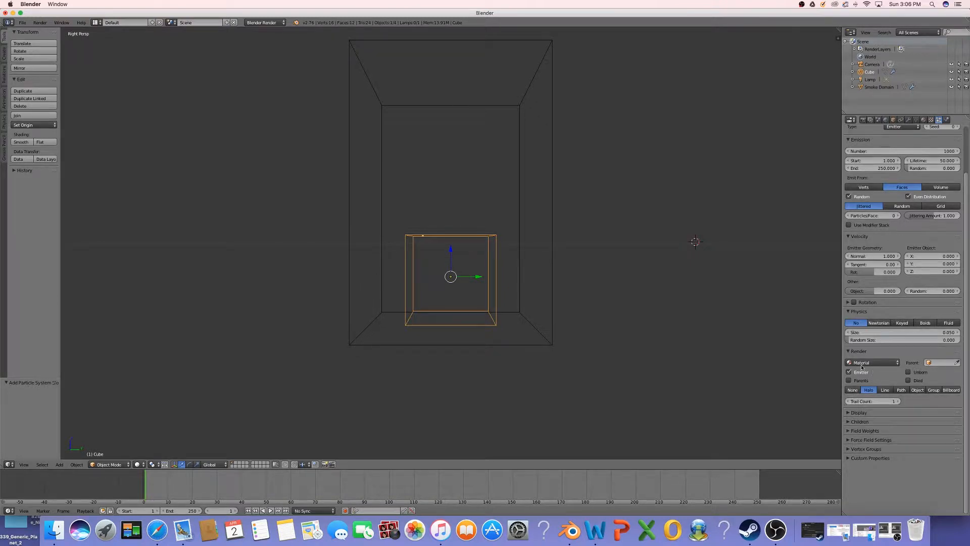
Step: Set the particle system's normal emission velocity to 0
scroll(900, 346, up, 2)
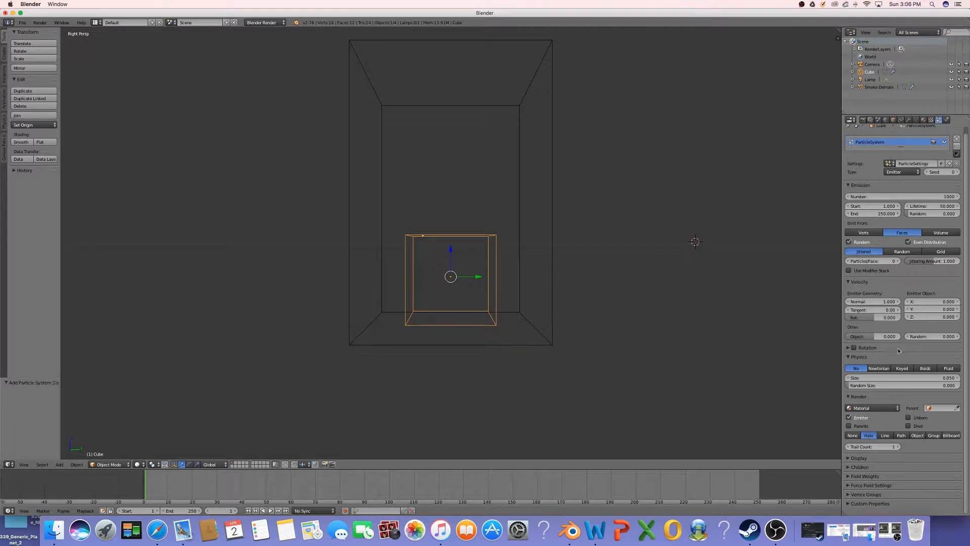
scroll(898, 349, up, 1)
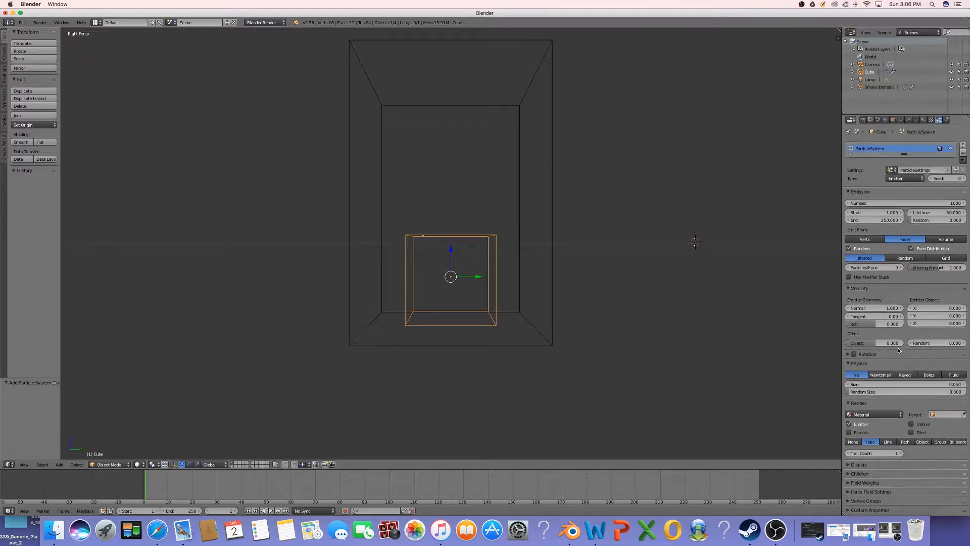
click(875, 309)
text(0)
key(Return)
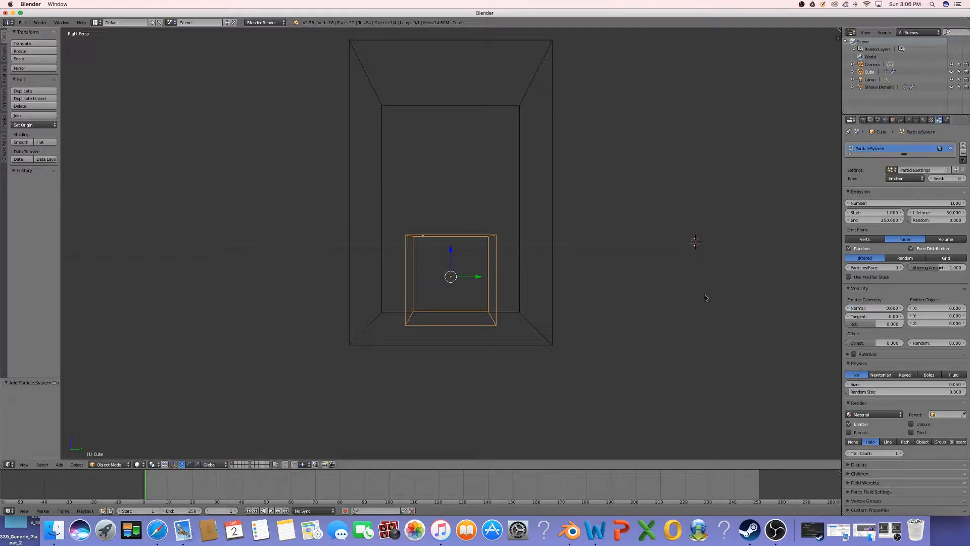
Step: Preview the simulation with the stationary particles and return to the first frame
click(270, 510)
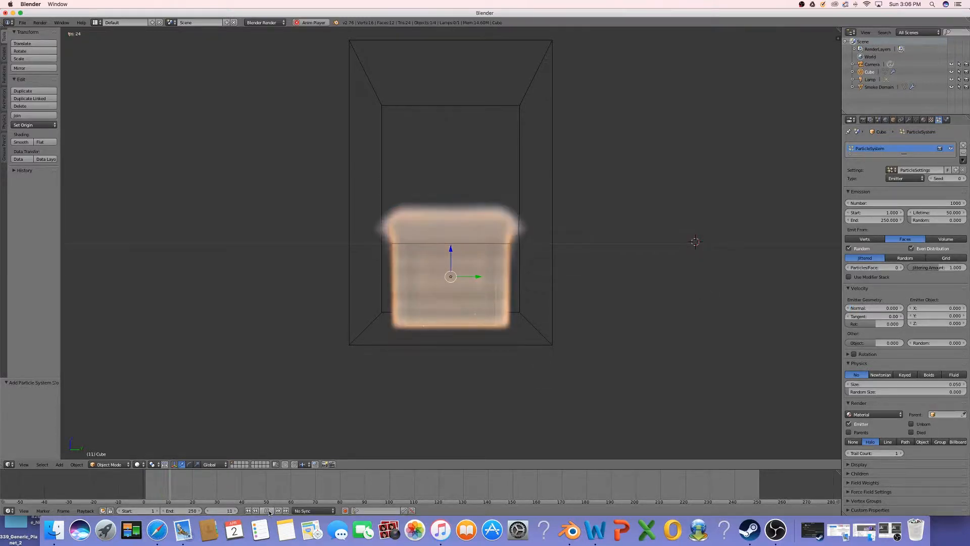
click(258, 511)
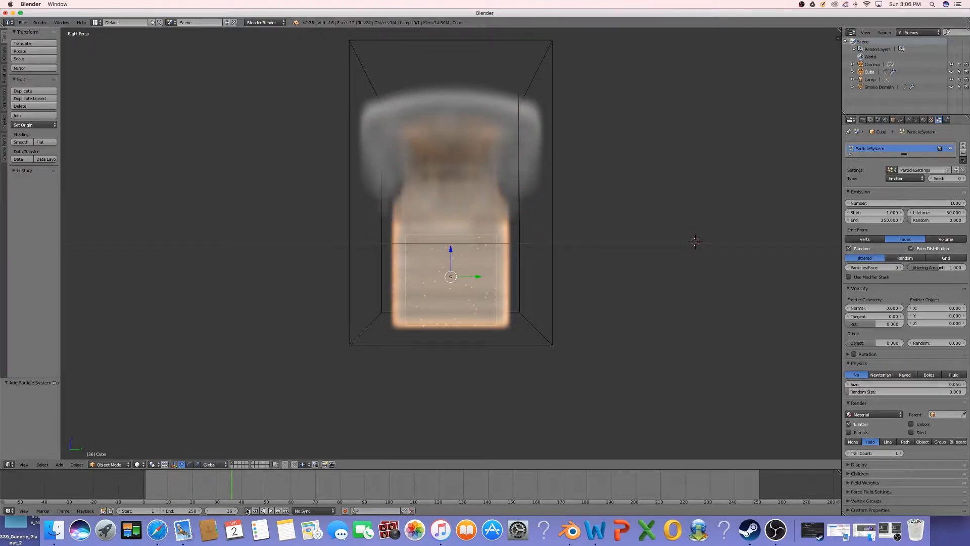
click(248, 511)
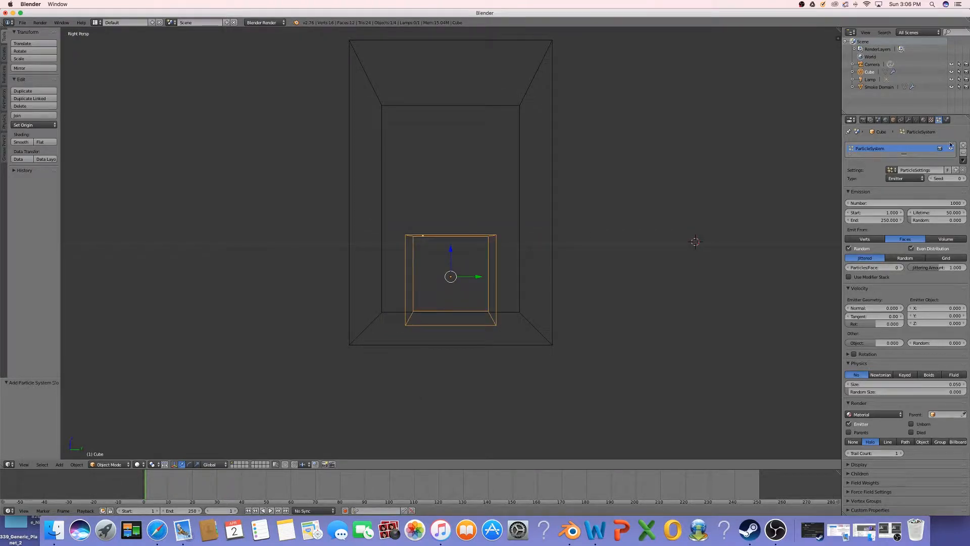
Step: Set the cube's smoke flow source to Particle System and assign ParticleSystem as the emitter
click(946, 119)
click(894, 238)
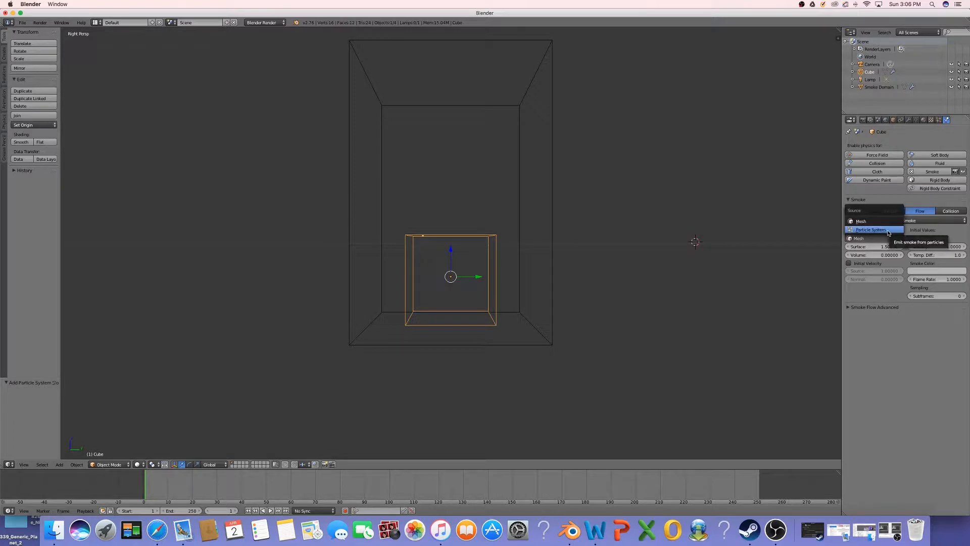
click(888, 233)
click(874, 254)
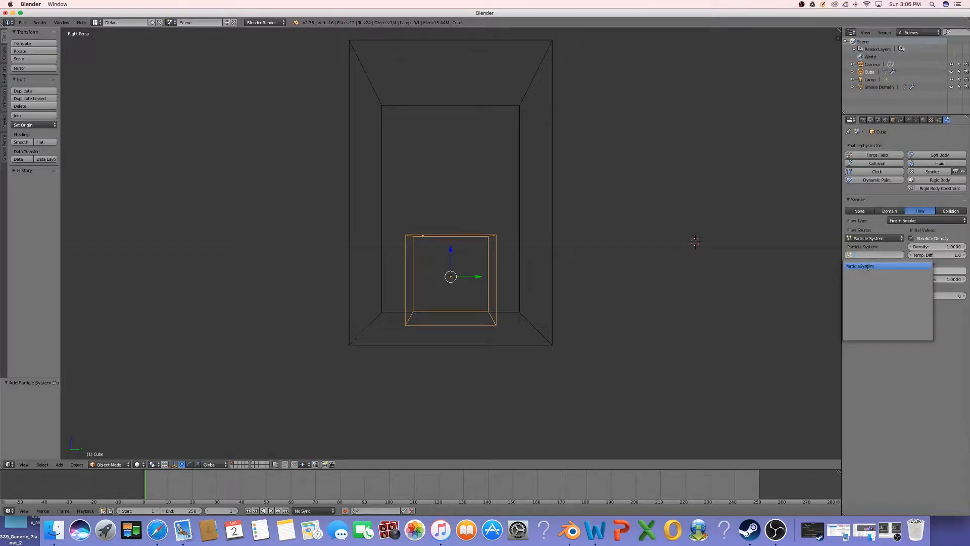
click(874, 267)
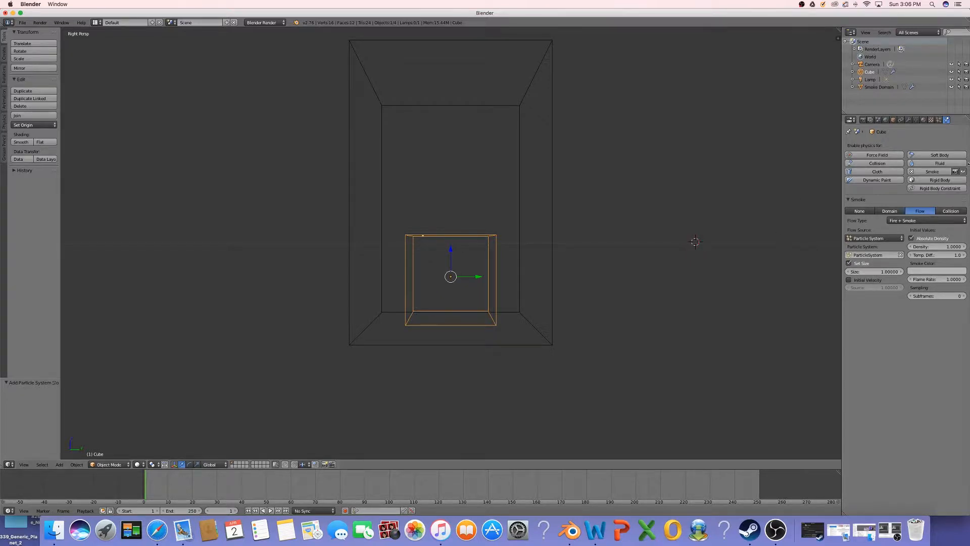
Step: Play the particle-driven fire and smoke simulation, stop it and rewind to the start
click(270, 511)
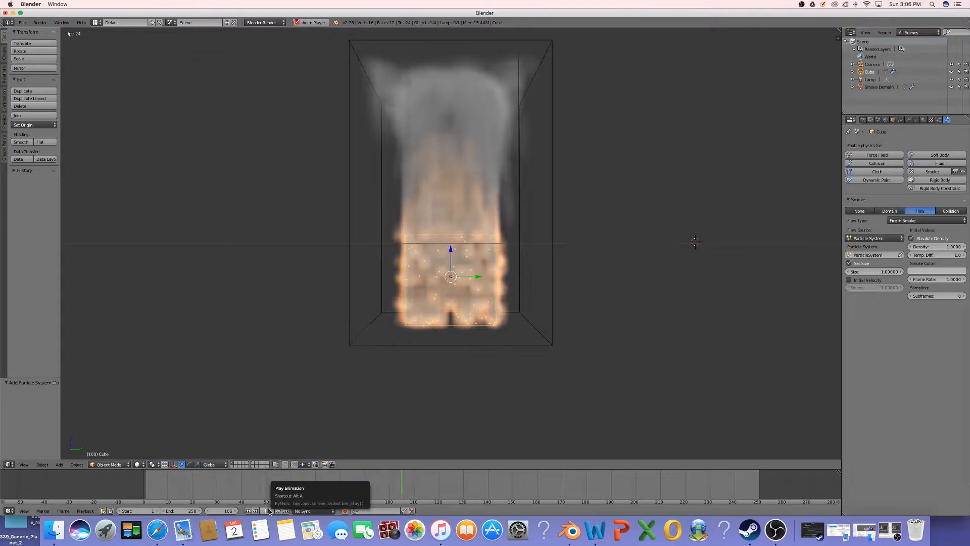
click(270, 511)
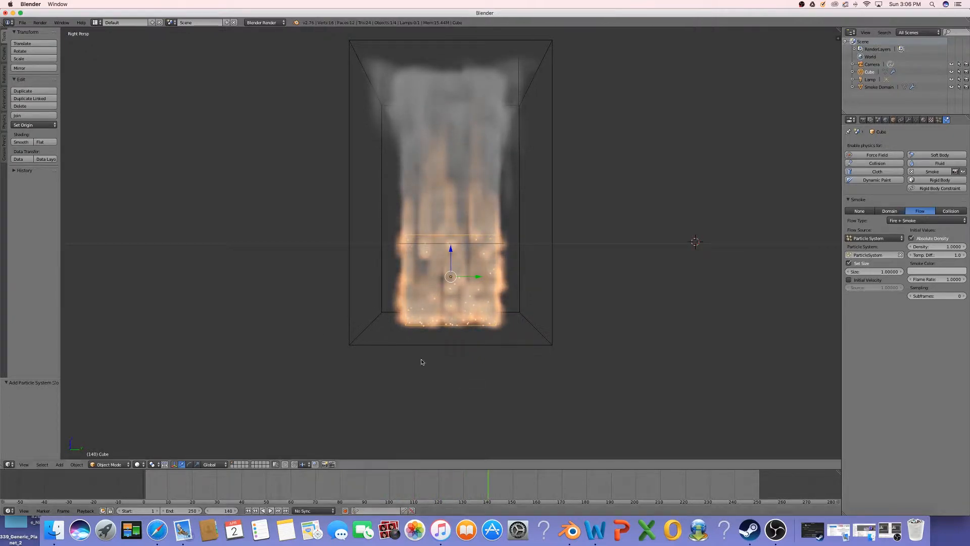
click(248, 511)
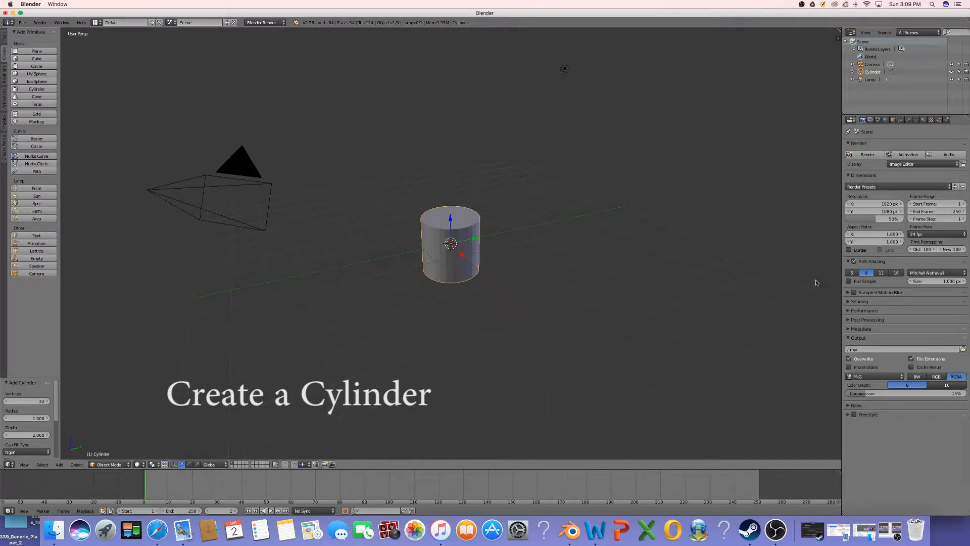
Step: Add a new material to the cylinder
click(923, 120)
click(905, 170)
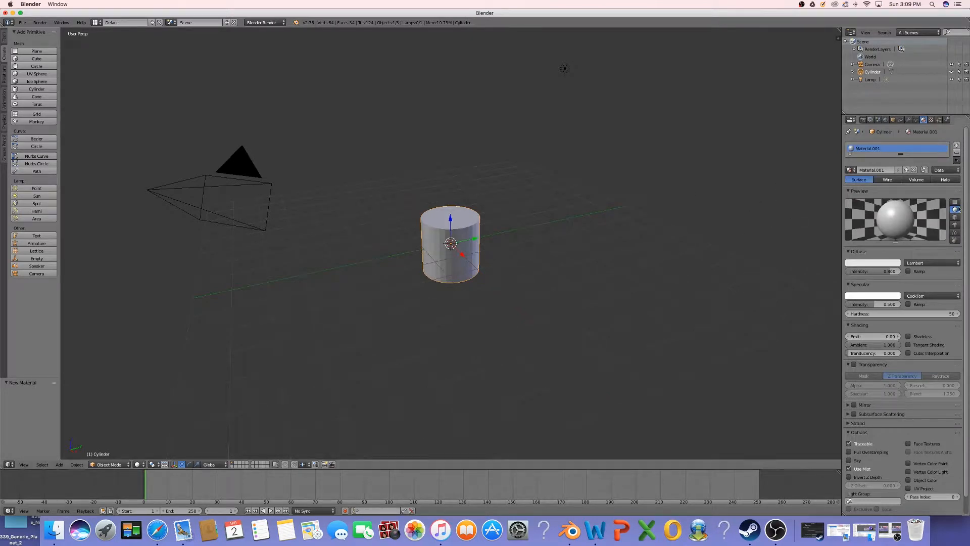
click(931, 120)
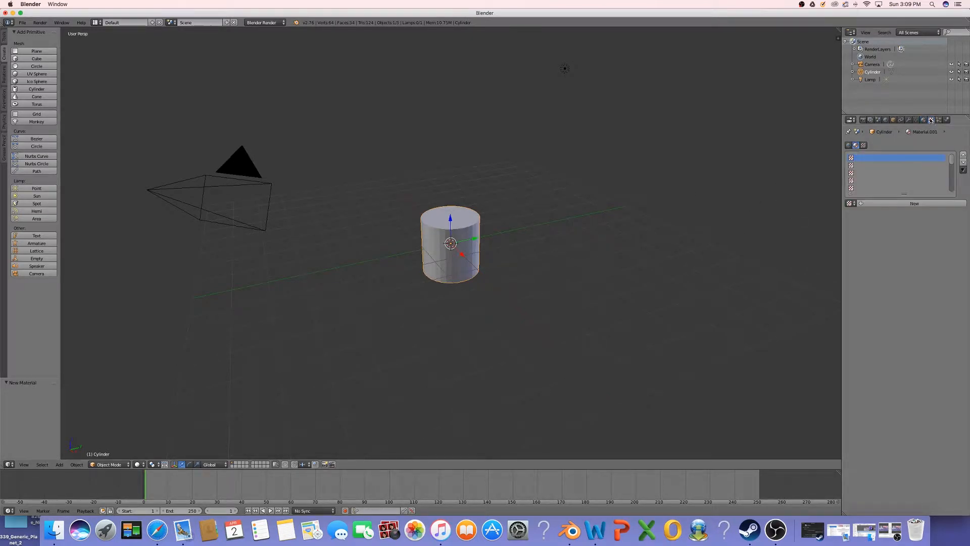
click(923, 120)
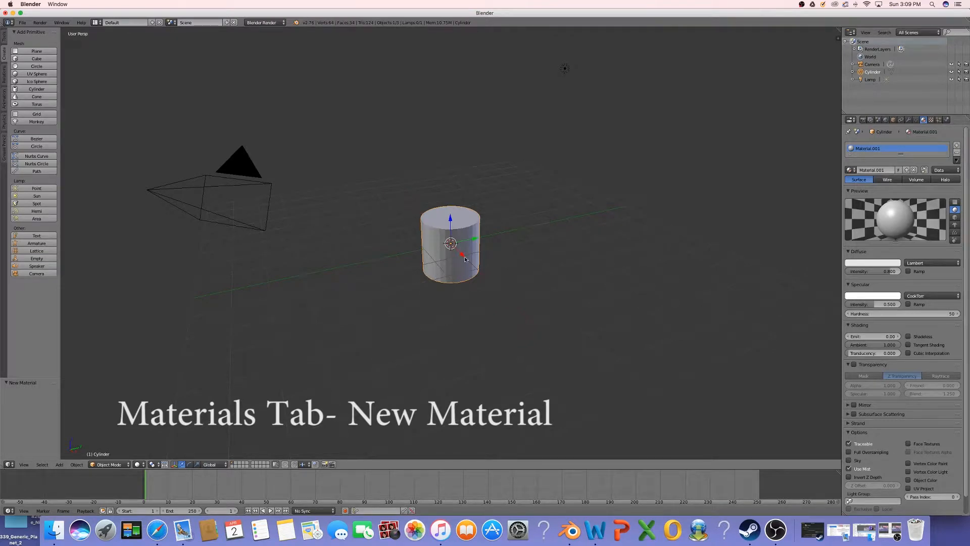
Step: Rotate the cylinder about 89° in the right view so that it lies on its side
click(24, 465)
click(70, 399)
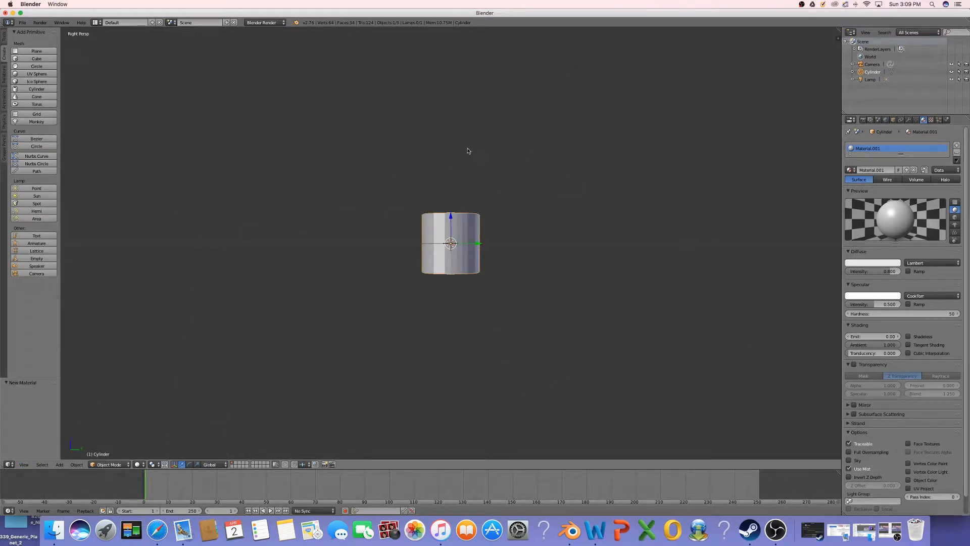
key(r)
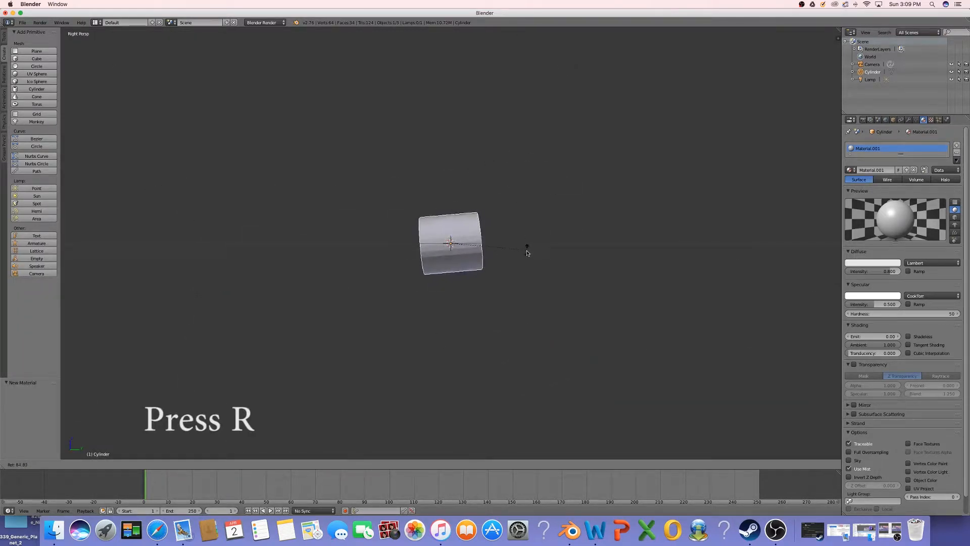
click(525, 257)
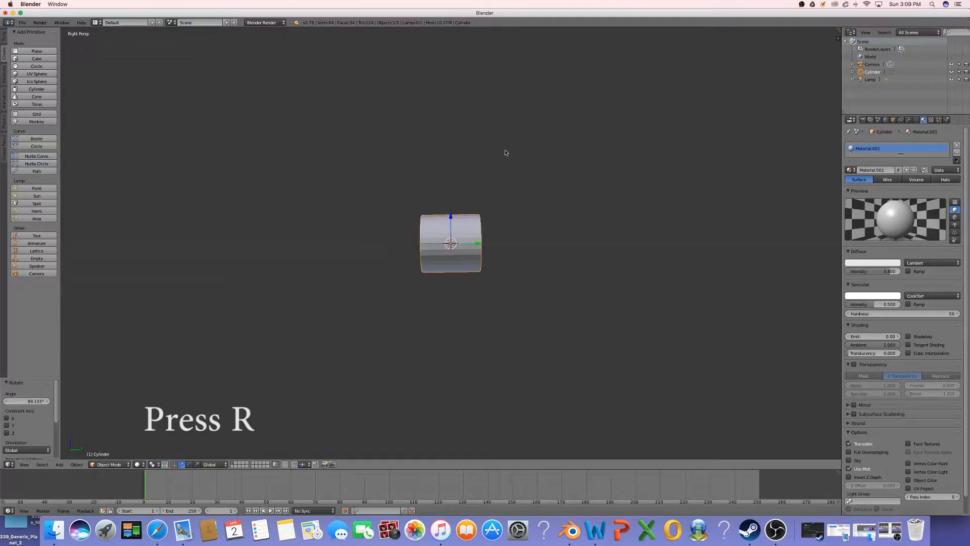
Step: Scale the cylinder along the Z axis to about 0.18
key(s)
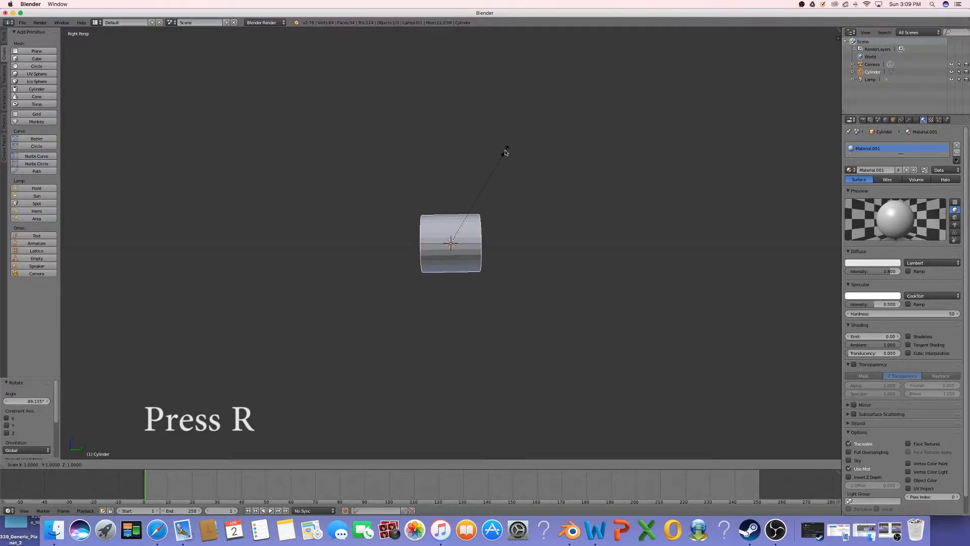
key(z)
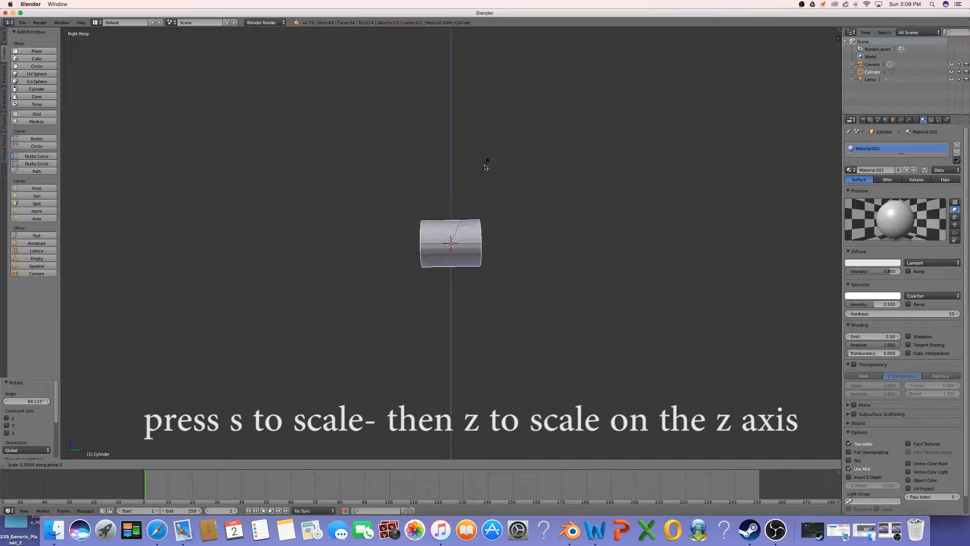
click(457, 225)
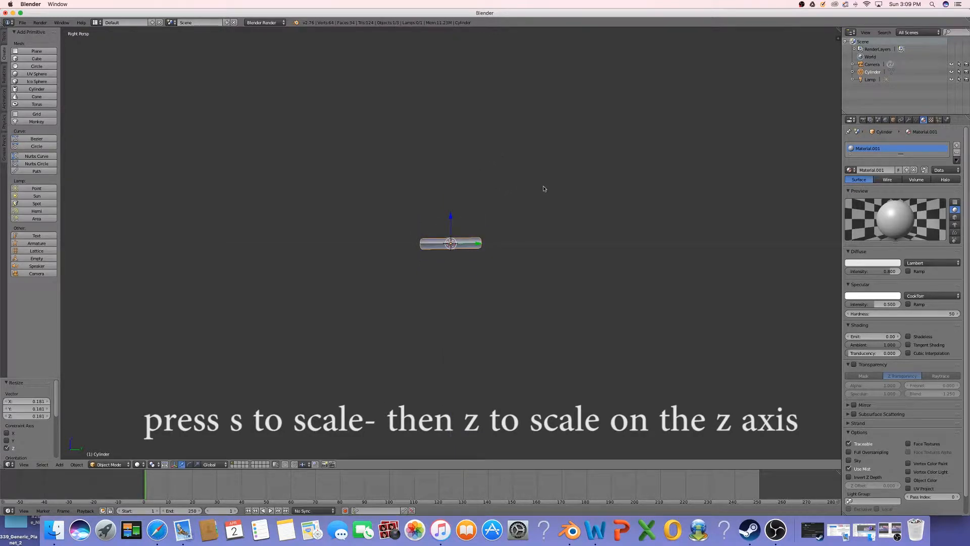
Step: Scale the cylinder along the X axis to about 0.23 in the top view, making a thin rod
click(23, 465)
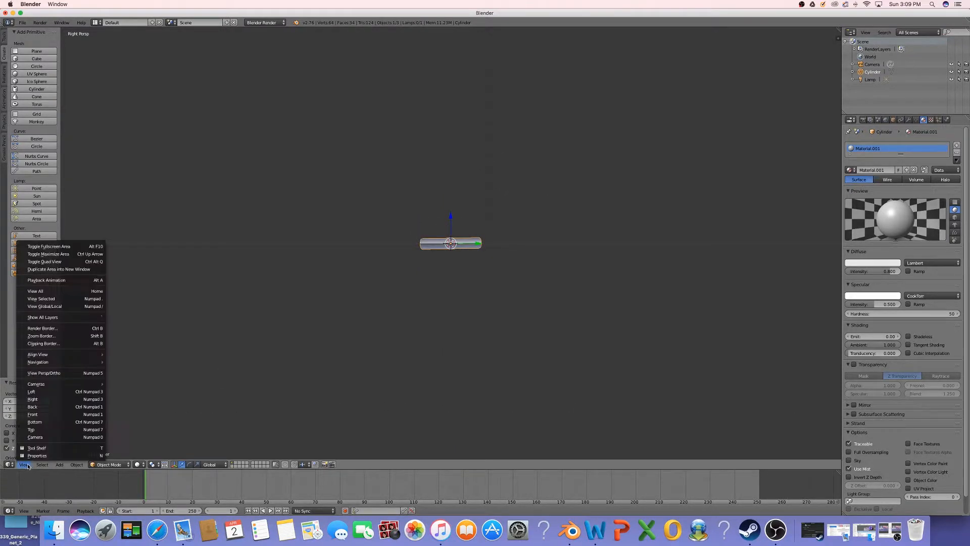
click(31, 429)
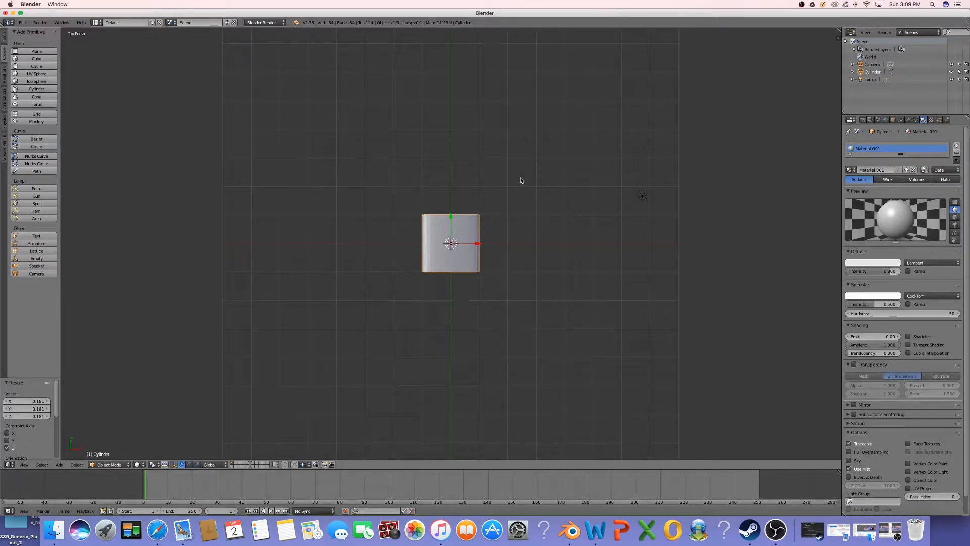
key(s)
key(x)
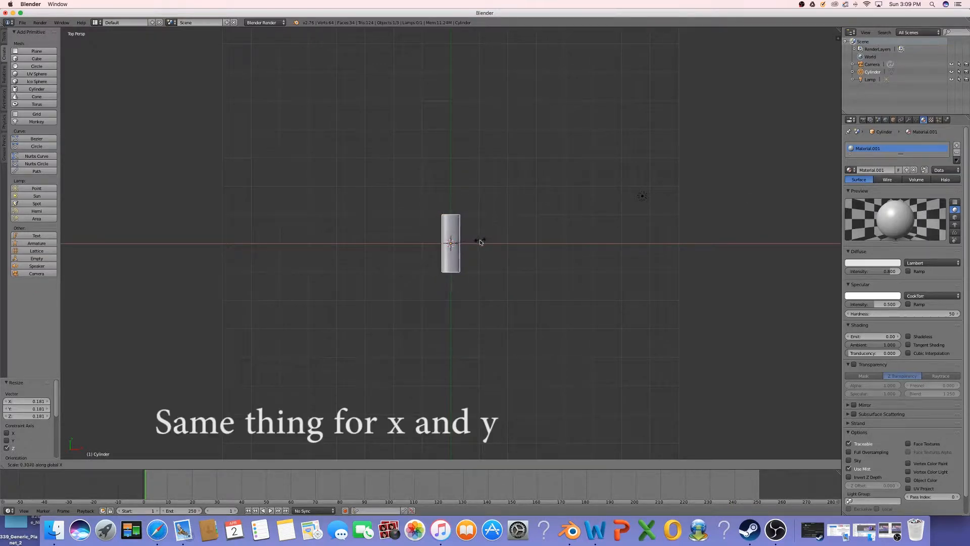
click(472, 247)
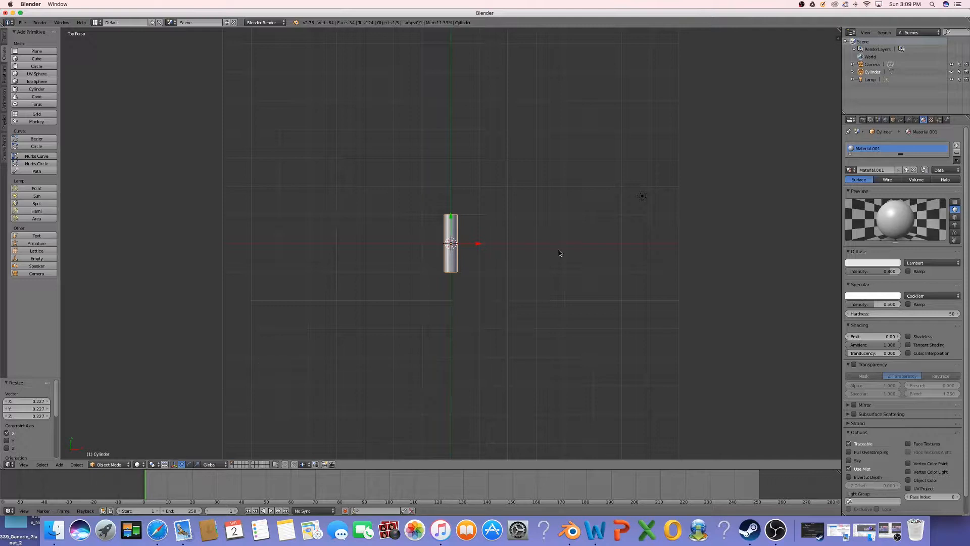
Step: Duplicate the rod about 0.77 along X and rotate the copy about 90° upright in the right view
key(shift+d)
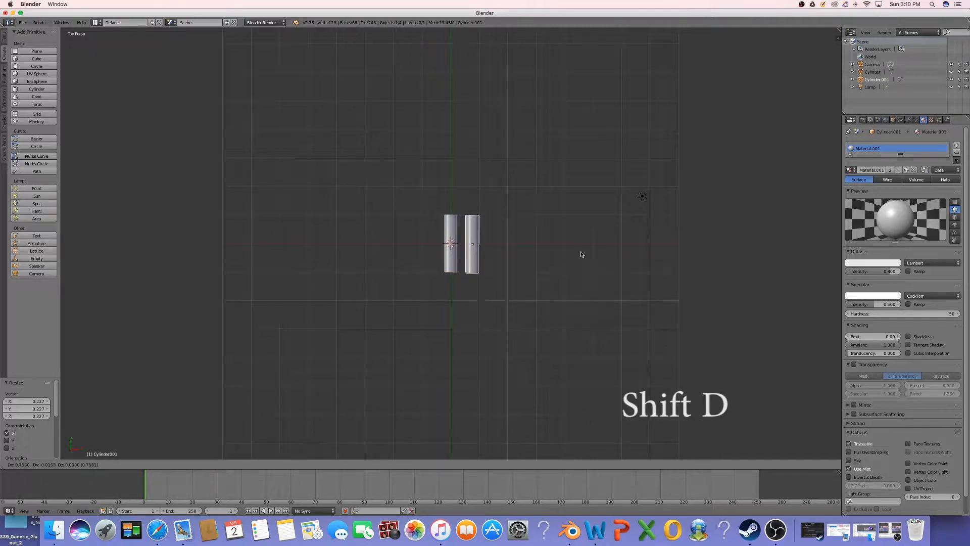
click(581, 254)
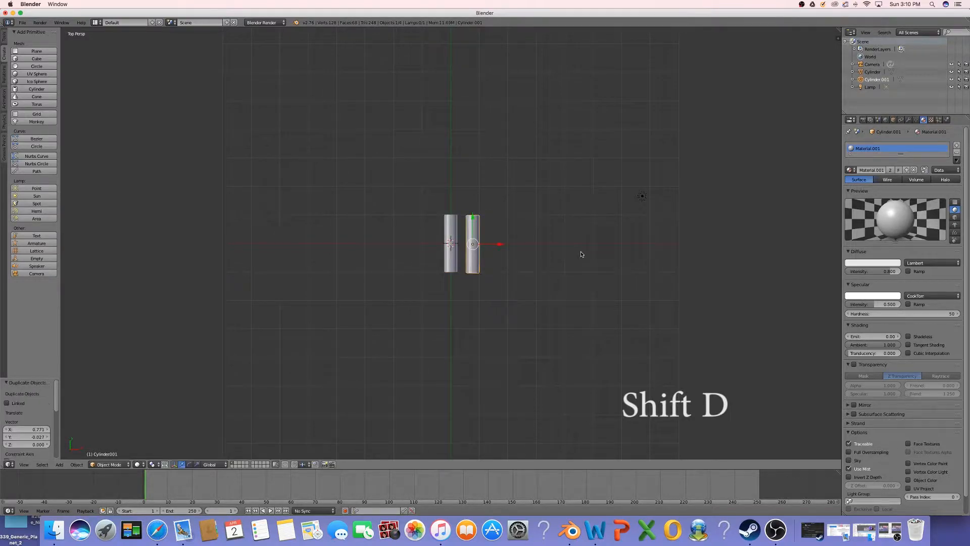
click(24, 464)
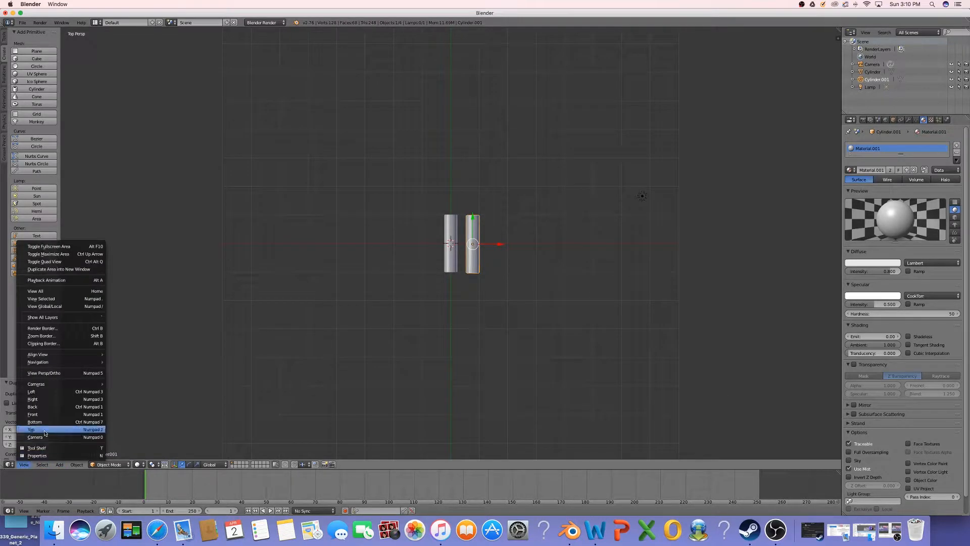
click(40, 399)
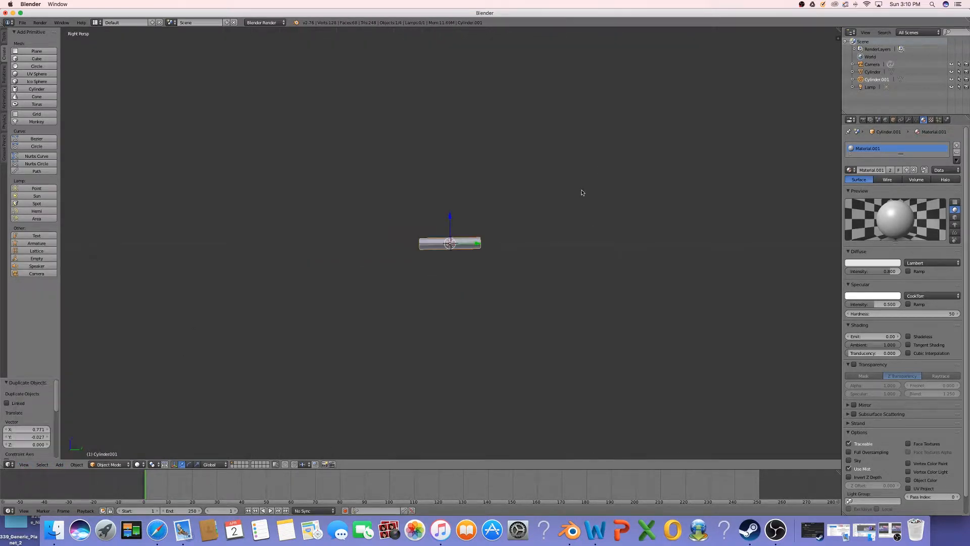
key(r)
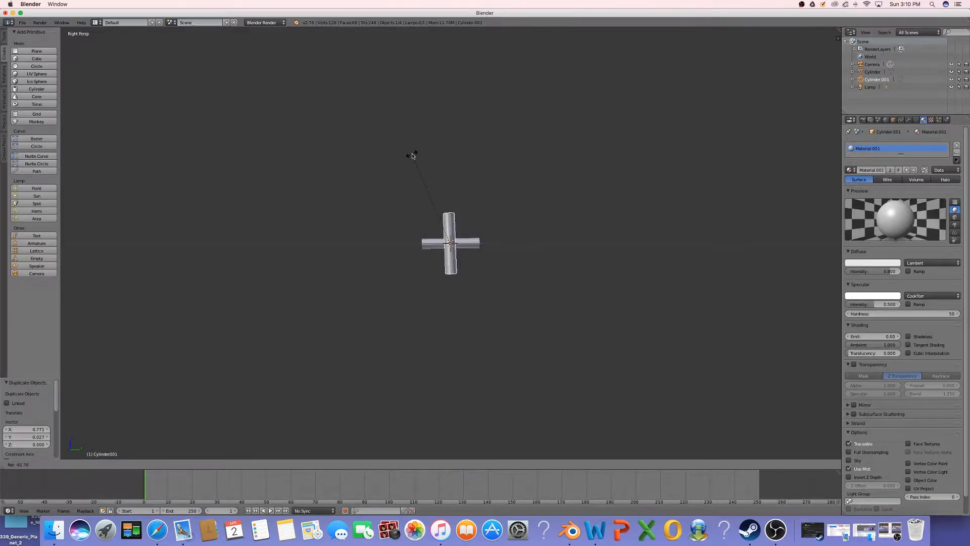
click(414, 154)
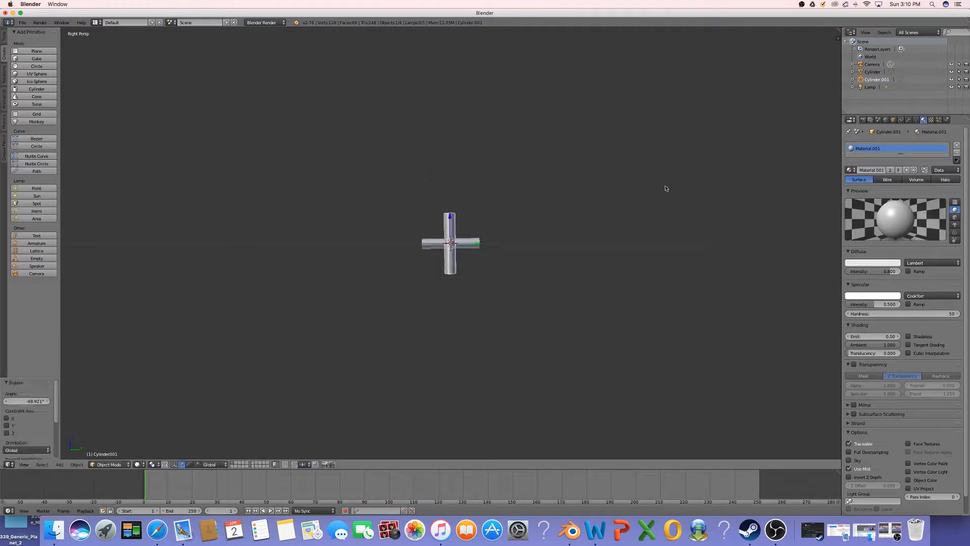
Step: Scale the upright rod along Z to about 0.61 and move it down along Z just below the horizontal rod
key(s)
key(z)
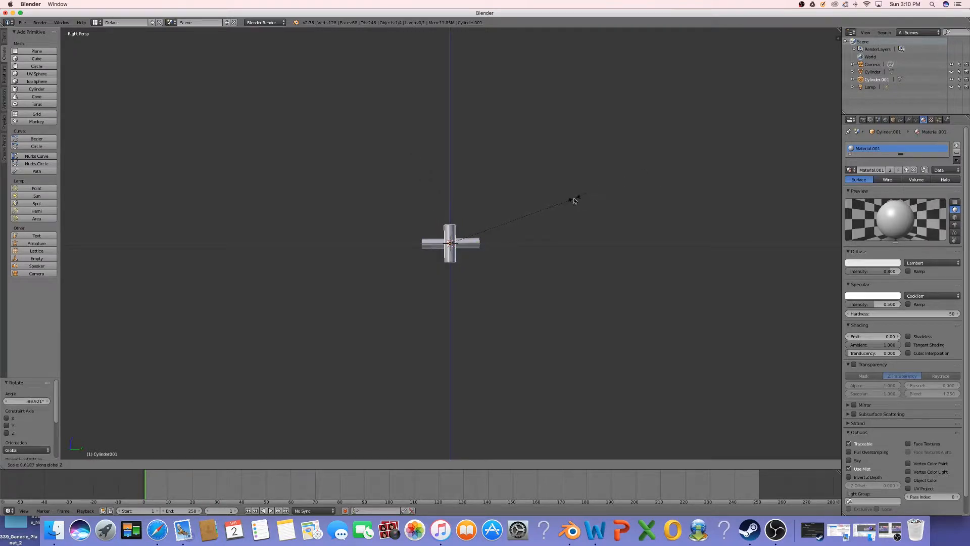
click(574, 199)
key(g)
key(z)
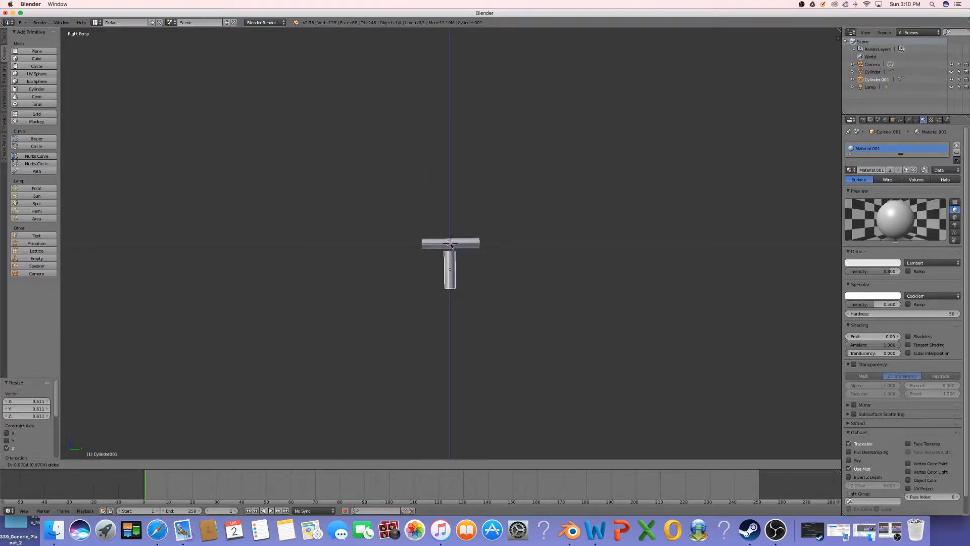
click(476, 273)
Step: Move the upright rod about -0.76 along Y and about 0.18 up along Z to join the horizontal rod's end
key(g)
key(y)
click(455, 269)
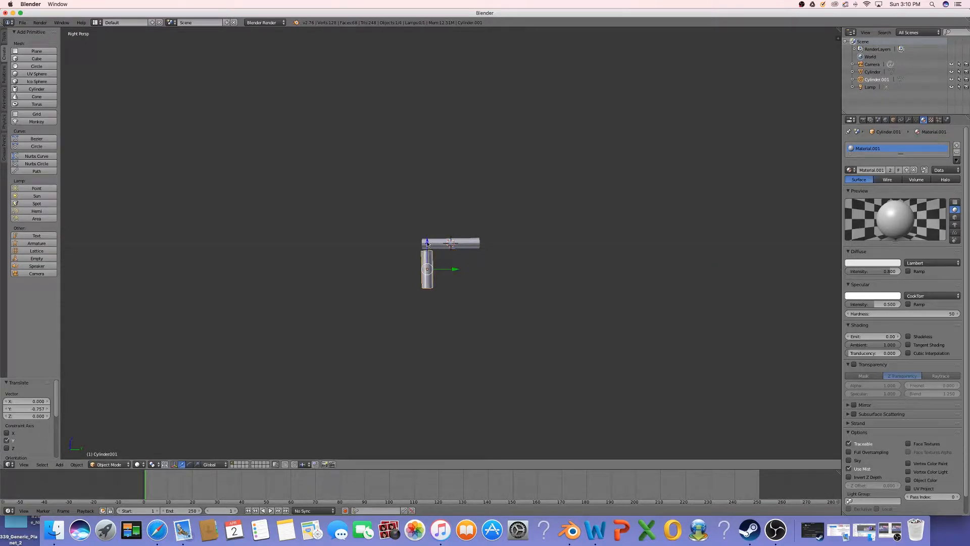
key(g)
key(z)
click(618, 283)
Step: Add a plane and move it about 2.14 along Y, past the free end of the horizontal rod
click(881, 70)
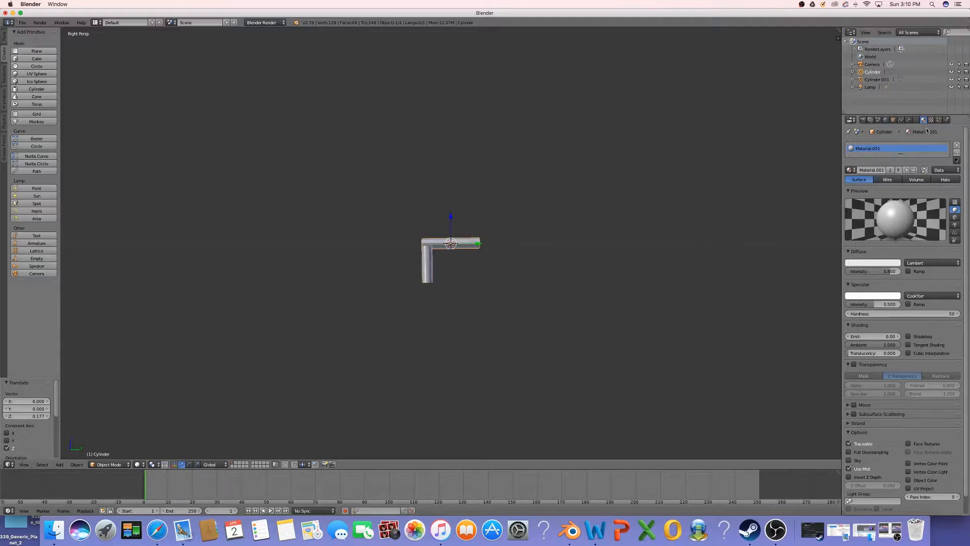
click(940, 120)
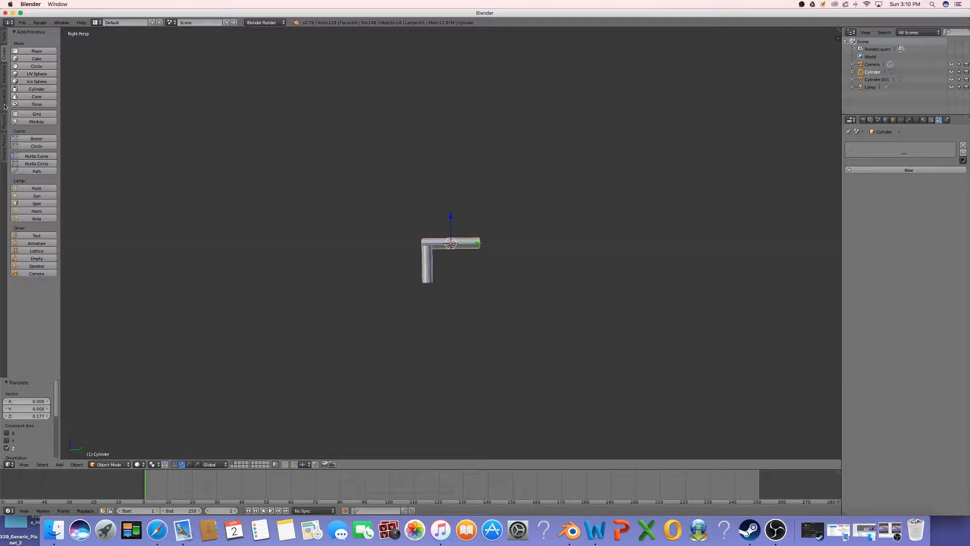
click(4, 124)
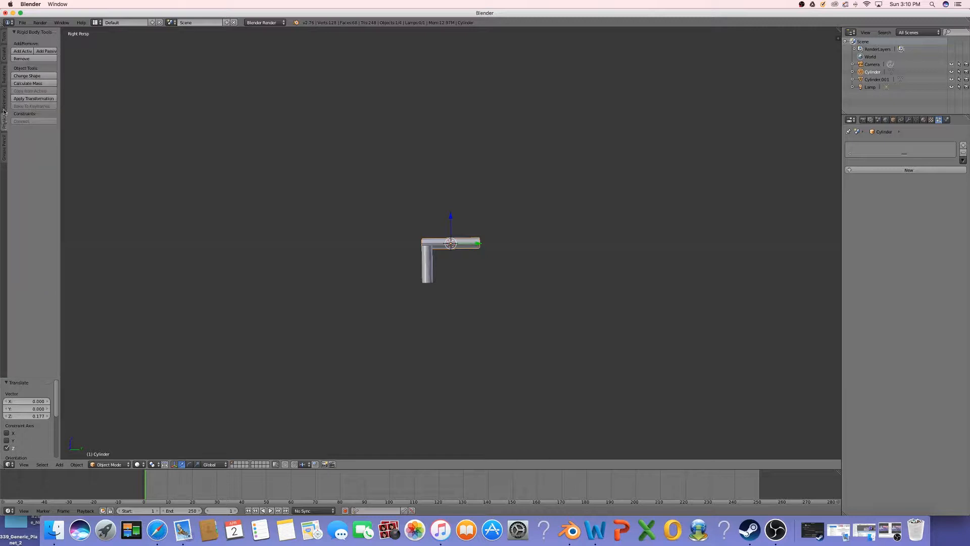
click(3, 74)
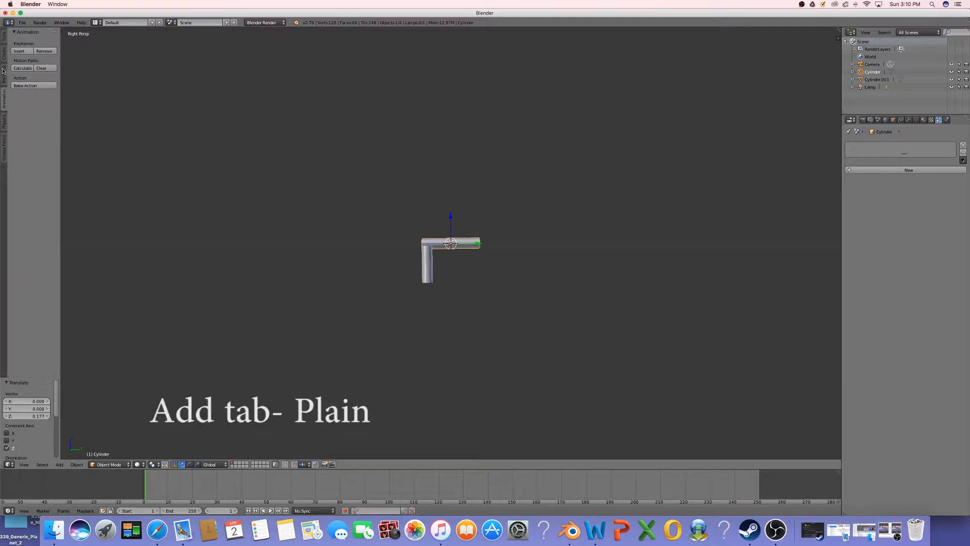
click(3, 60)
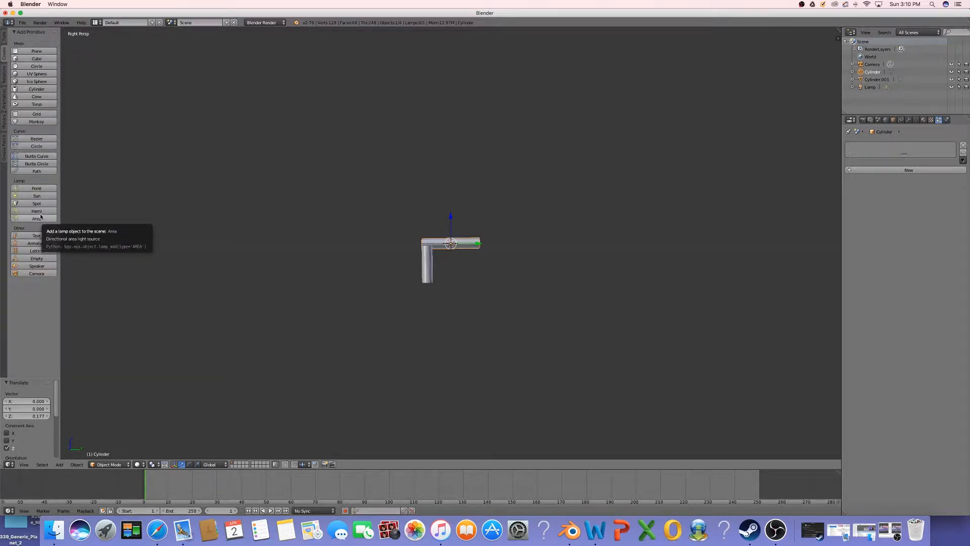
click(36, 51)
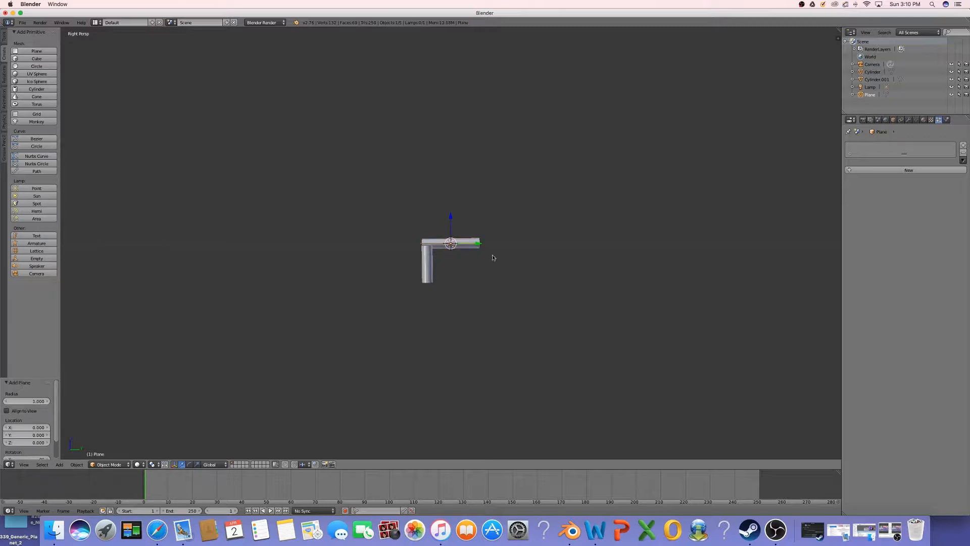
drag(479, 247, 539, 247)
Step: Scale the plane in the top view to about 0.33 along X and about 0.31 along Y
click(23, 465)
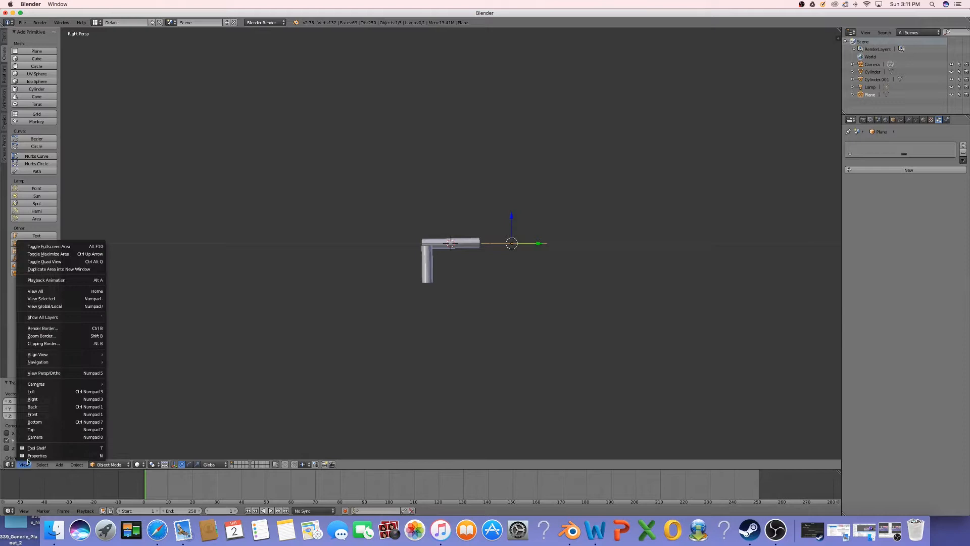
click(43, 433)
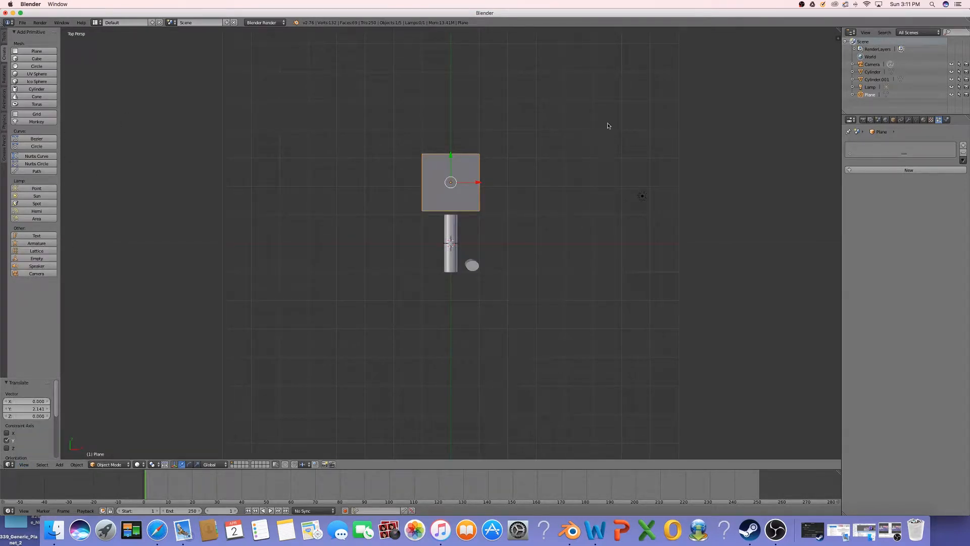
key(s)
key(x)
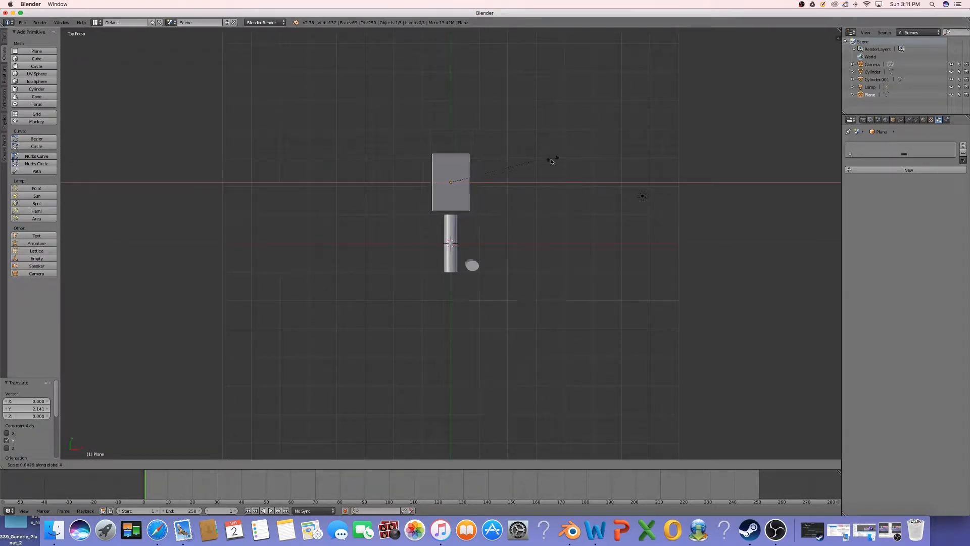
click(505, 176)
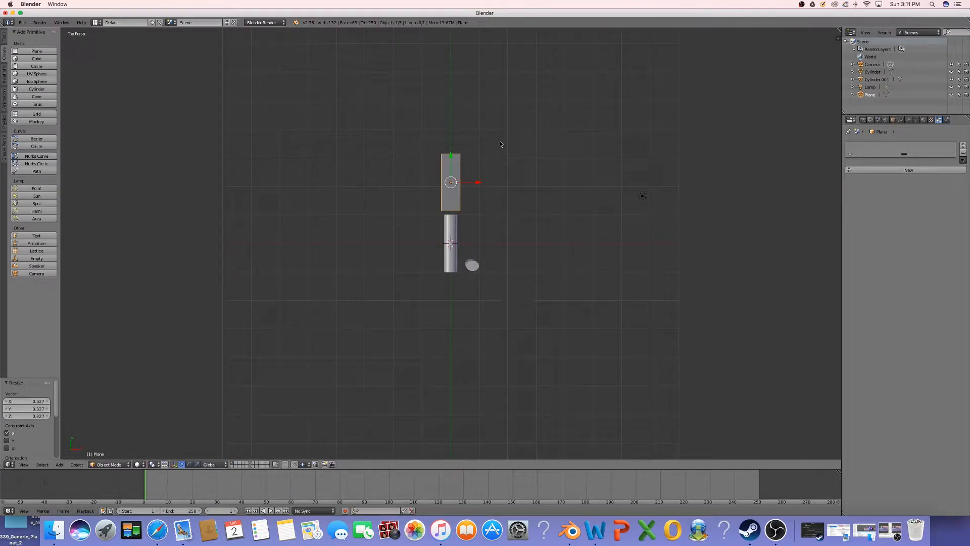
key(s)
key(y)
click(470, 179)
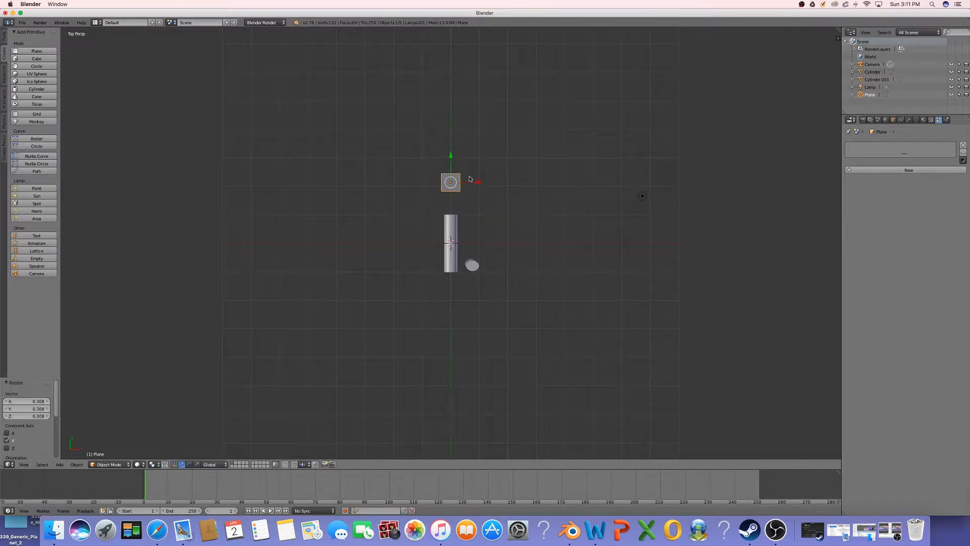
Step: Rotate the plane about 88° in the right view so that it stands upright
click(28, 465)
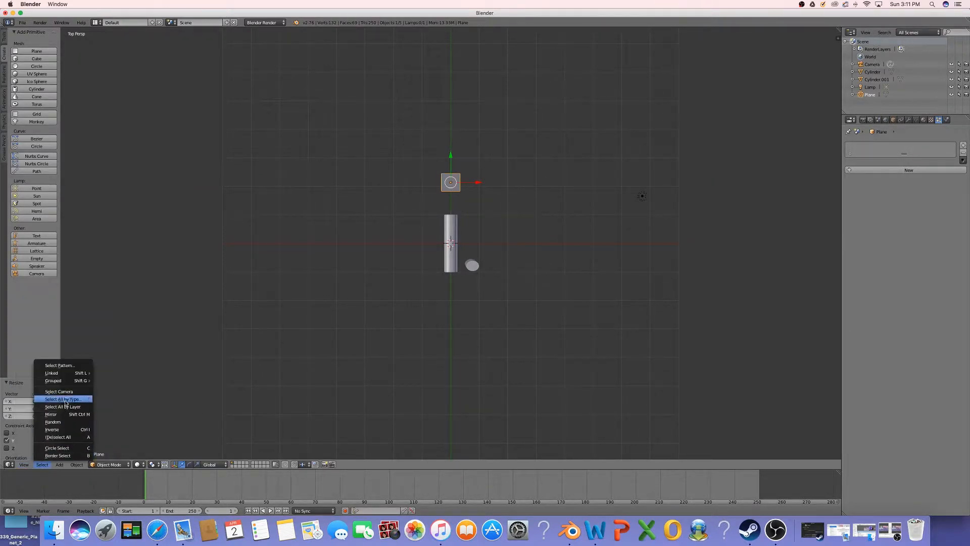
click(24, 464)
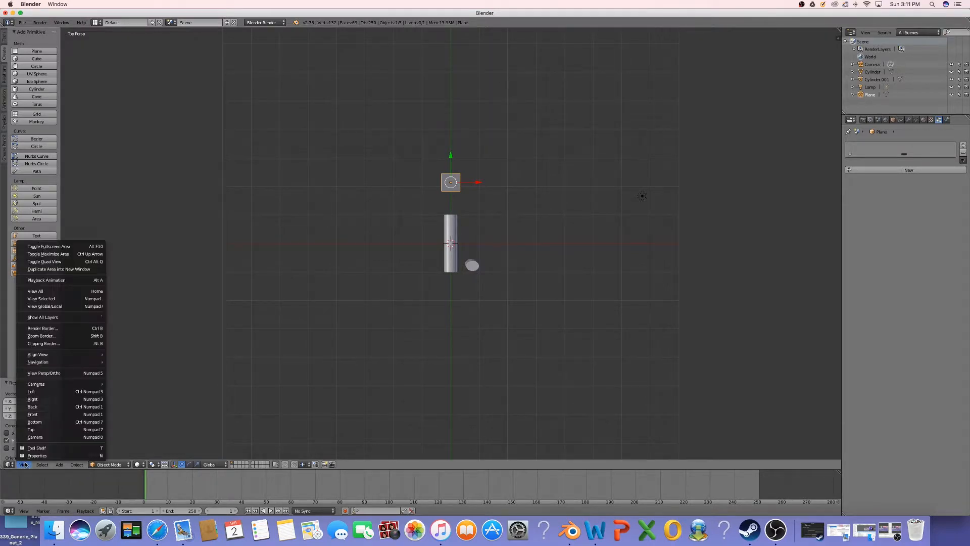
click(50, 400)
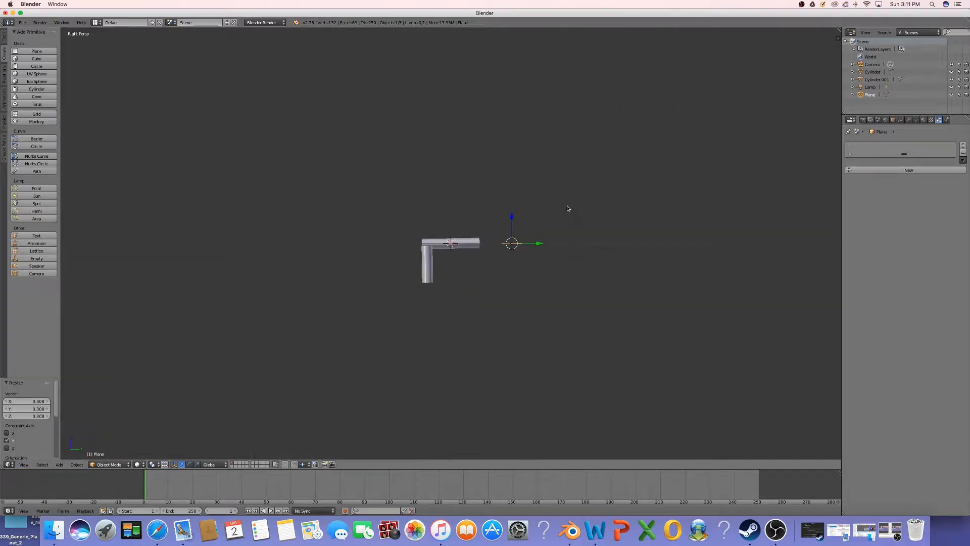
key(r)
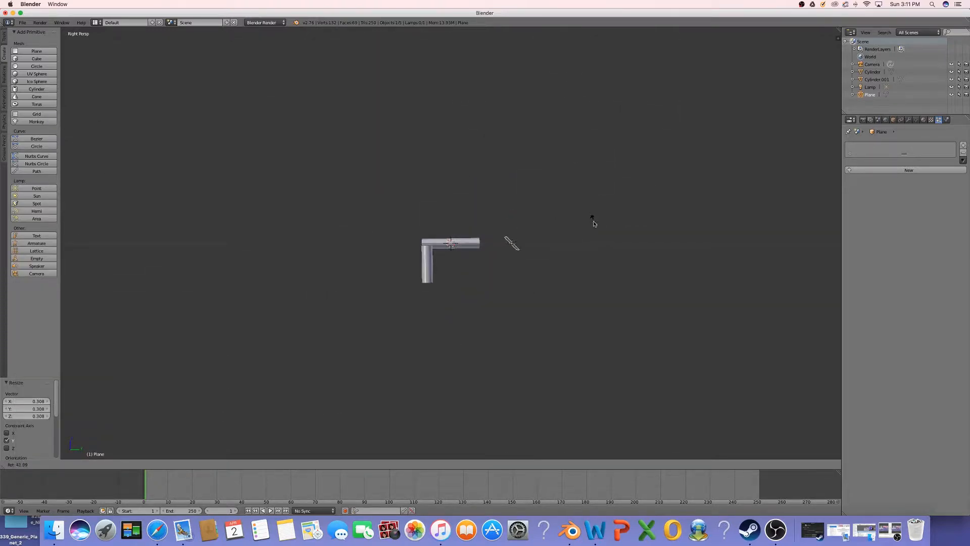
click(562, 271)
Step: Move the plane about -1.13 along Y onto the open end of the horizontal rod
key(g)
key(y)
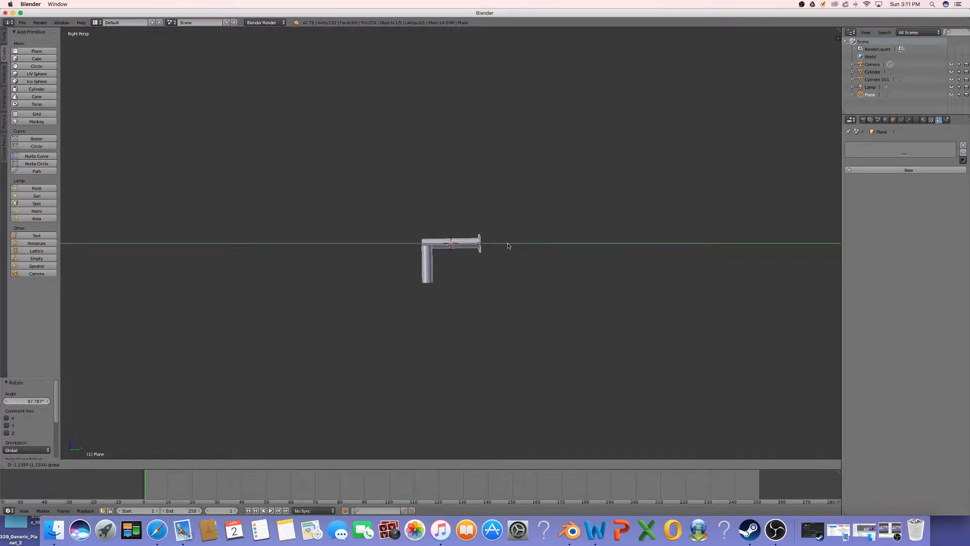
click(510, 245)
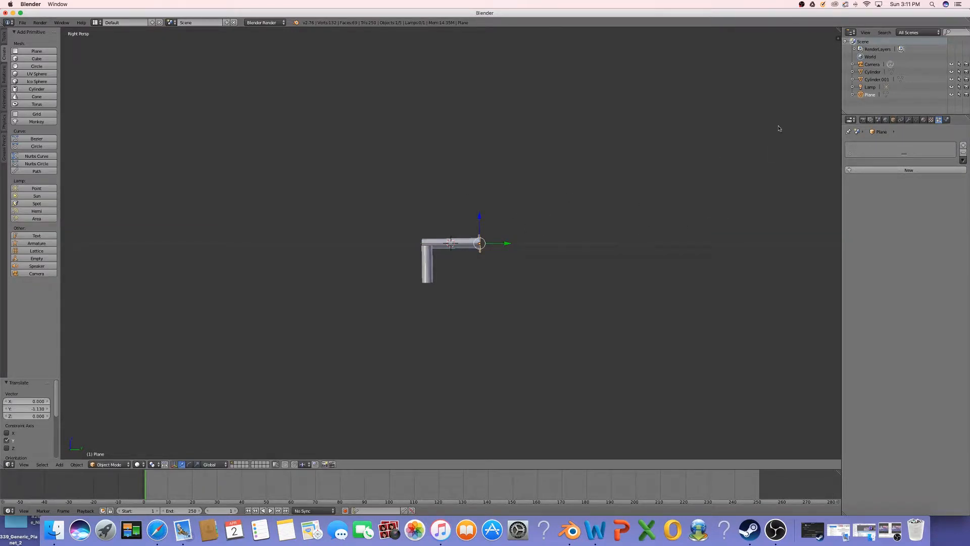
Step: Parent the plane to the horizontal cylinder with the Object option
ctrl+click(872, 72)
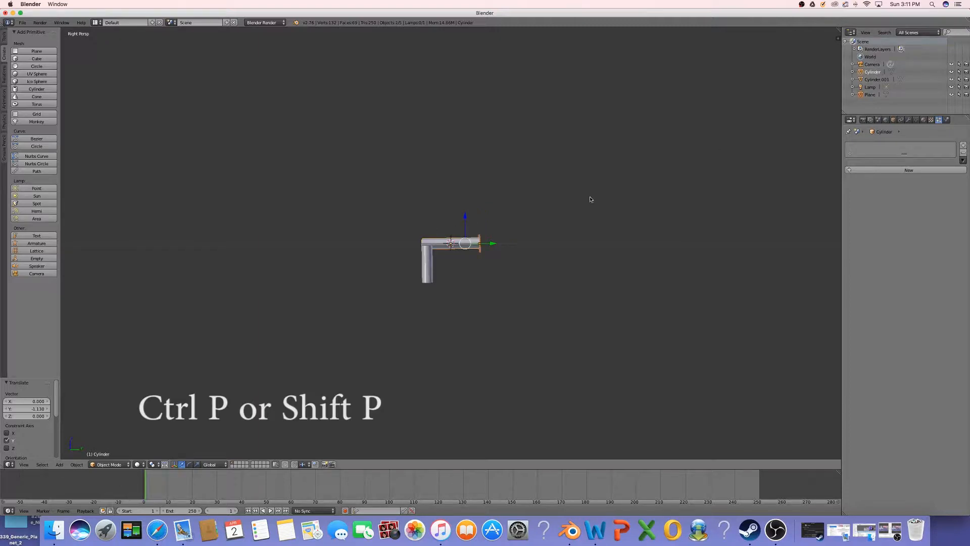
key(ctrl+p)
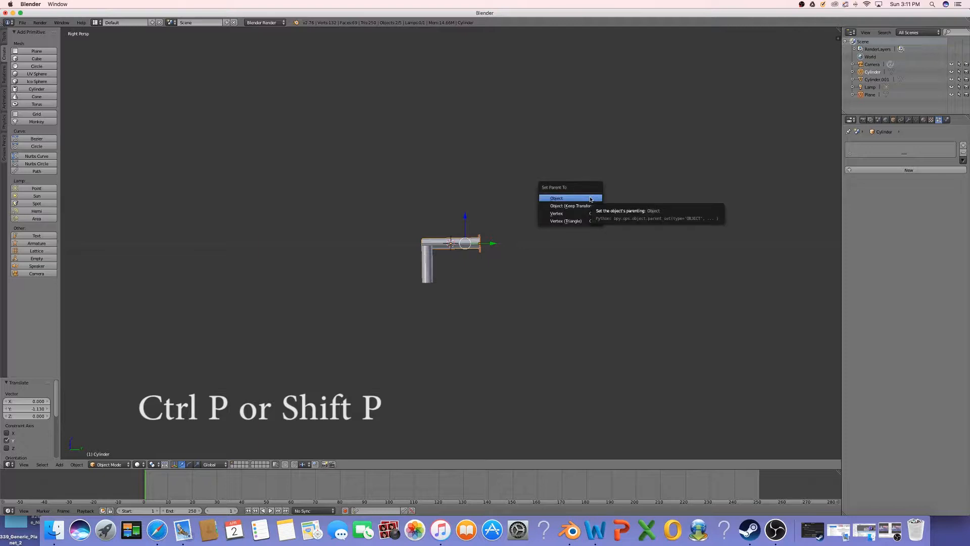
click(590, 199)
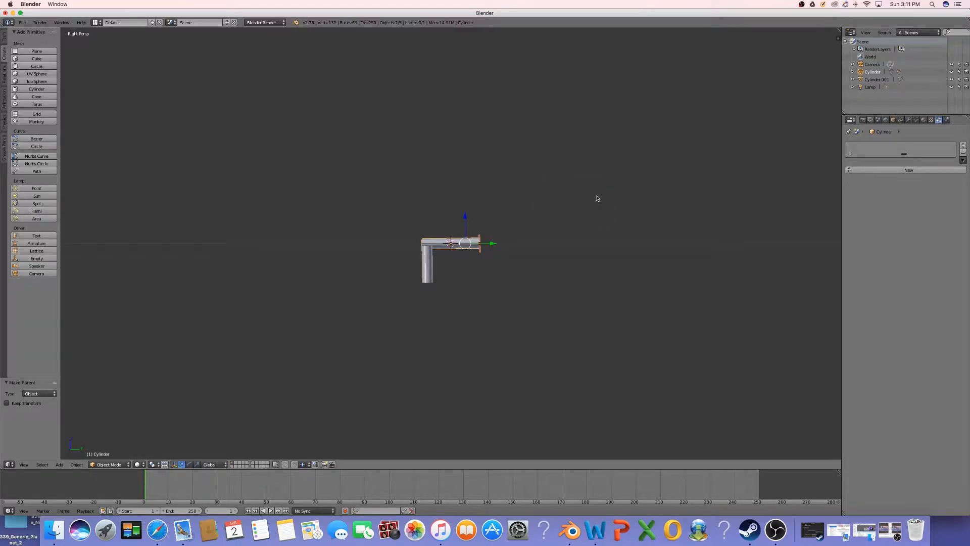
Step: Add a particle system to the plane and set its emission end frame to 250
click(898, 72)
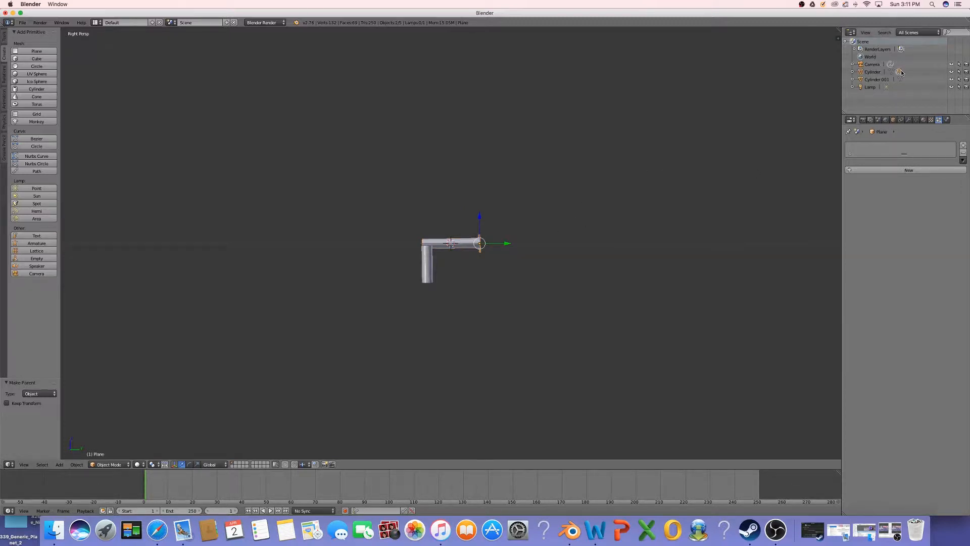
click(896, 169)
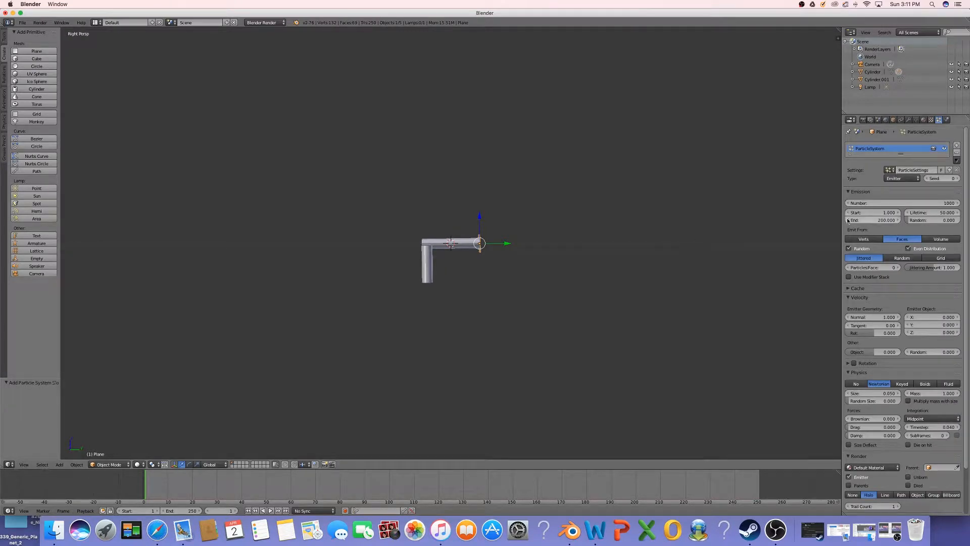
click(879, 221)
key(BackSpace)
key(Return)
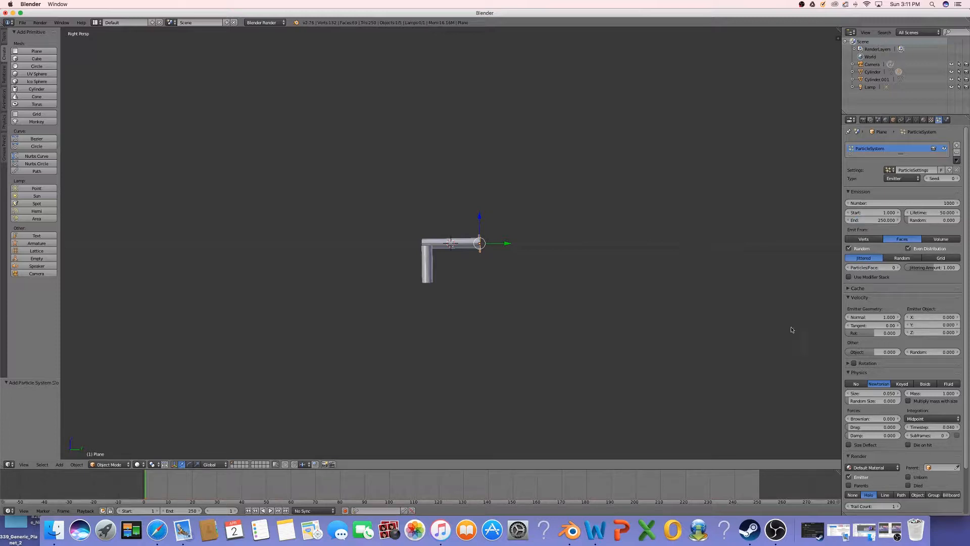
scroll(870, 264, down, 3)
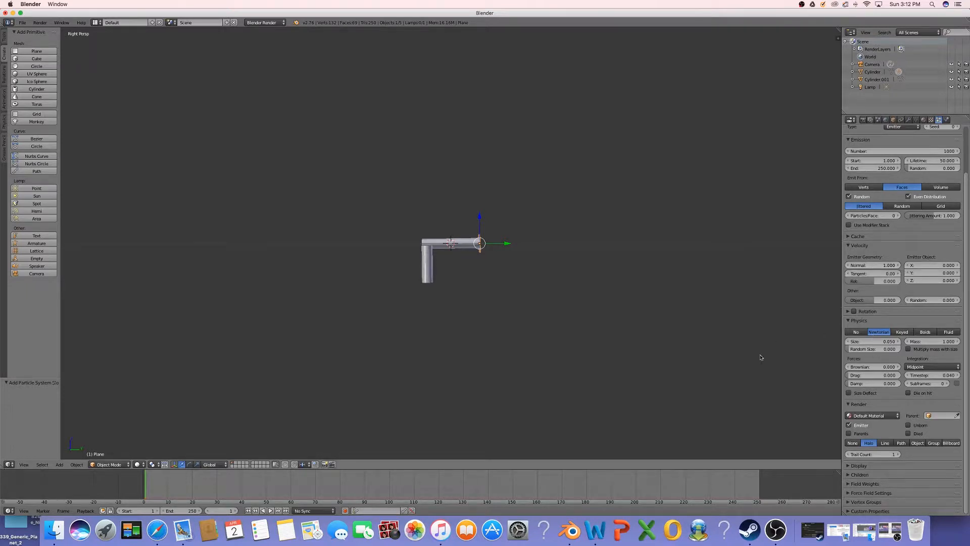
click(858, 493)
scroll(913, 480, down, 2)
click(849, 452)
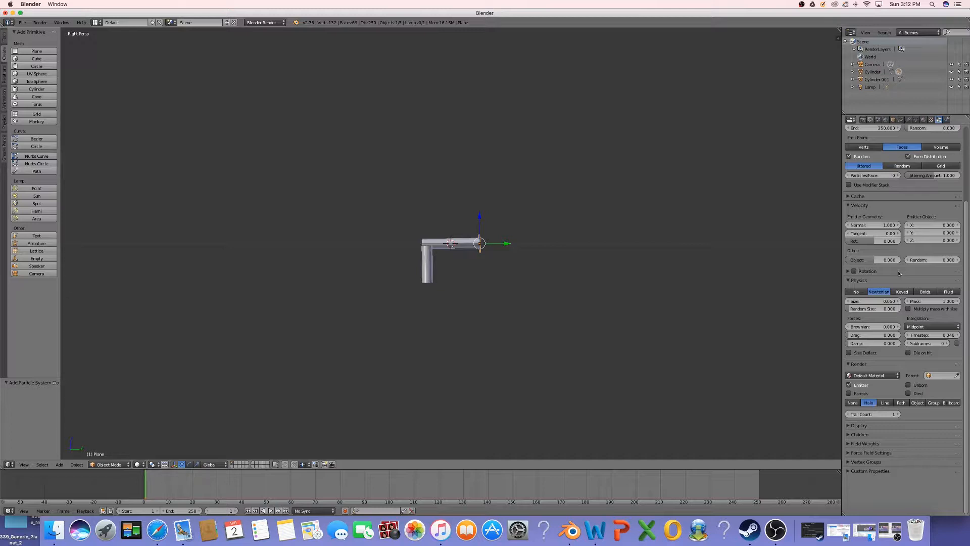
Step: Set the particles' normal velocity to 2.99, preview the animation and return to the first frame
scroll(898, 270, up, 3)
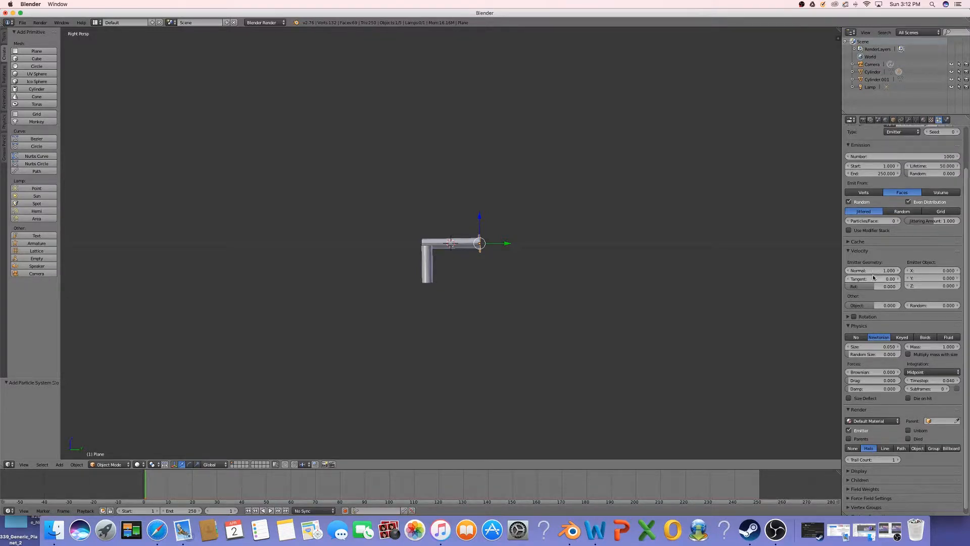
click(870, 273)
drag(870, 272, 873, 272)
click(270, 511)
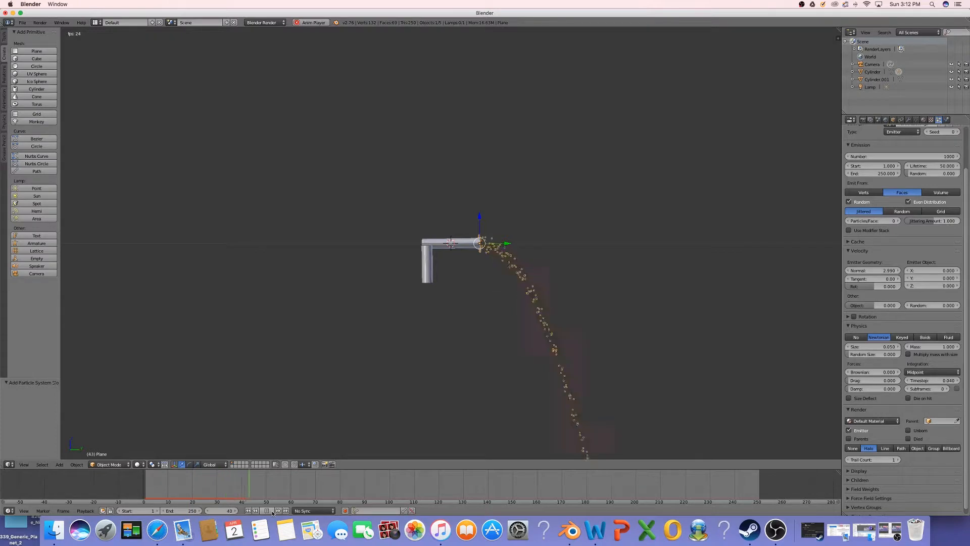
click(267, 511)
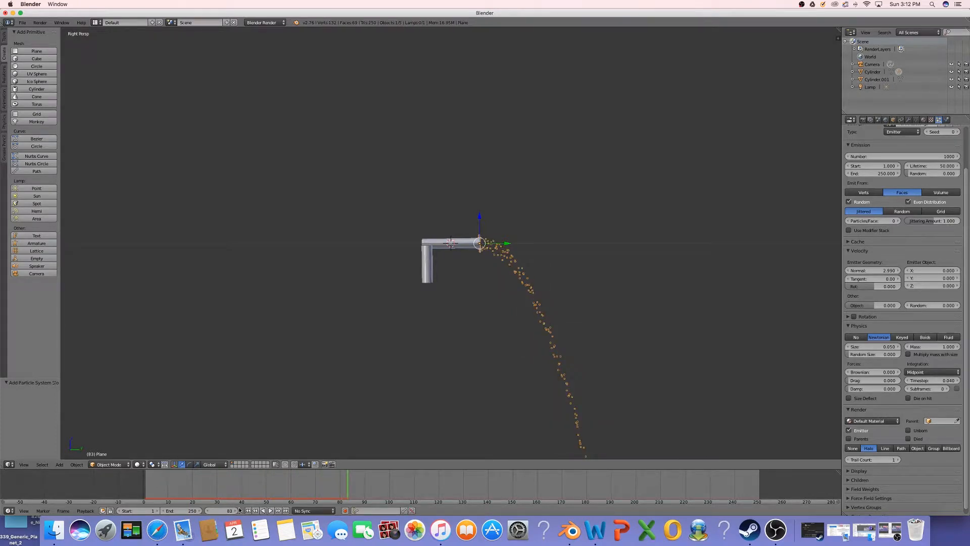
click(249, 511)
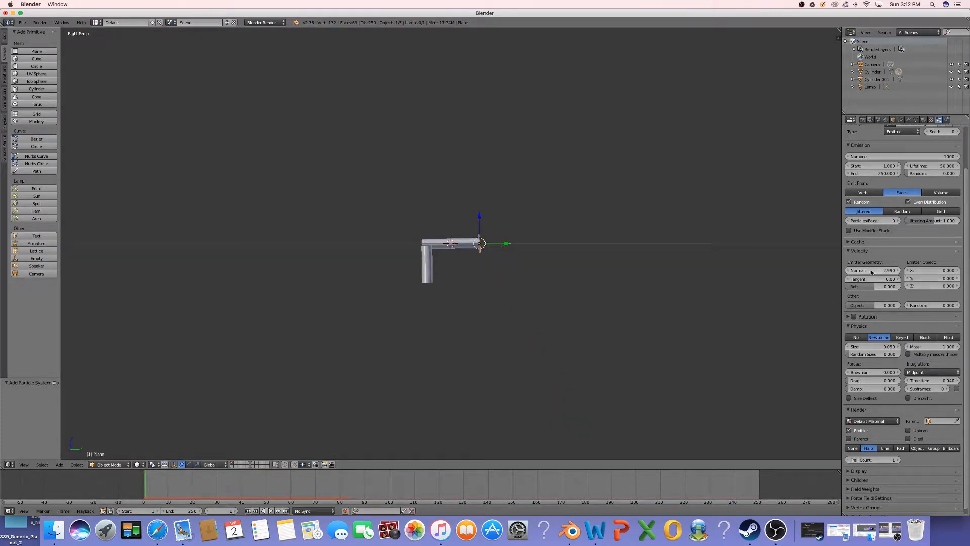
Step: Raise the particles' normal velocity to about 10.62, preview the animation and return to the first frame
drag(879, 270, 896, 270)
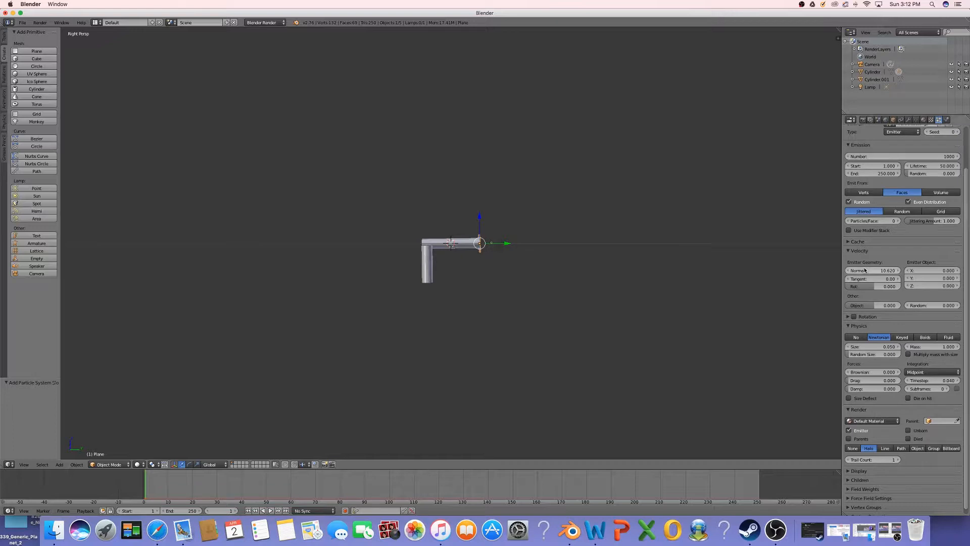
click(267, 511)
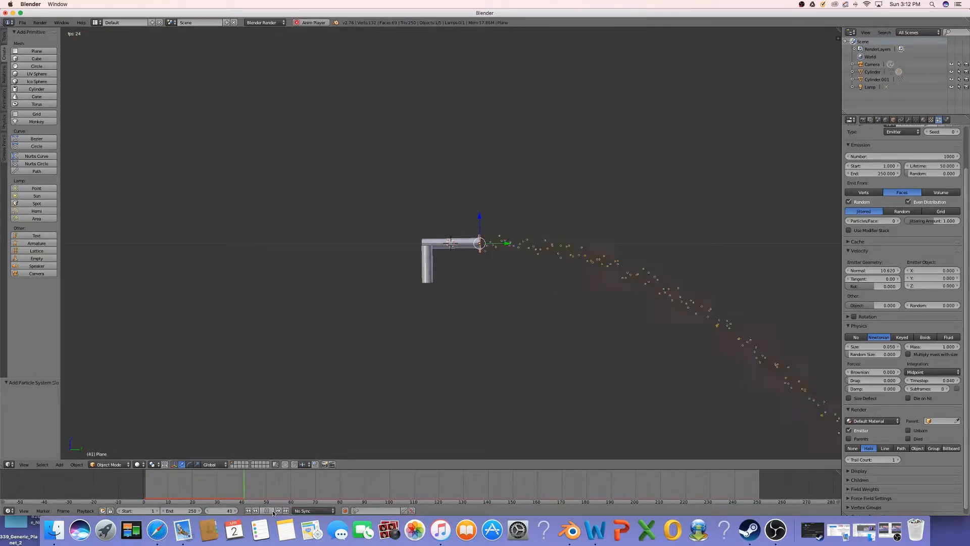
click(272, 511)
click(248, 511)
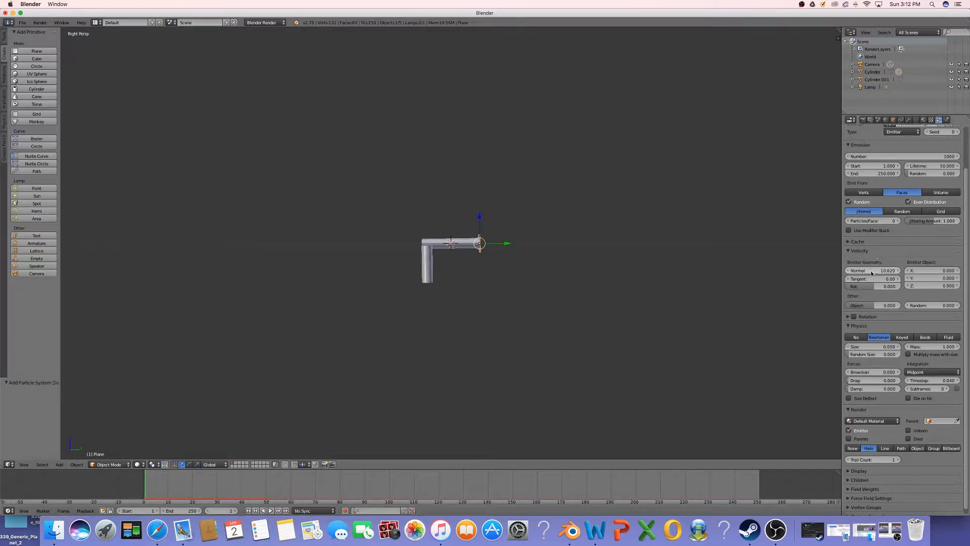
Step: Raise the particles' normal velocity to about 15.05, preview the animation and return to the first frame
drag(879, 270, 899, 271)
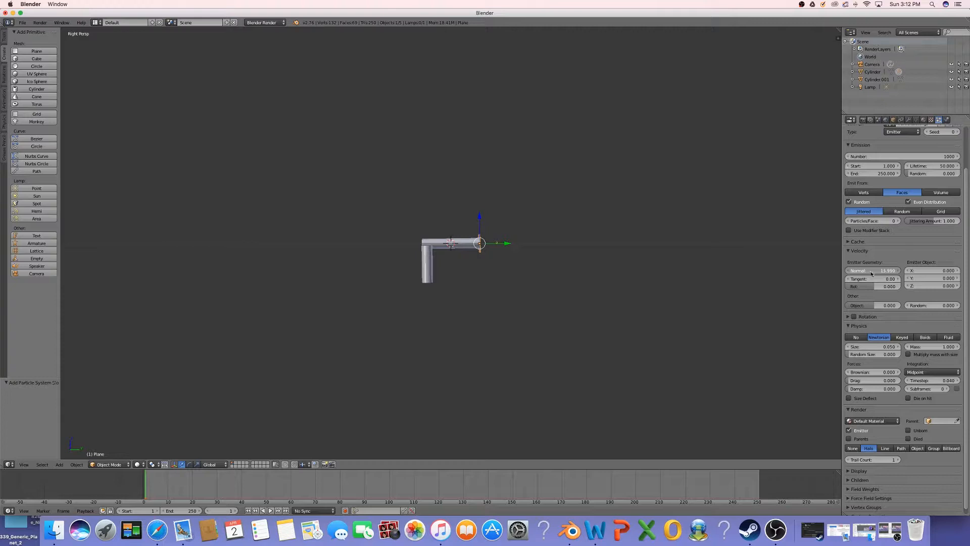
drag(871, 274, 866, 275)
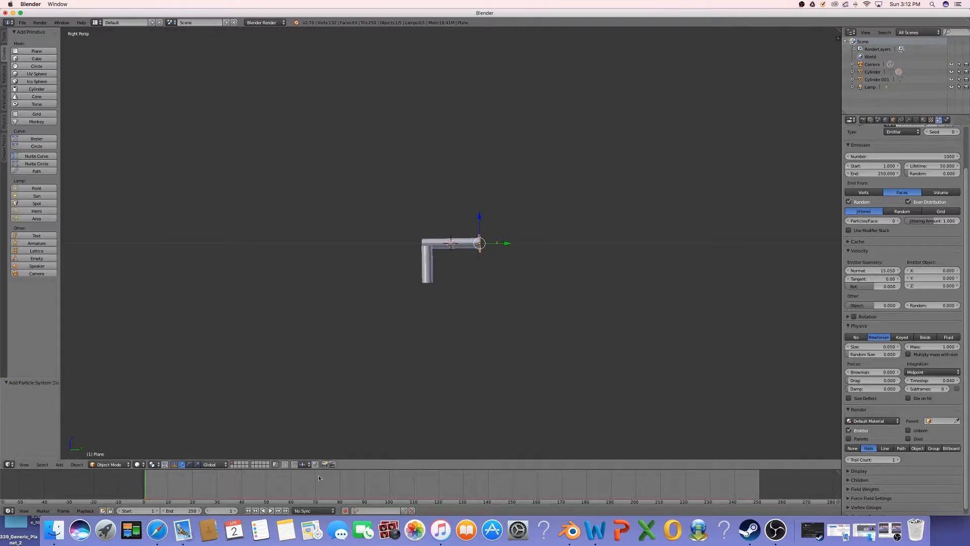
click(270, 511)
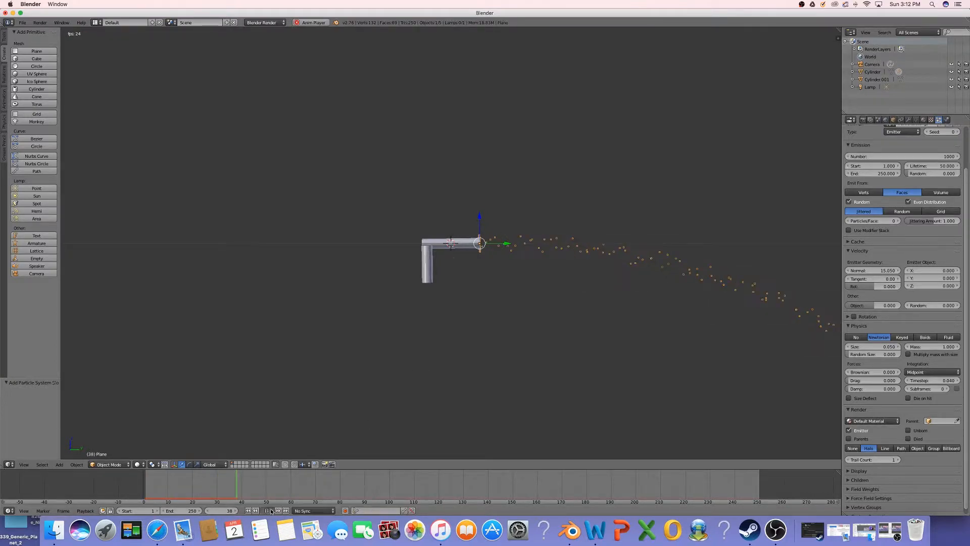
click(267, 510)
click(248, 510)
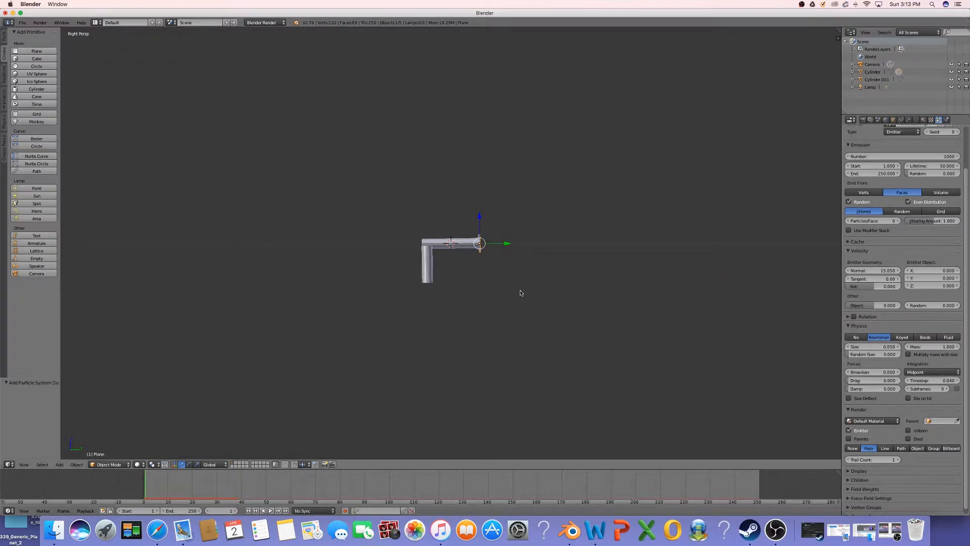
Step: In the top view, add a new plane and scale it up to about 8 times its size as a ground surface
click(25, 465)
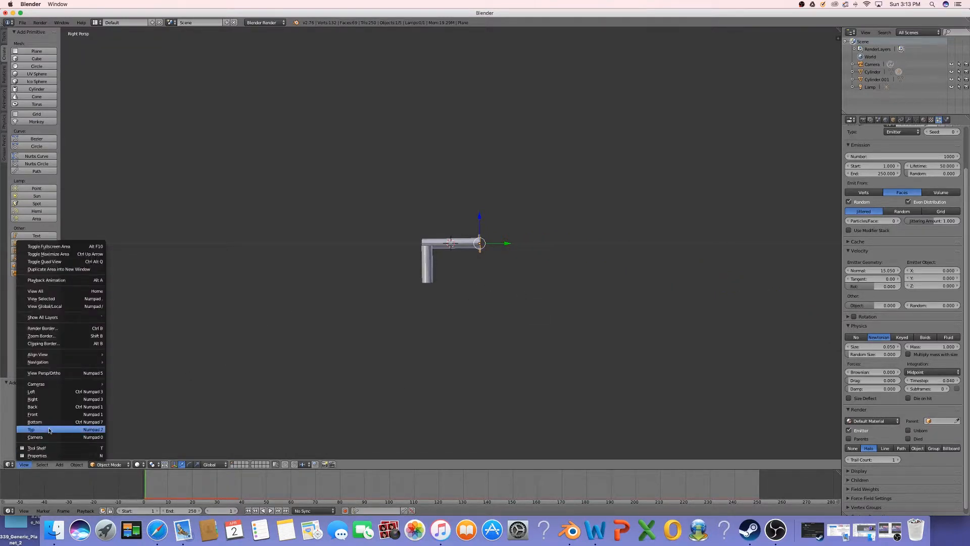
click(31, 429)
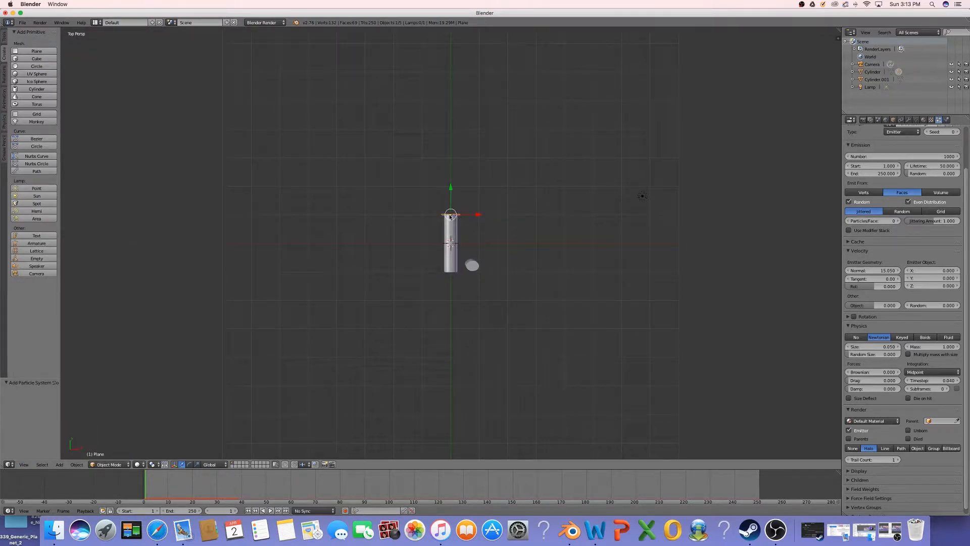
click(36, 51)
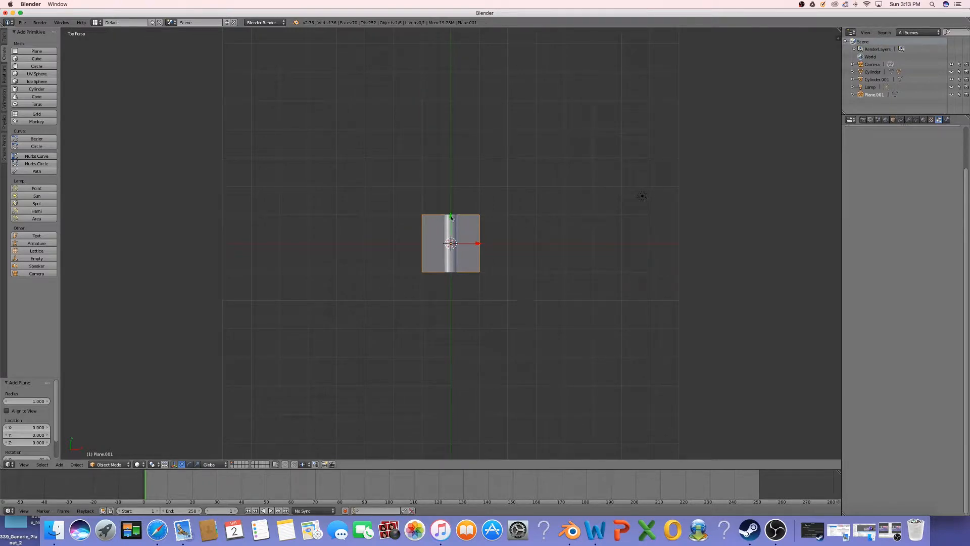
key(s)
click(572, 133)
key(s)
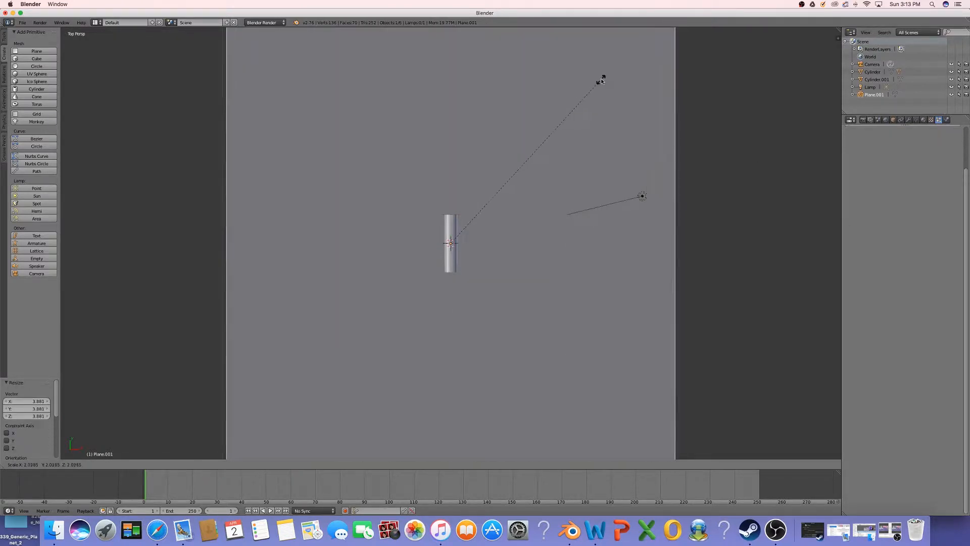
click(538, 141)
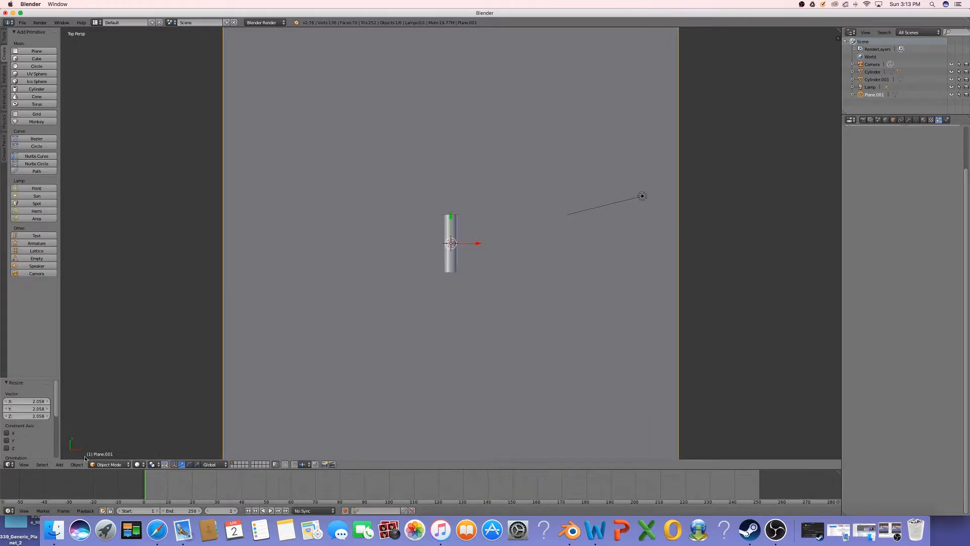
Step: Lower the ground plane about 1.22 units along Z and shift it about 5.88 units along Y, beneath the particle stream
click(24, 464)
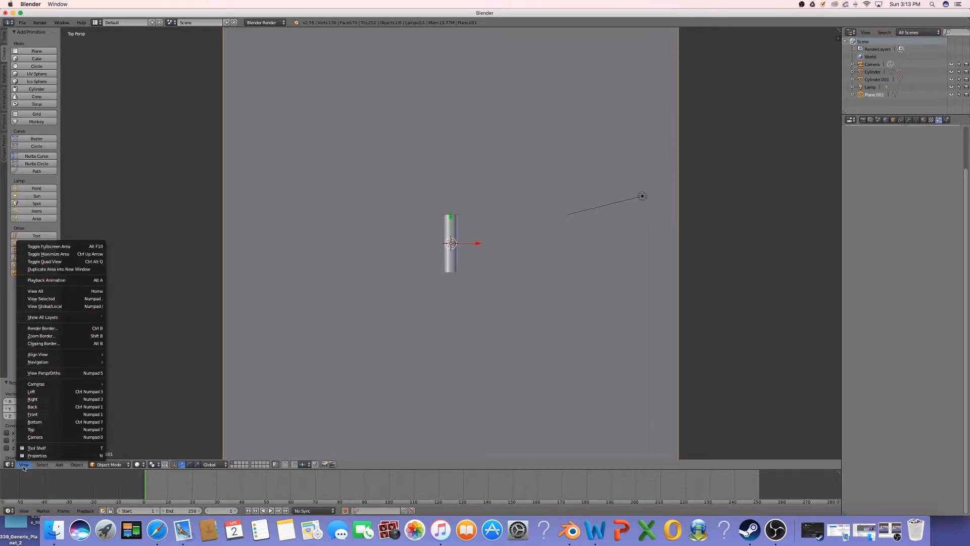
click(51, 399)
key(g)
key(z)
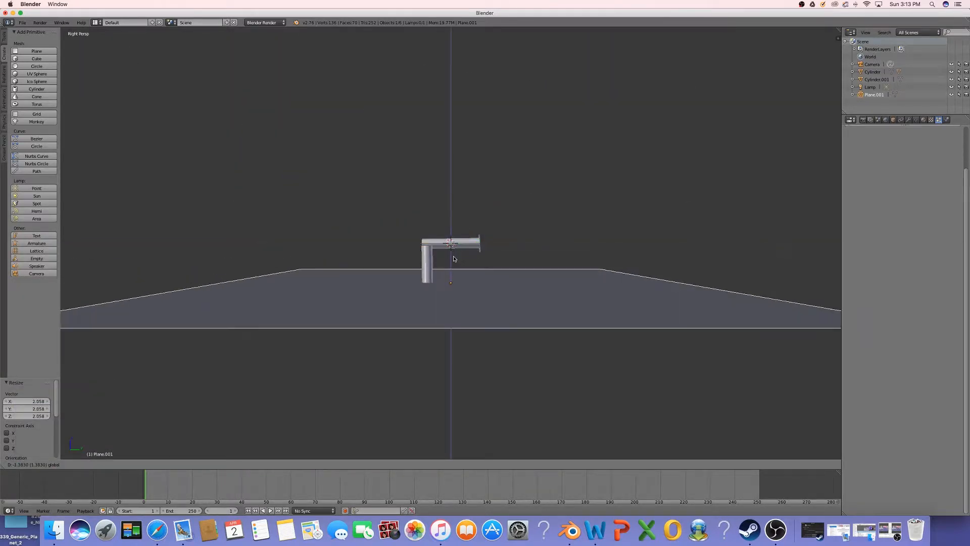
click(454, 251)
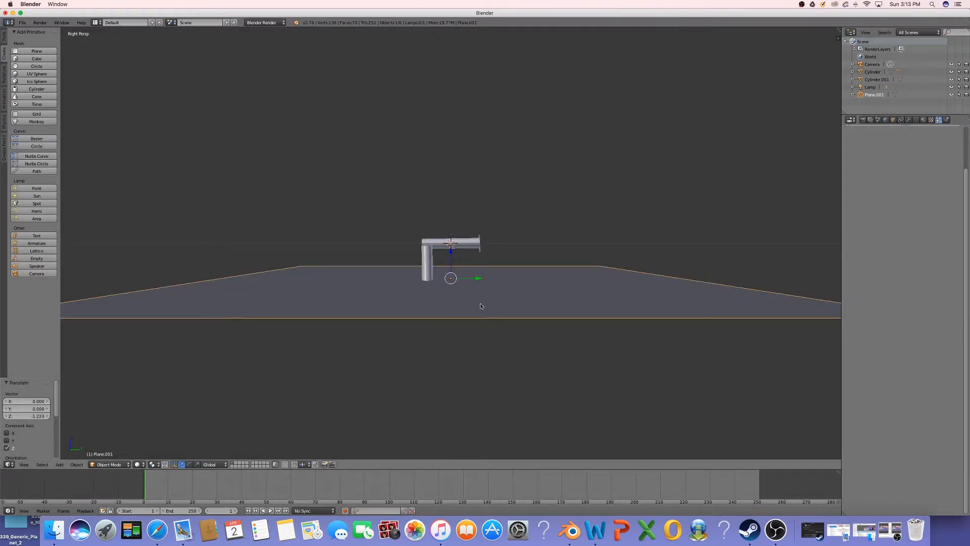
drag(479, 280, 647, 278)
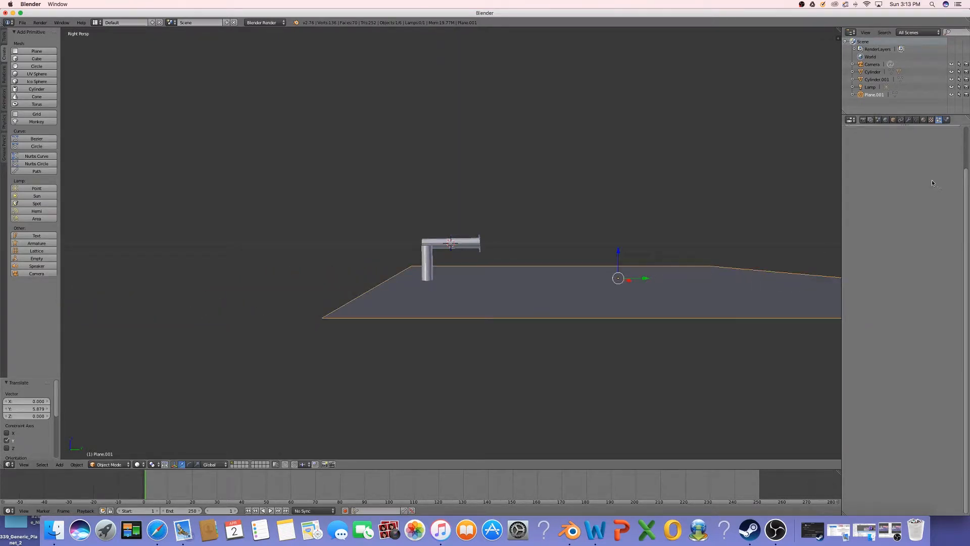
Step: Preview the particle stream against the ground plane and return to the first frame
click(270, 511)
click(271, 511)
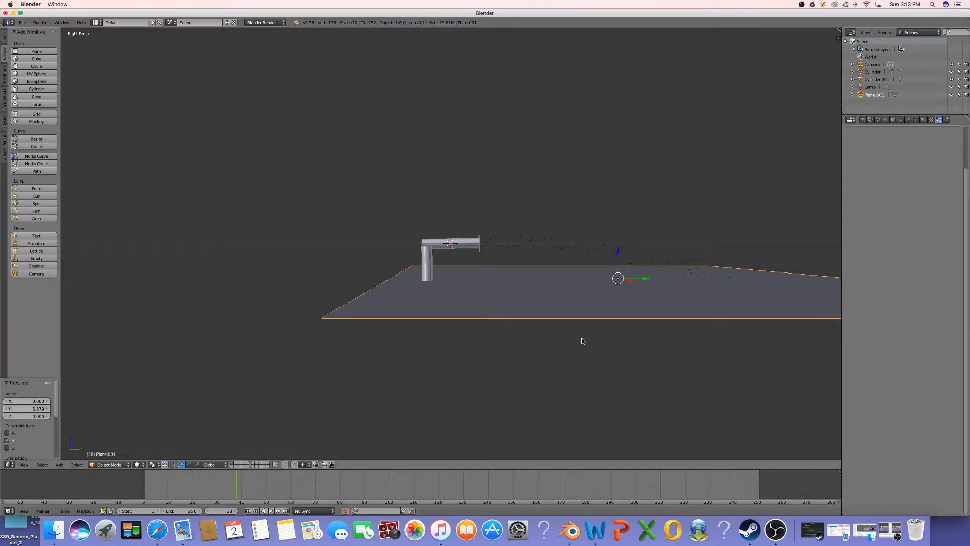
shift+scroll(638, 350, down, 15)
shift+scroll(638, 350, down, 5)
shift+scroll(638, 350, up, 19)
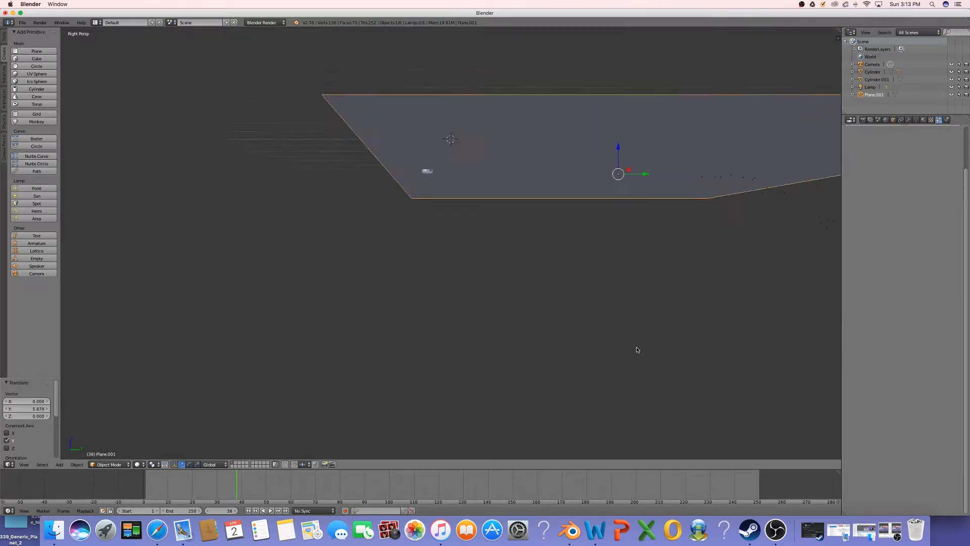
click(248, 511)
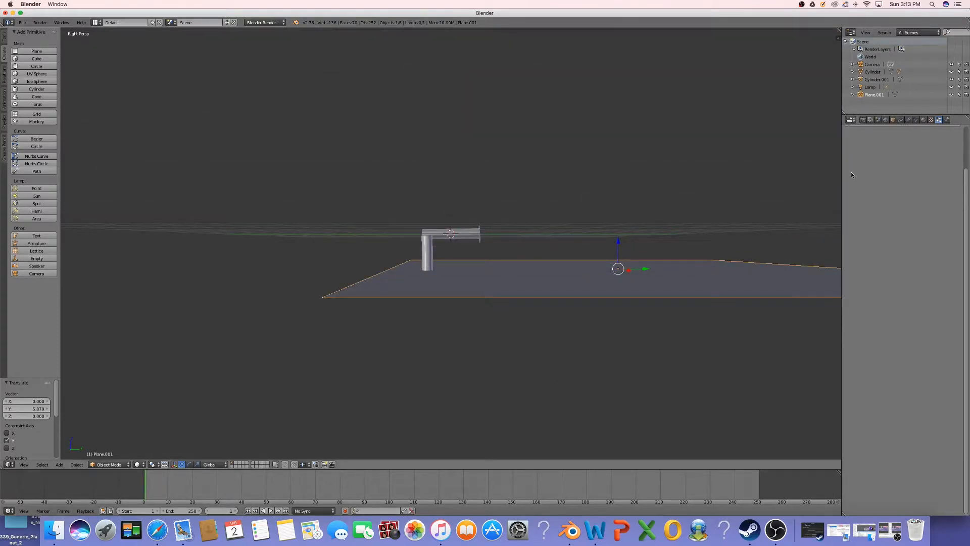
Step: Enable Collision physics on the ground plane with permeability 1.000 and stickiness 1.300, then preview the animation and return to the first frame
click(947, 121)
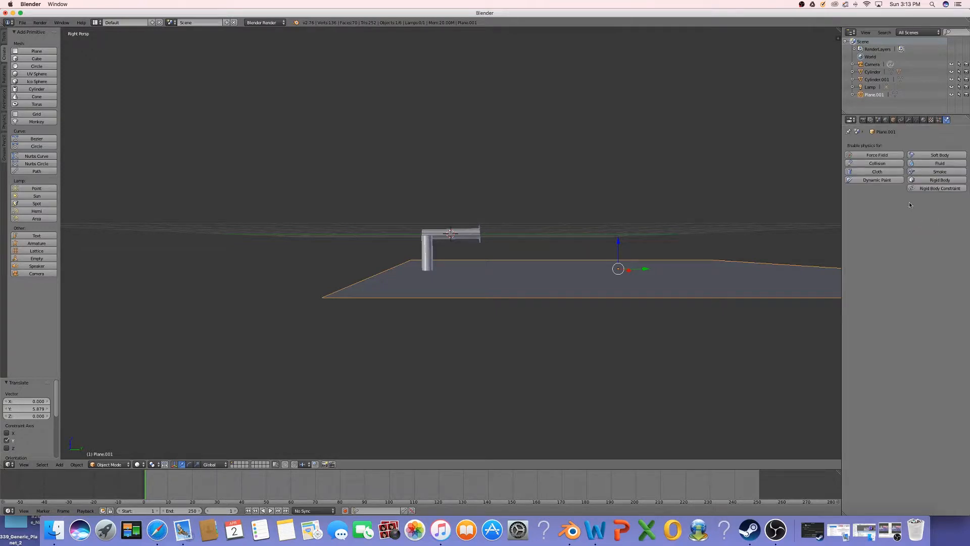
click(877, 164)
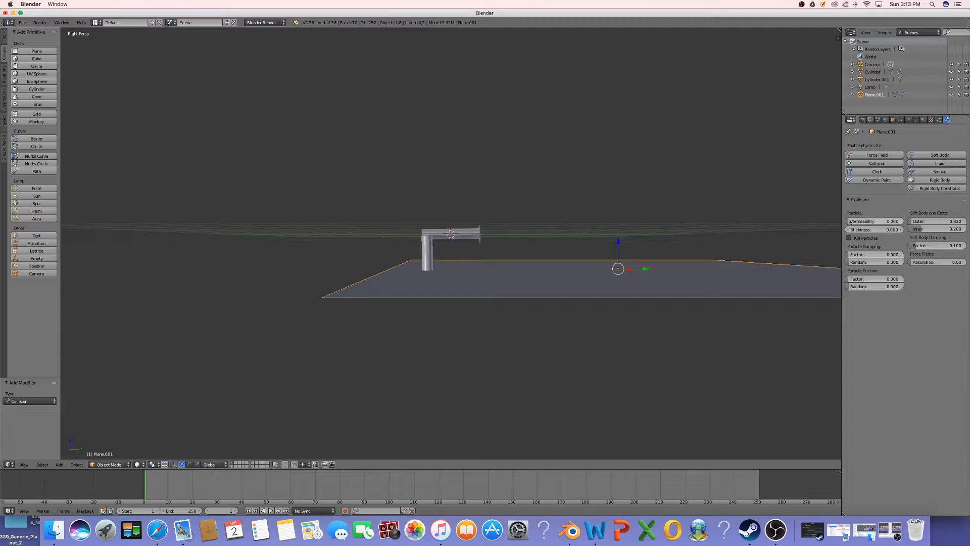
drag(859, 221, 889, 230)
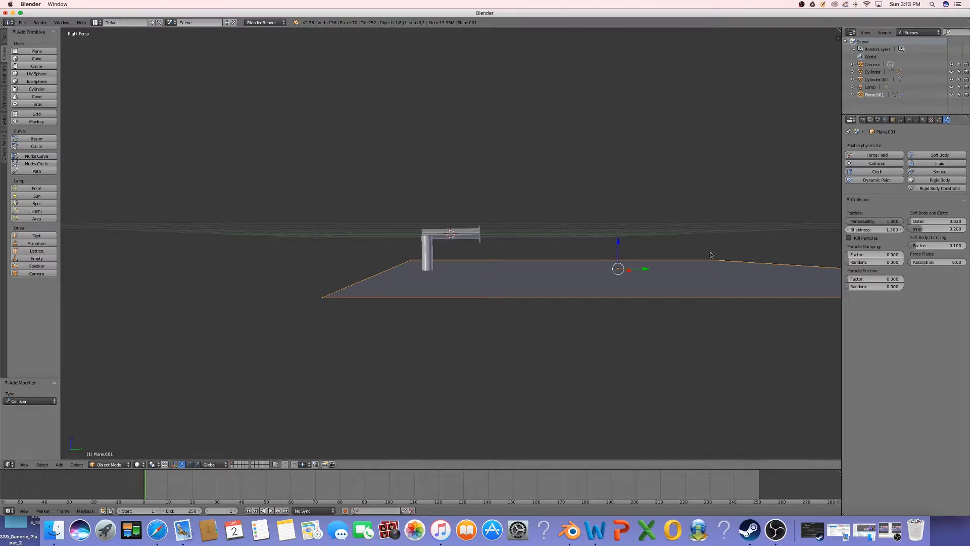
click(271, 511)
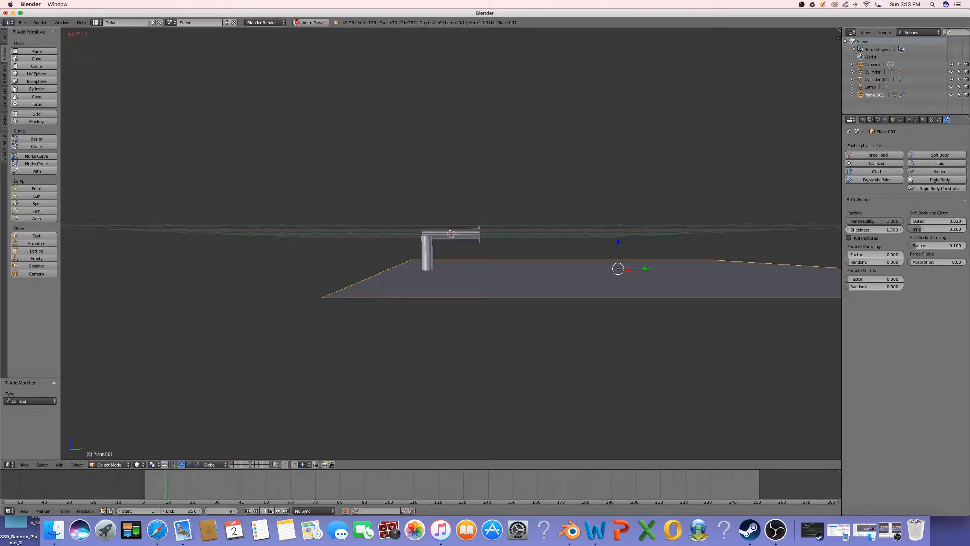
click(270, 511)
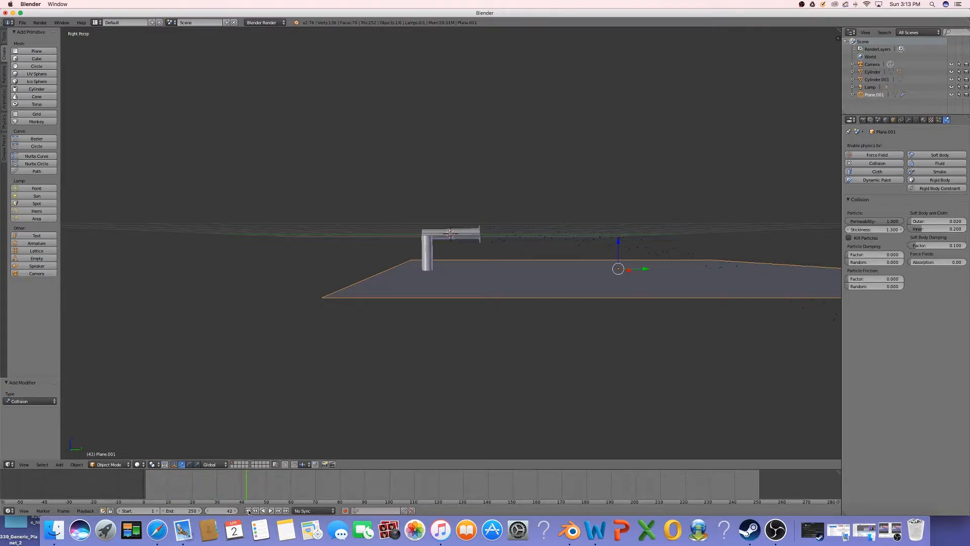
click(248, 510)
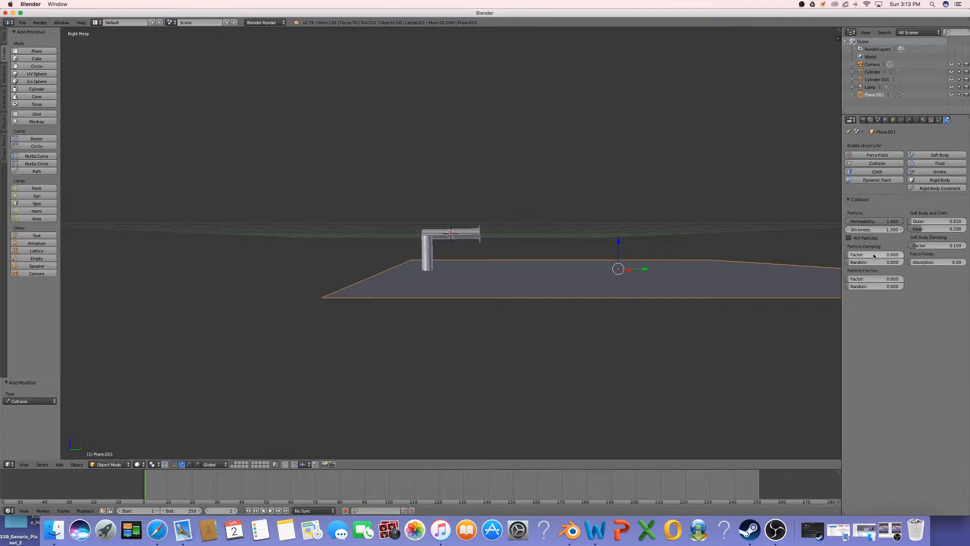
Step: Turn on Kill Particles in the ground plane's collision settings, preview the animation and return to the first frame
click(851, 238)
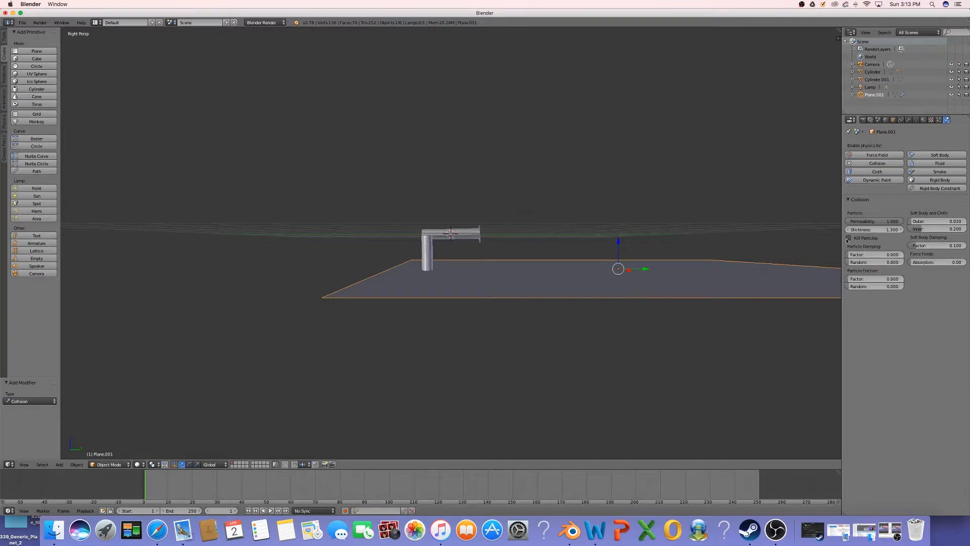
click(271, 511)
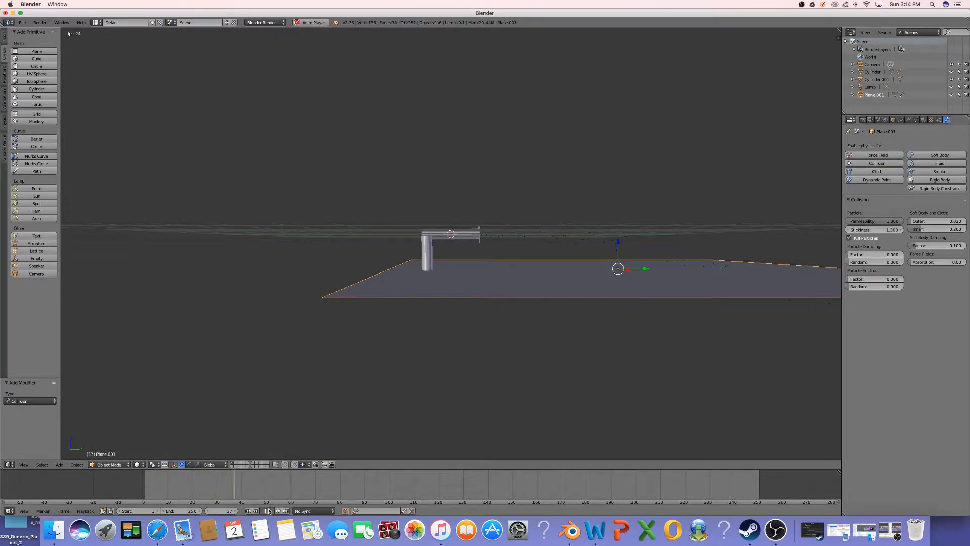
click(268, 511)
click(248, 511)
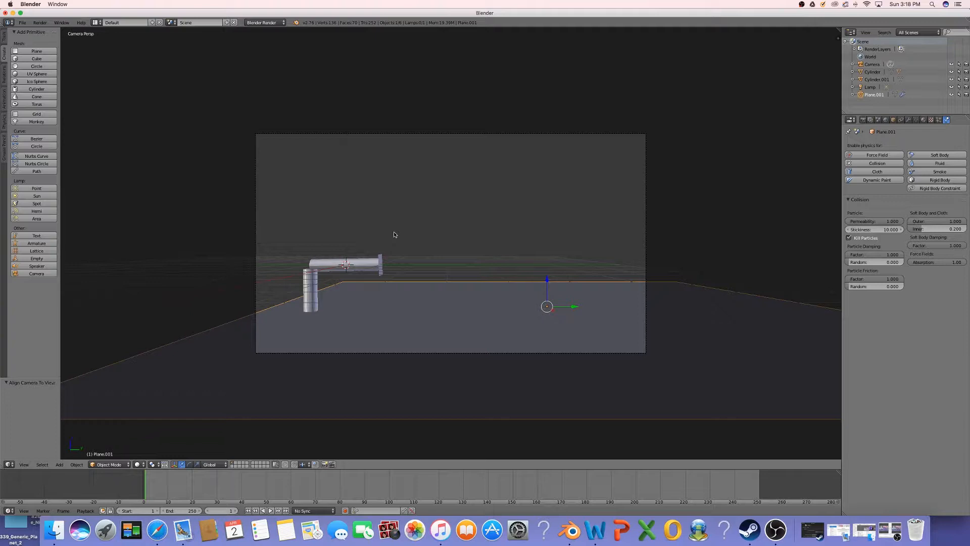
Step: Preview the particle animation through the camera view and return to the first frame
click(271, 511)
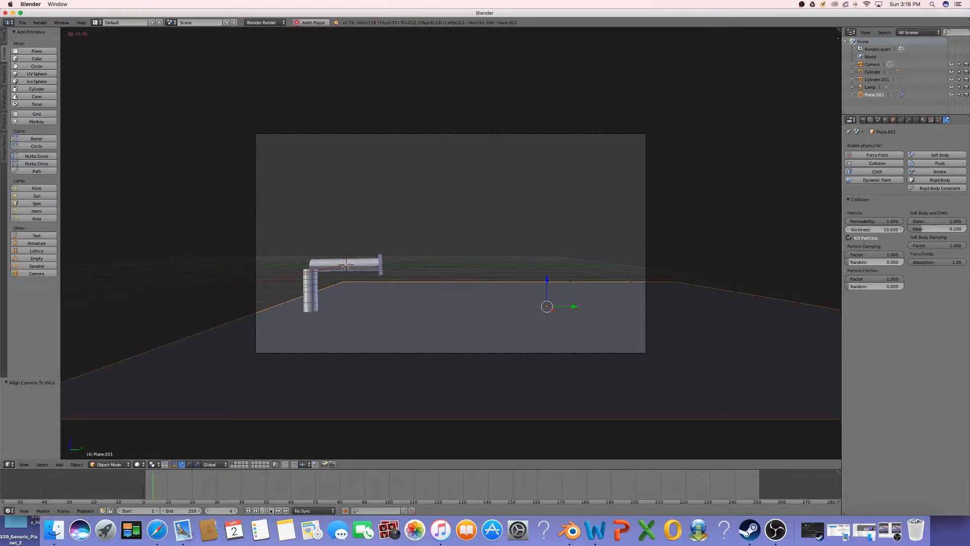
click(271, 510)
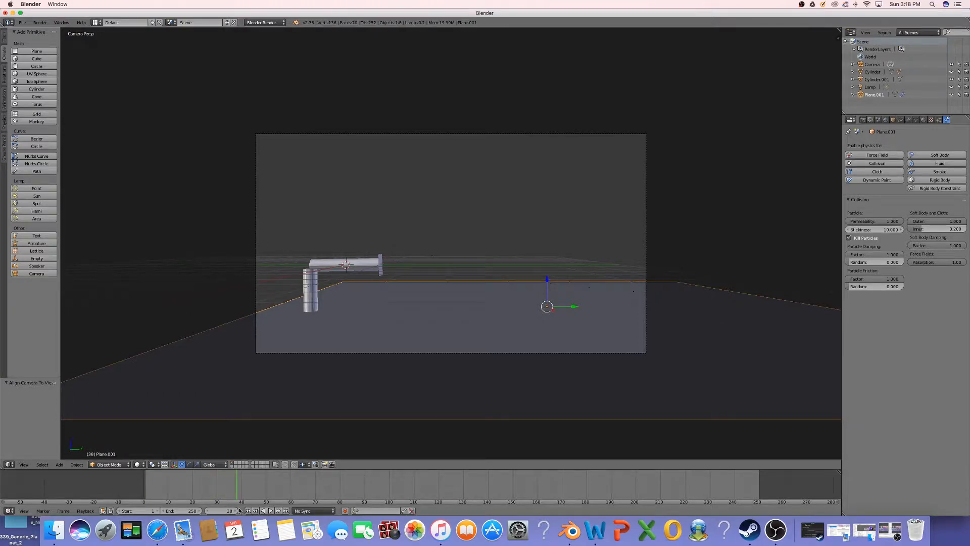
click(248, 511)
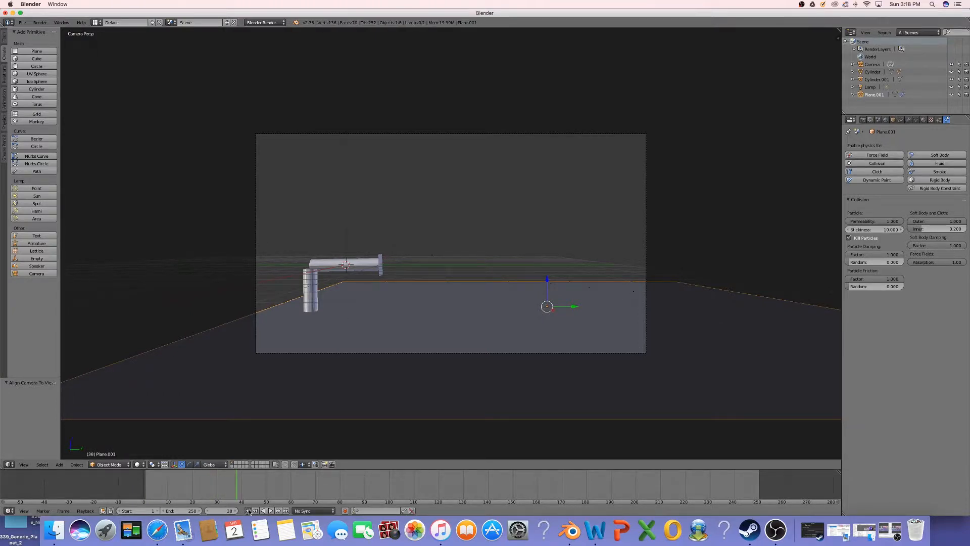
Step: Select the emitter plane at the pipe's mouth, play the animation and return to the first frame
click(897, 74)
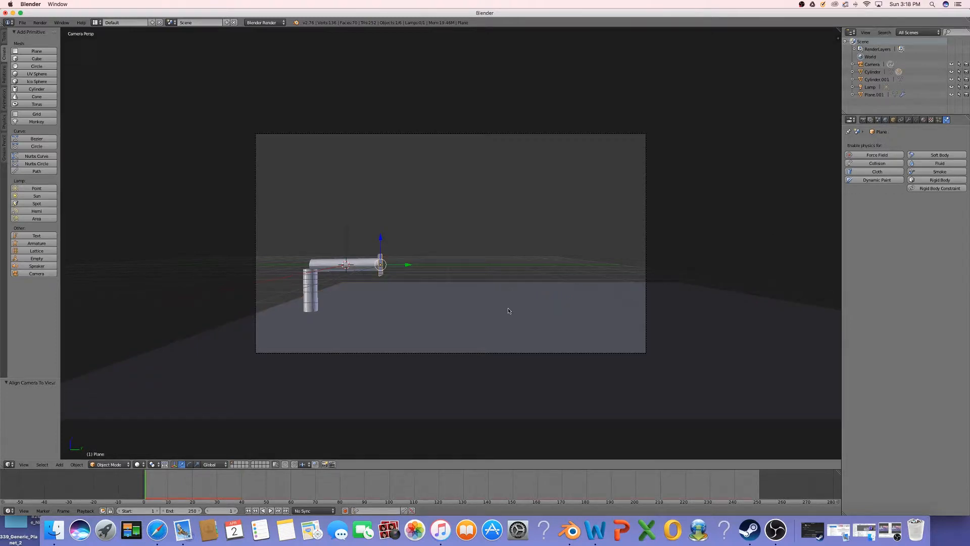
click(271, 511)
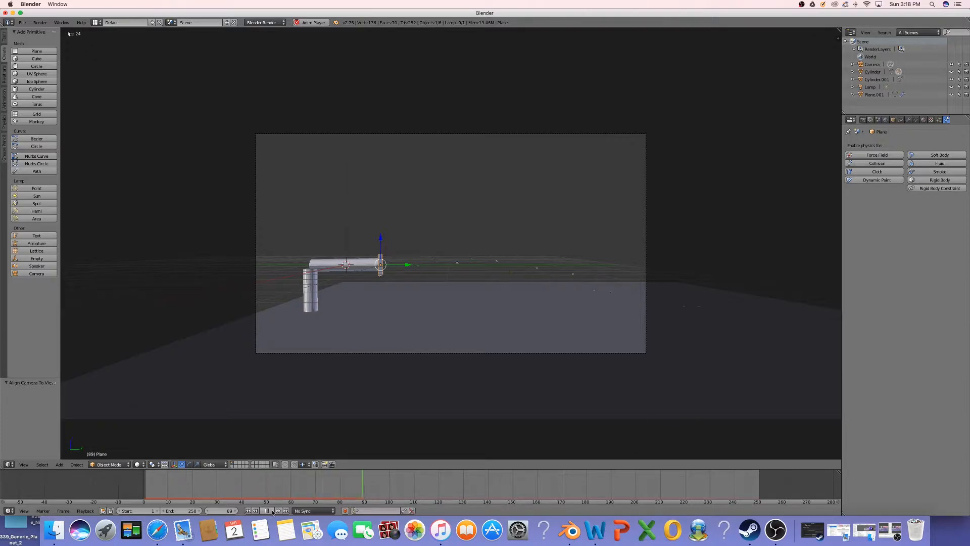
click(267, 511)
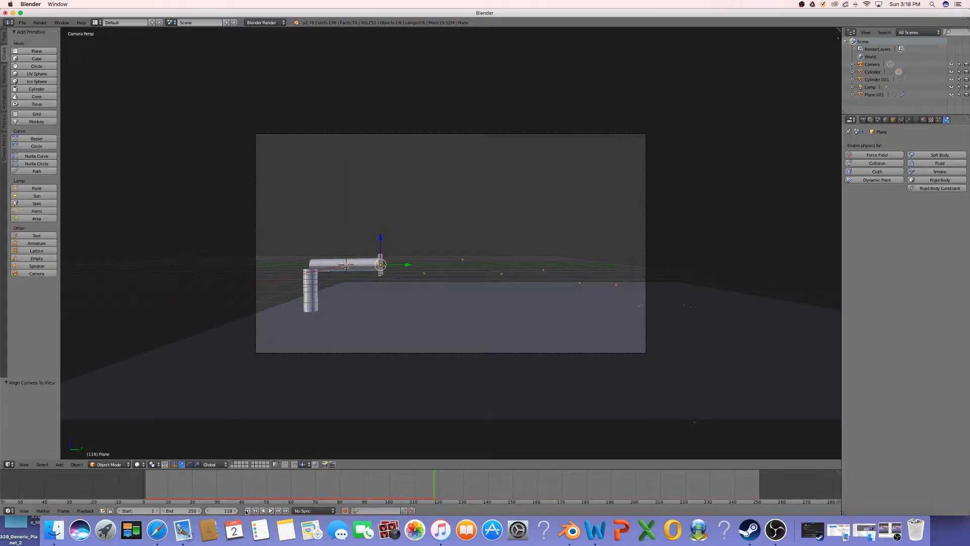
click(247, 510)
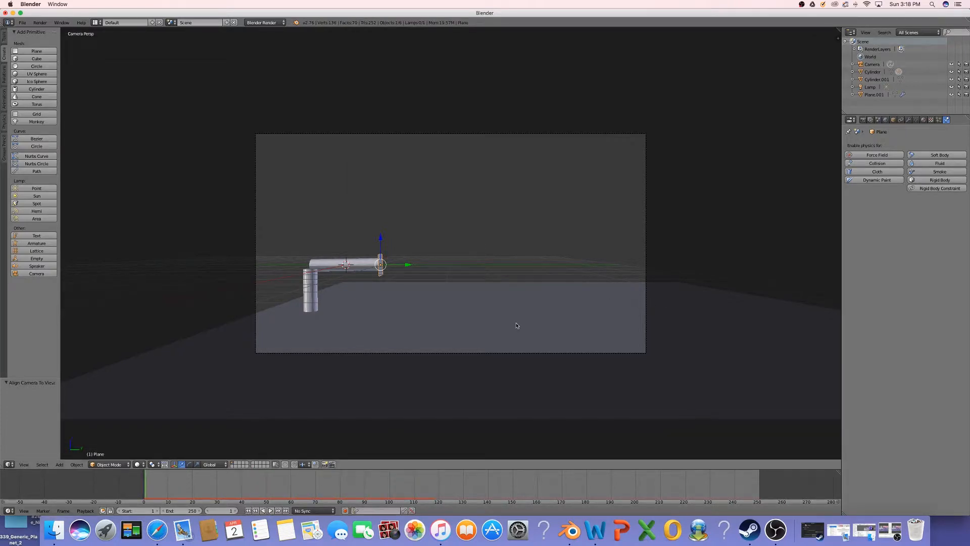
Step: Set the emitter plane's normal particle velocity to 8.580, play the animation and return to the first frame
click(939, 119)
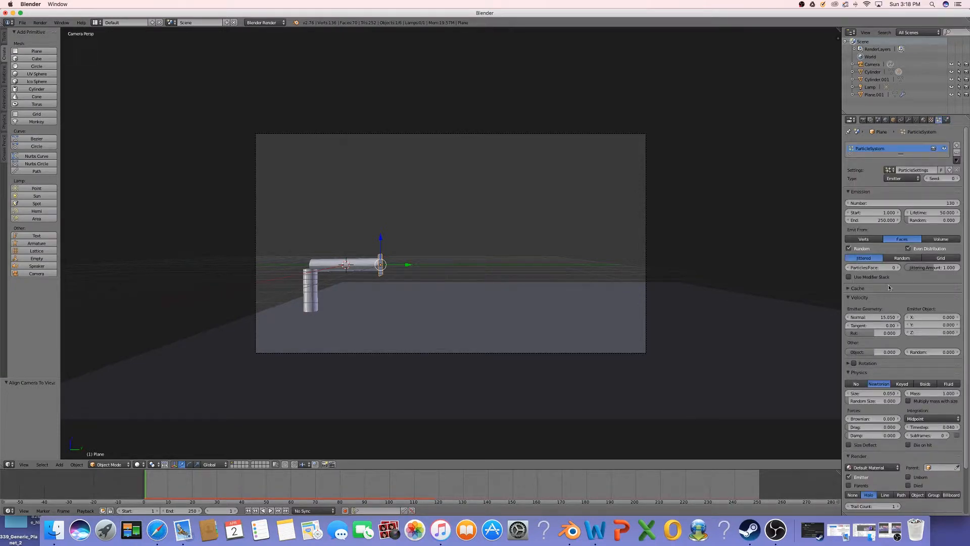
drag(880, 317, 871, 318)
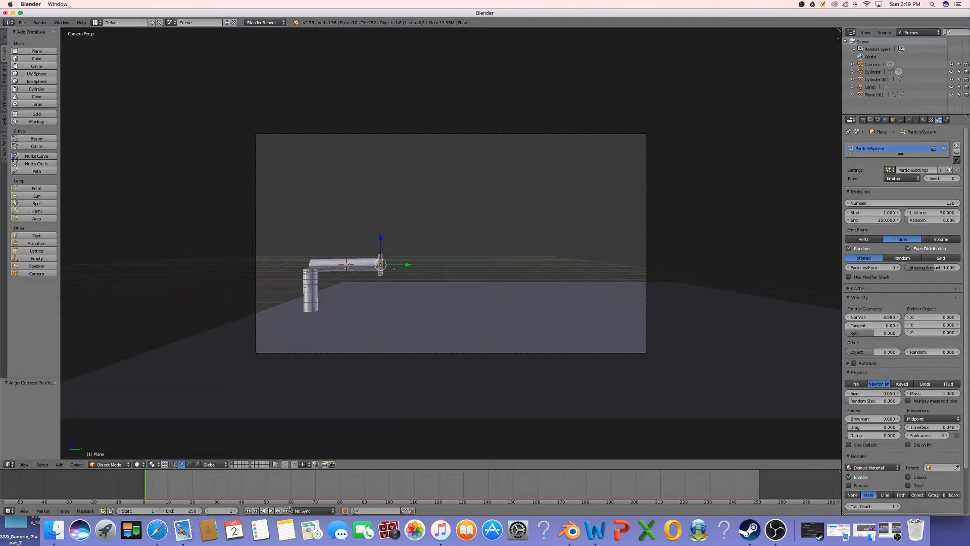
click(271, 511)
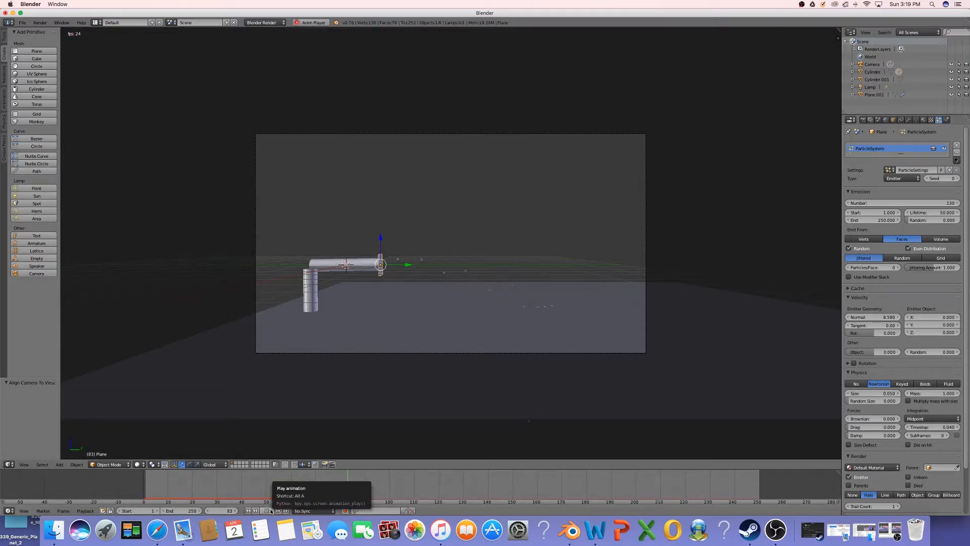
click(271, 511)
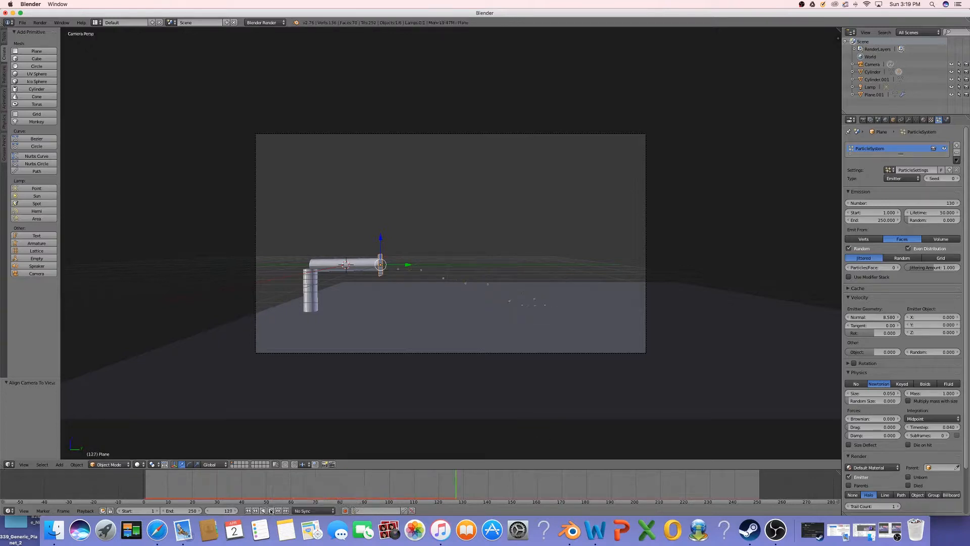
click(248, 511)
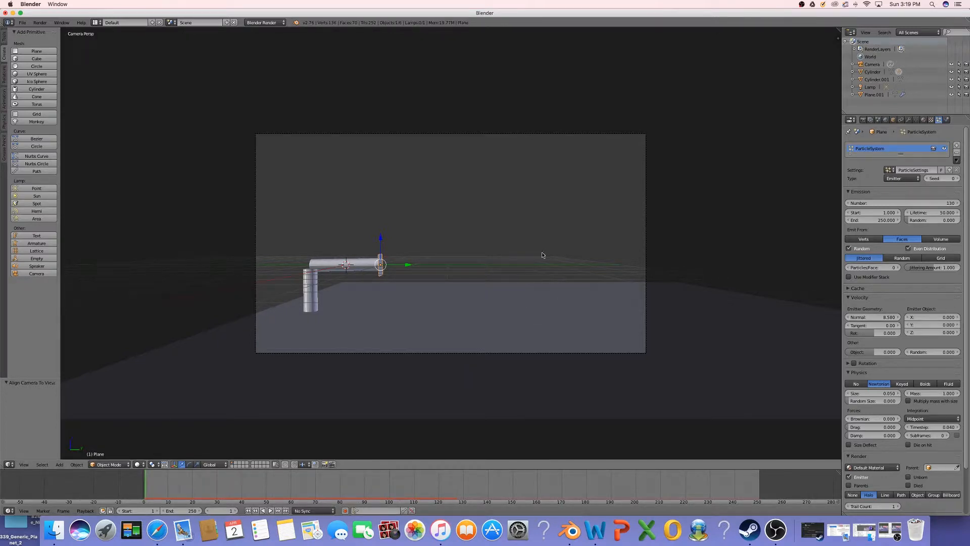
Step: Apply the Quick Smoke effect to the emitter plane at the pipe's mouth
click(76, 464)
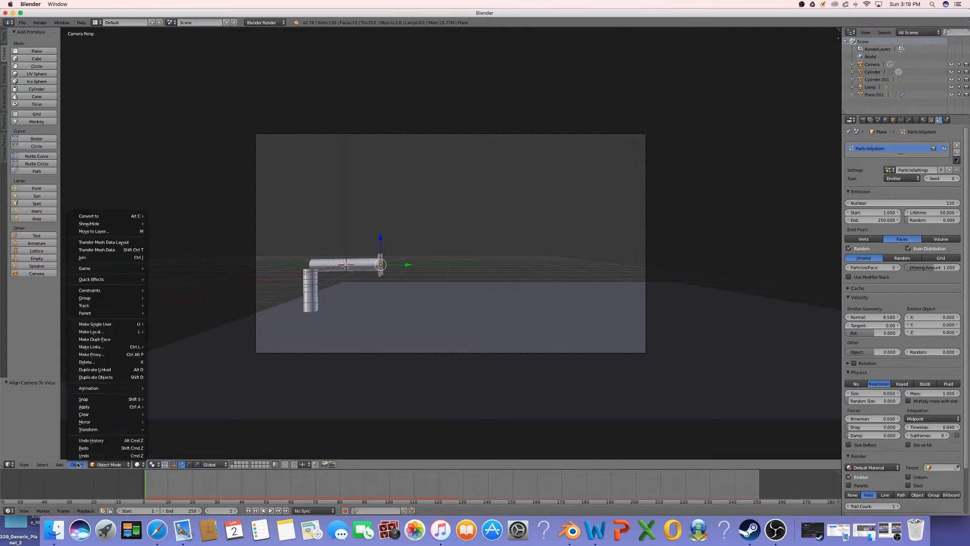
mouse_move(103, 281)
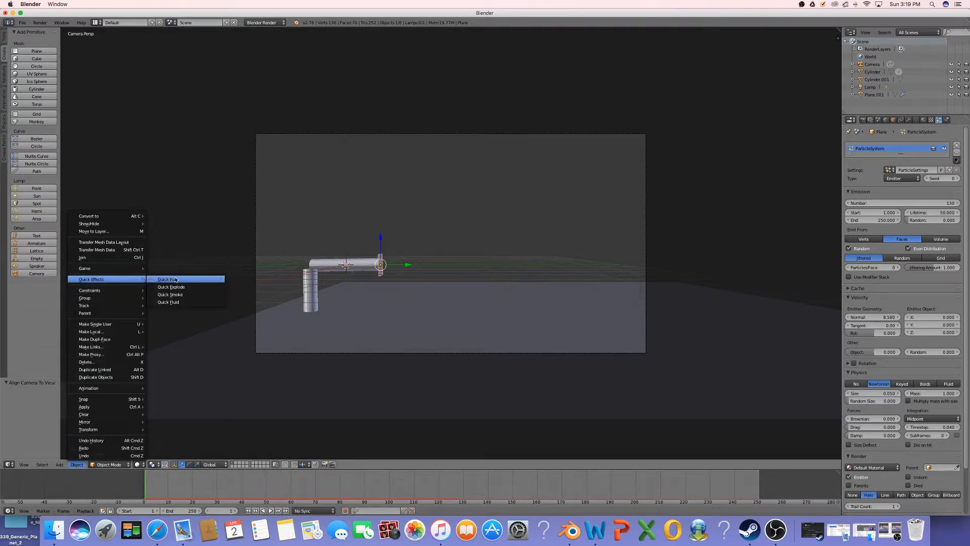
click(177, 294)
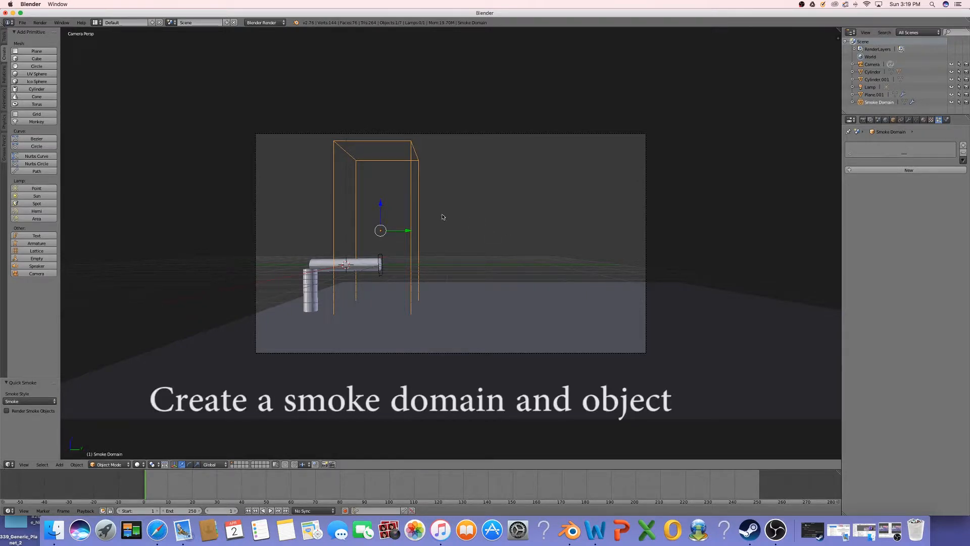
Step: Scale the smoke domain about 5.43 times along Y and move it about 4.54 units along Y, in front of the pipe
key(s)
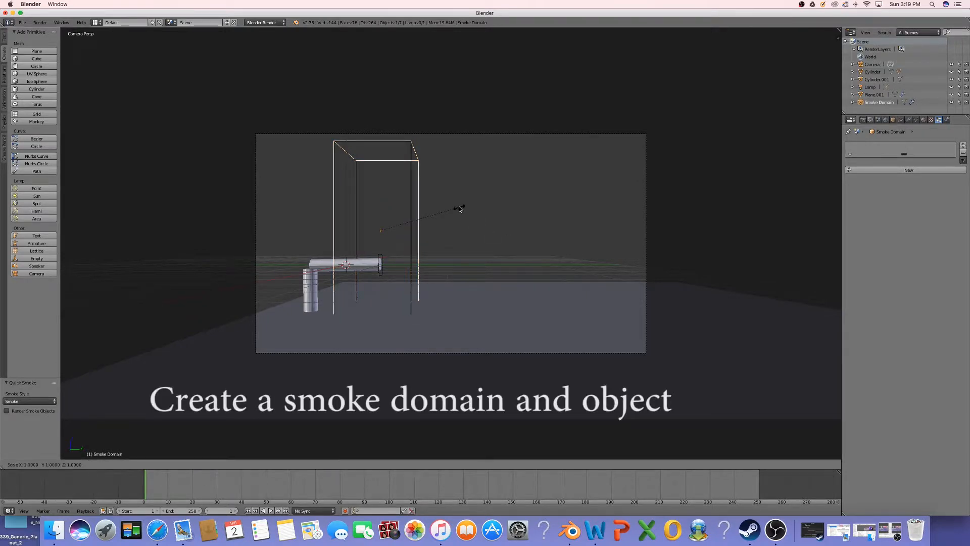
key(y)
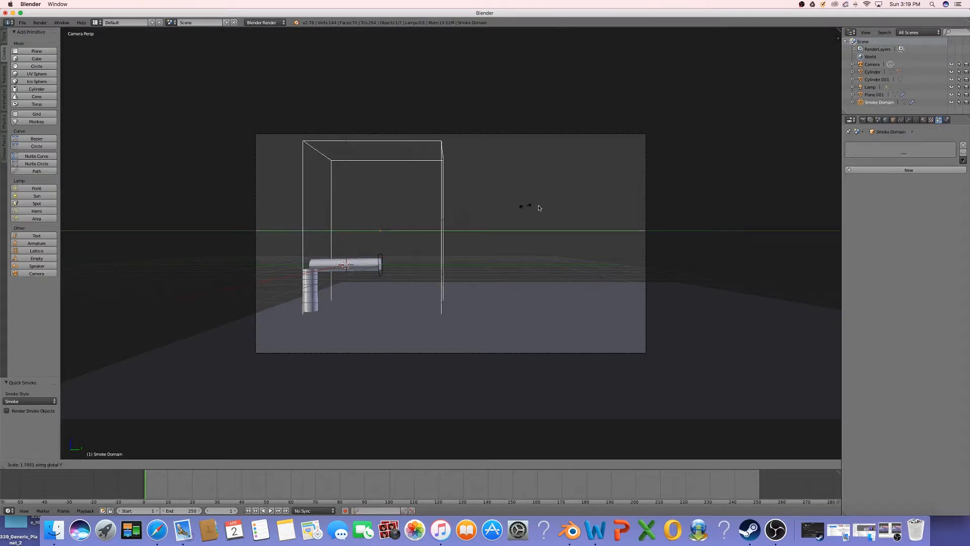
click(825, 199)
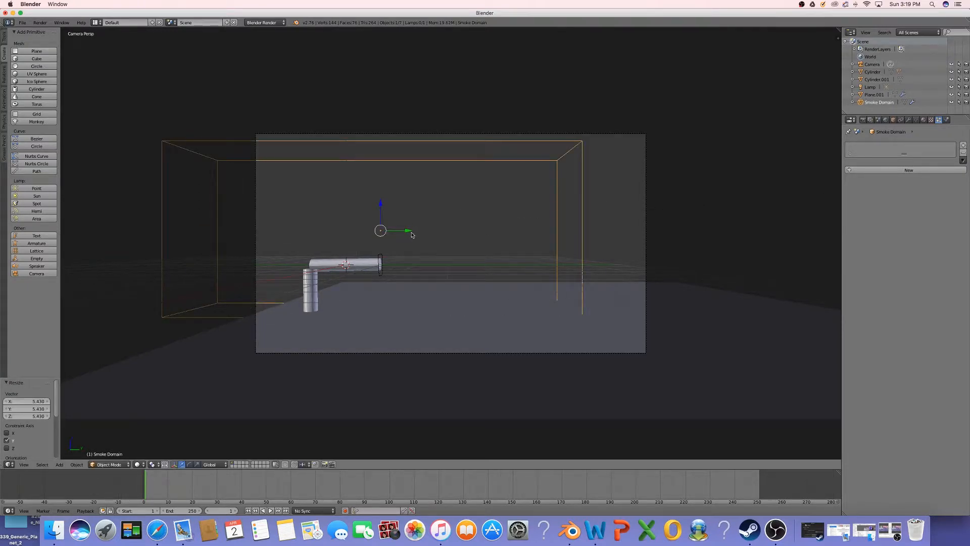
key(g)
key(y)
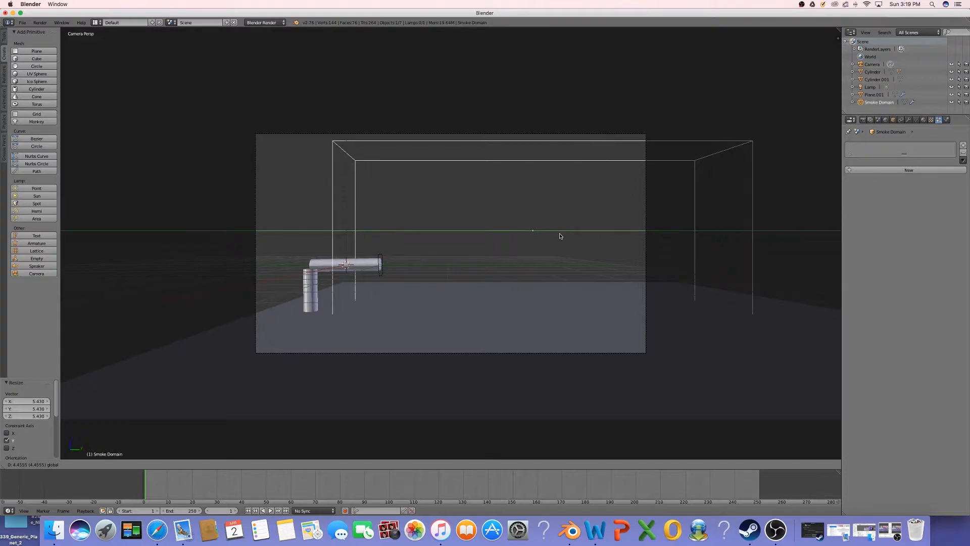
click(563, 236)
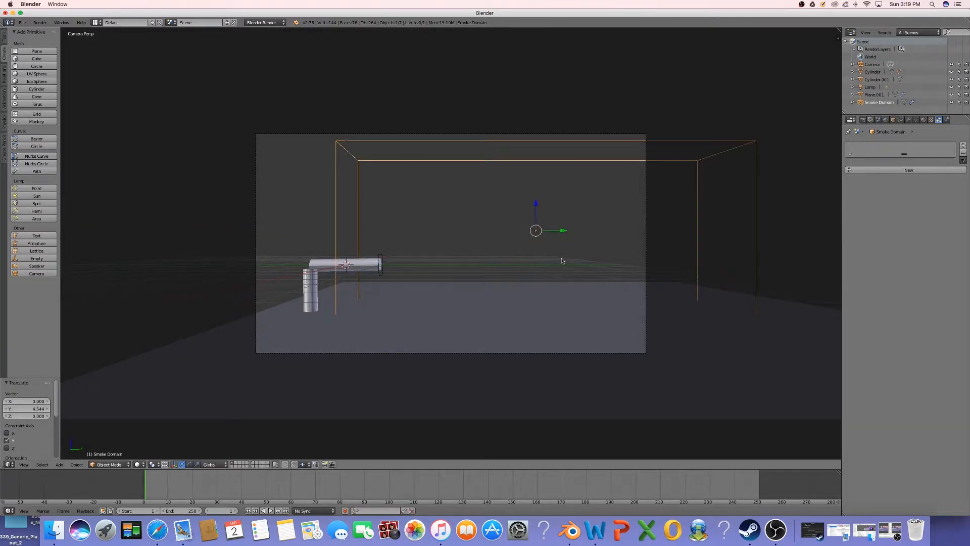
Step: Widen the smoke domain about 2.78 times along the X axis in the back view
click(23, 464)
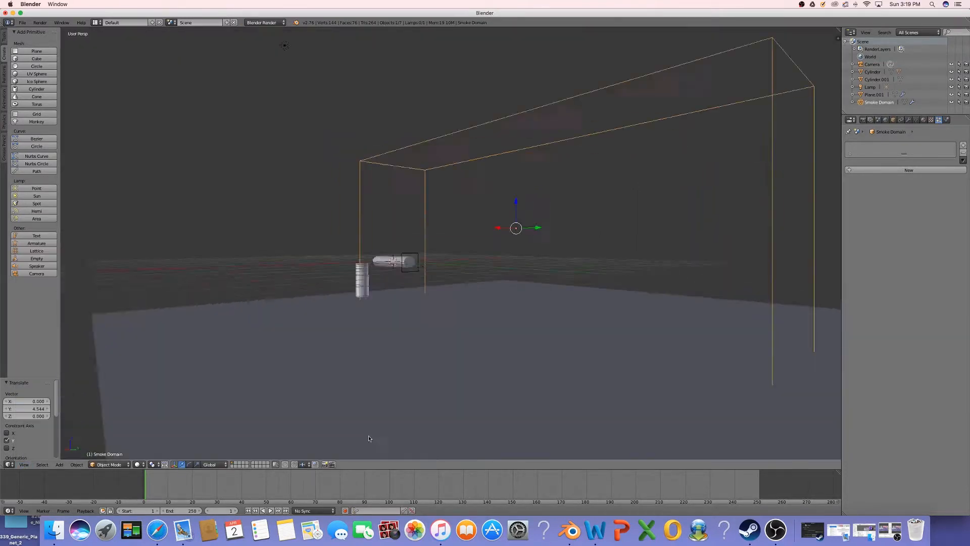
click(71, 407)
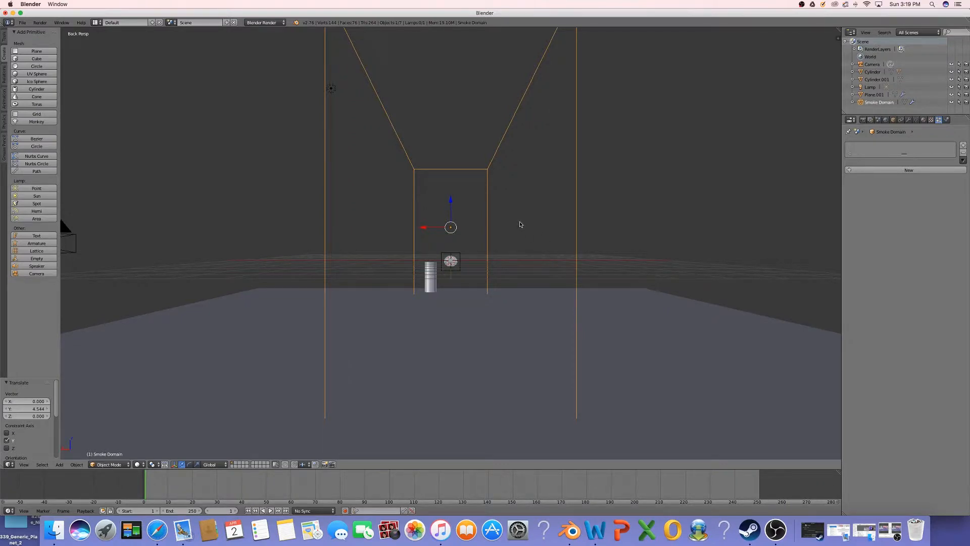
key(s)
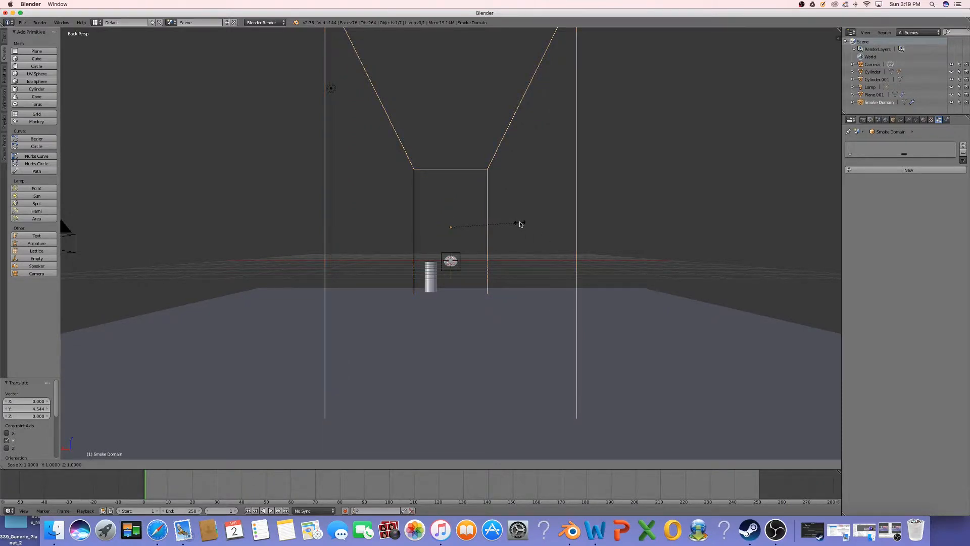
key(x)
click(640, 216)
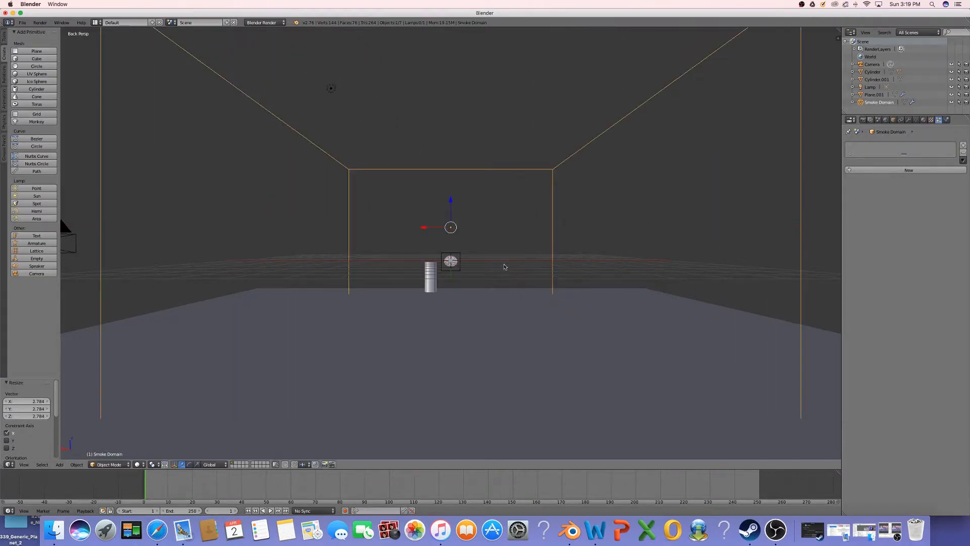
Step: Move the horizontal pipe cylinder about 0.79 units along X, in line with the vertical pipe
click(872, 72)
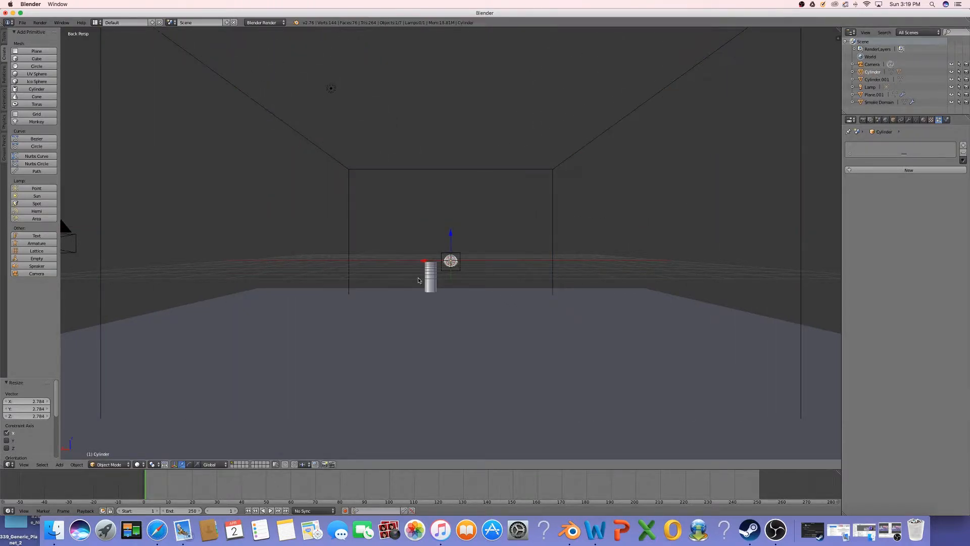
key(g)
key(x)
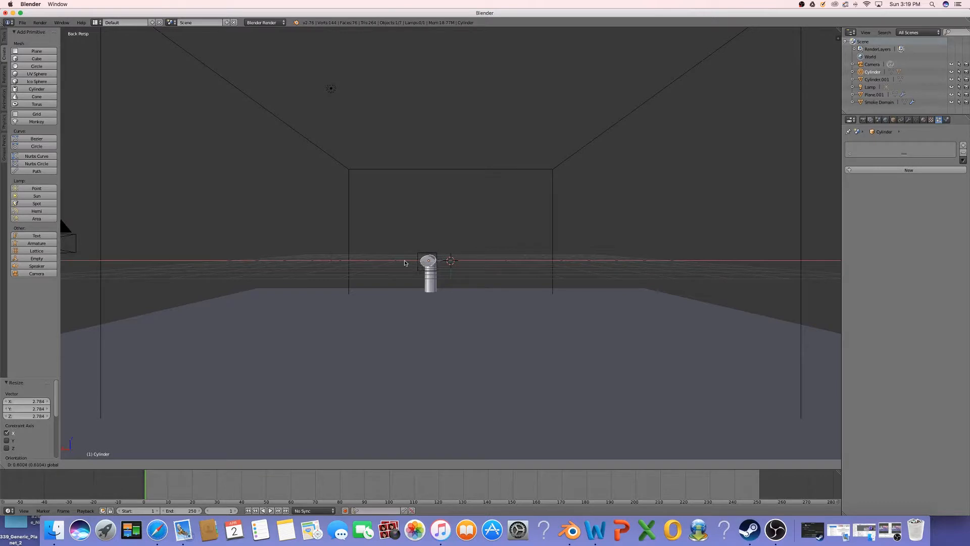
click(404, 262)
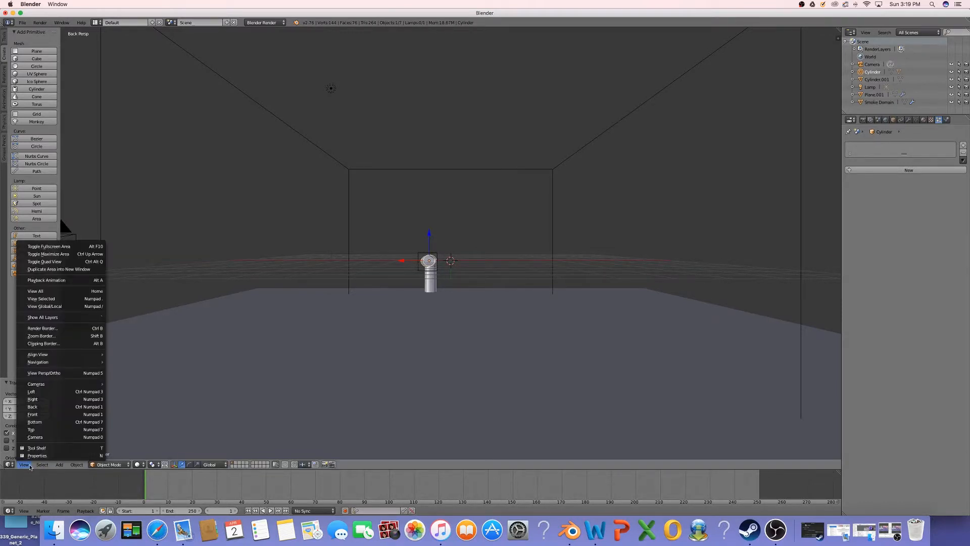
Step: Check the pipe from the right side, then preview the smoke animation through the active camera
click(24, 465)
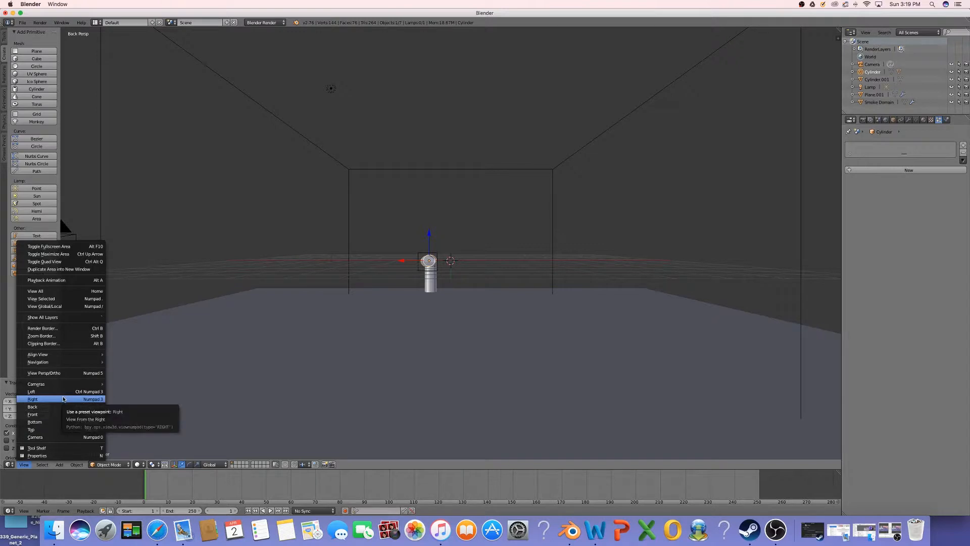
click(58, 399)
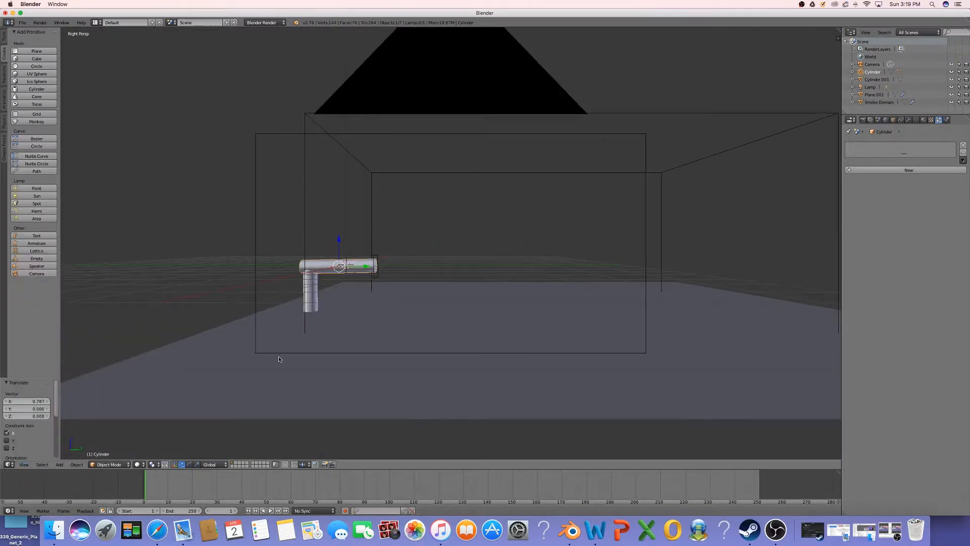
click(26, 464)
mouse_move(47, 383)
click(122, 391)
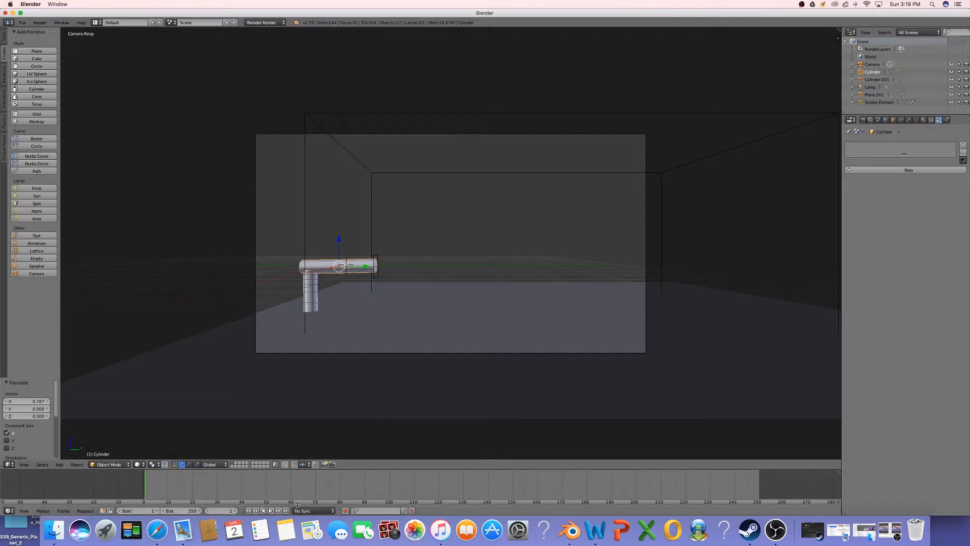
click(270, 510)
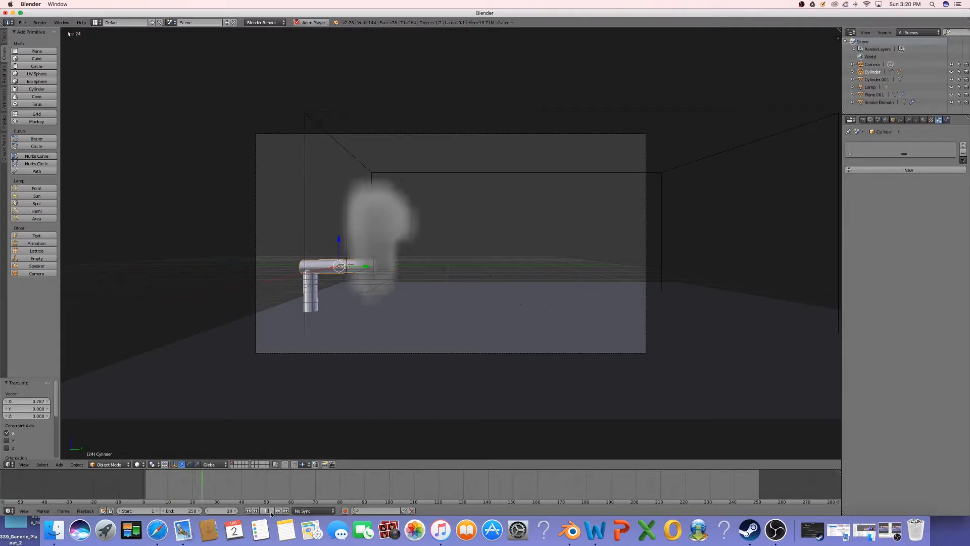
click(271, 510)
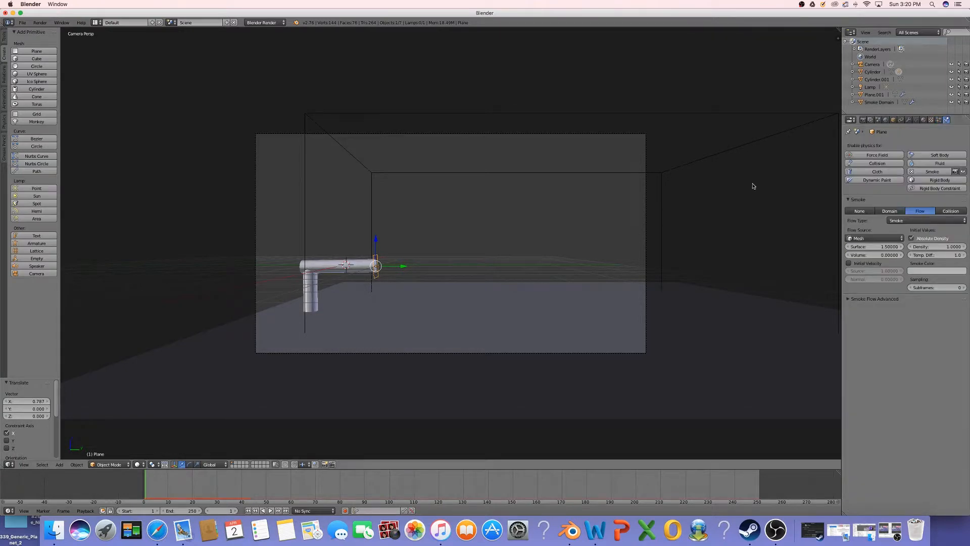
Step: Set the emitter plane's smoke flow source to Particle System and assign ParticleSystem as the emitting system
click(890, 238)
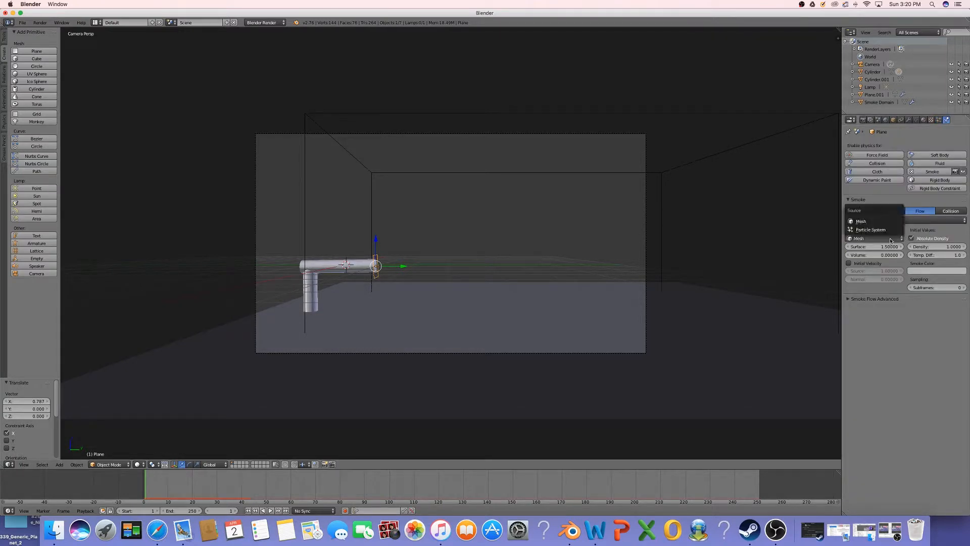
click(886, 229)
click(872, 255)
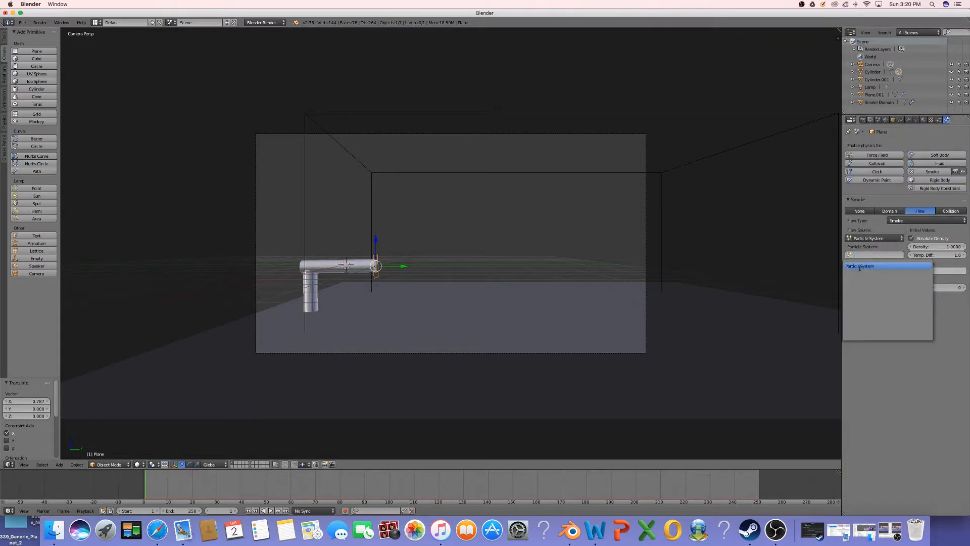
click(860, 266)
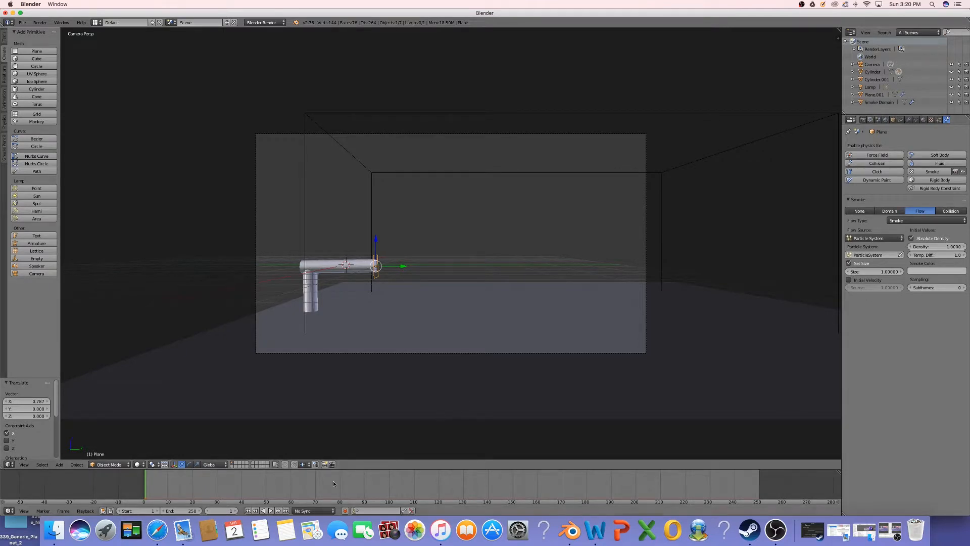
Step: Preview the particle-driven smoke animation twice from the start and return to the first frame
click(270, 511)
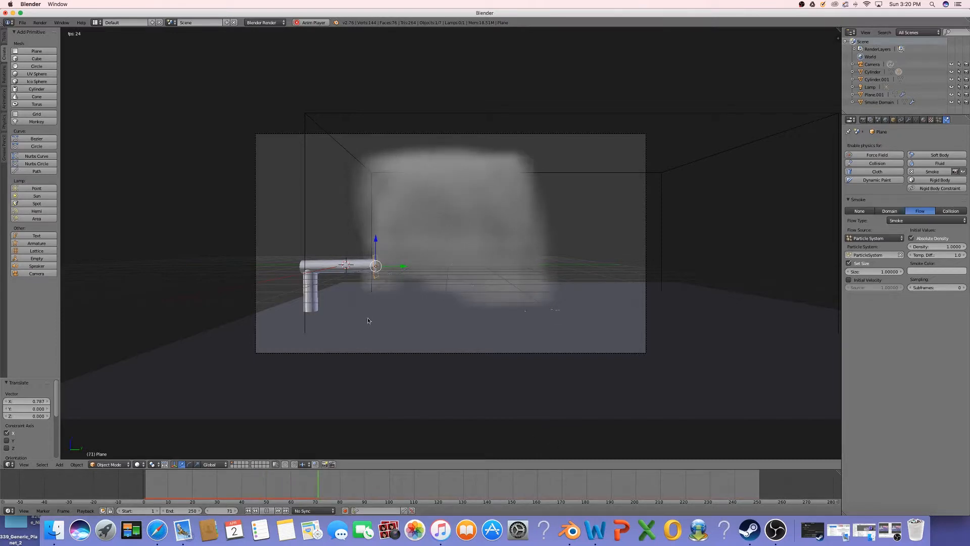
click(247, 511)
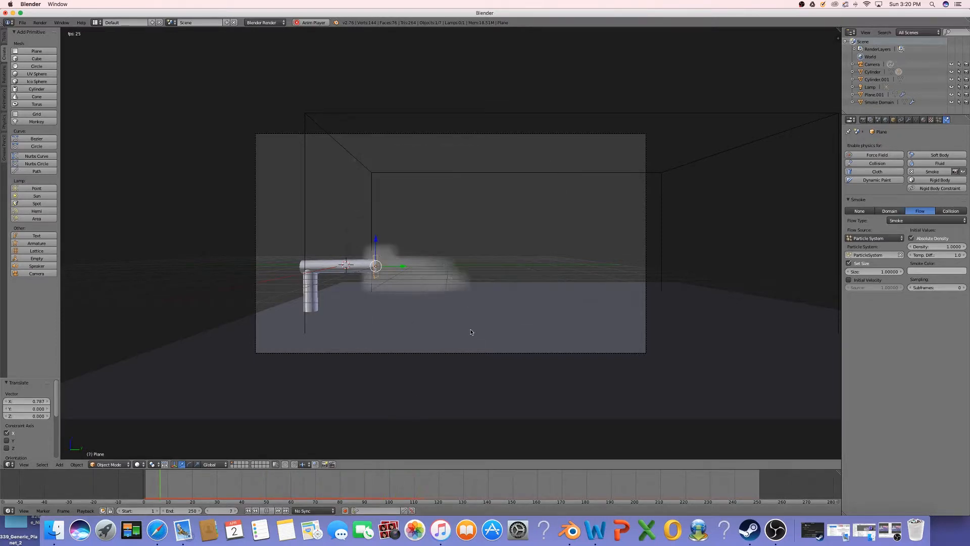
click(267, 511)
click(247, 511)
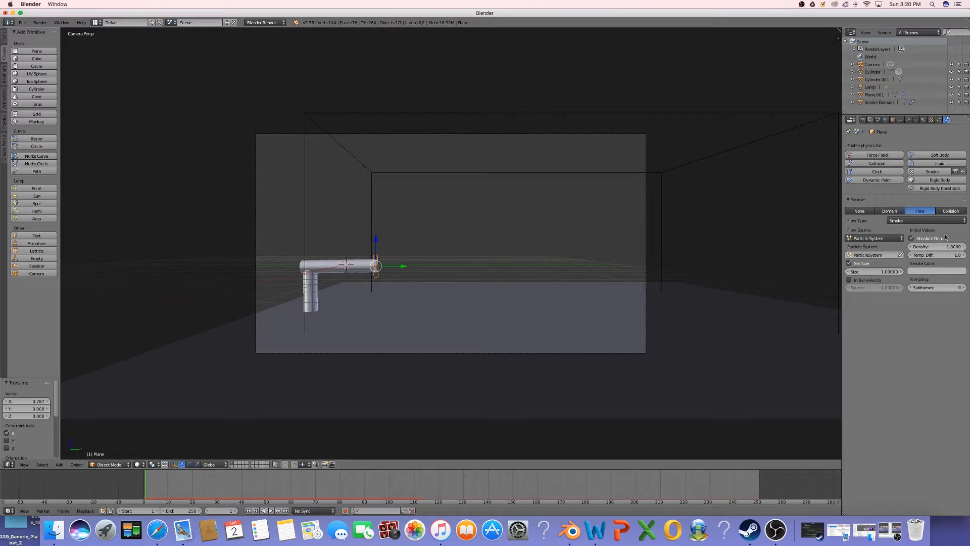
Step: Change the emitter plane's smoke flow type to Fire and preview the flame animation
click(926, 220)
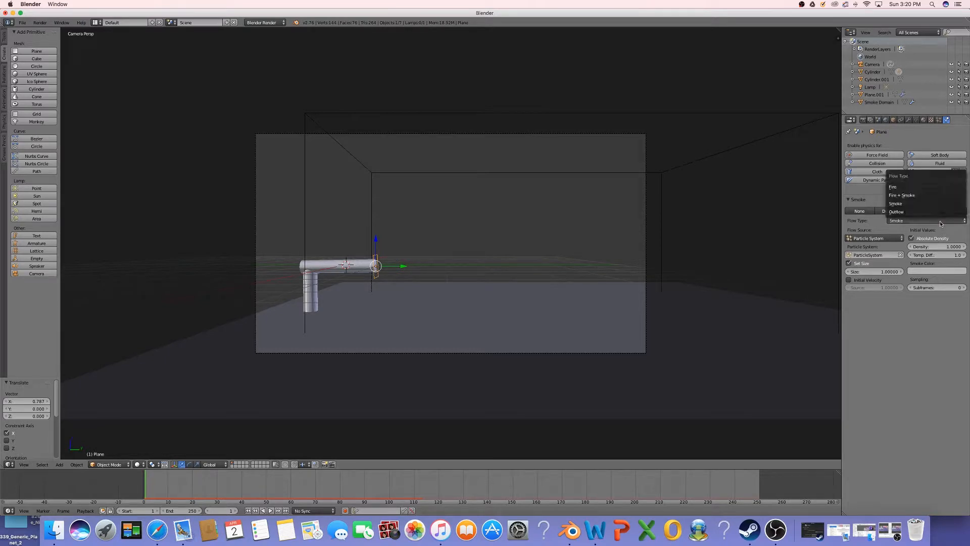
click(929, 190)
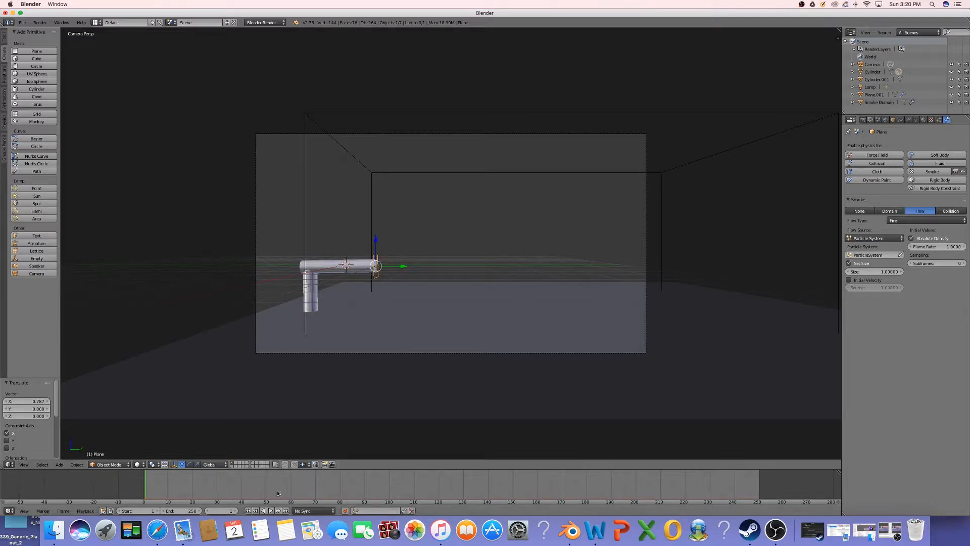
click(270, 510)
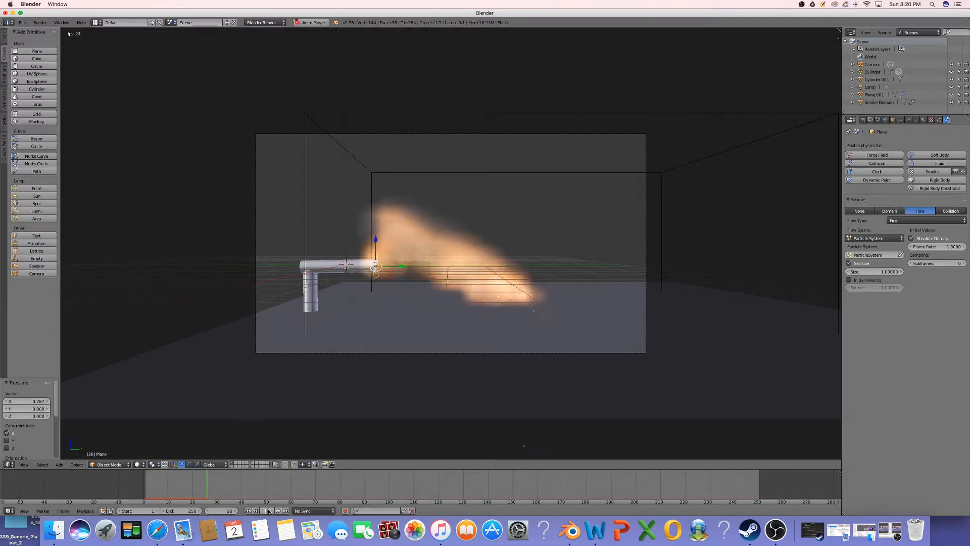
click(268, 511)
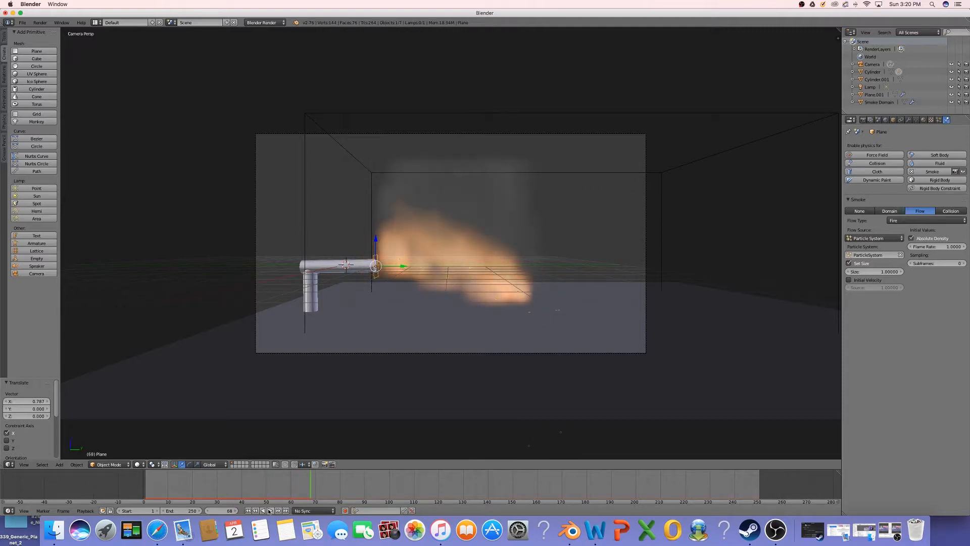
Step: Set the emitter plane's smoke flow size to 0.574, preview the flame animation from the start and return to the first frame
click(248, 510)
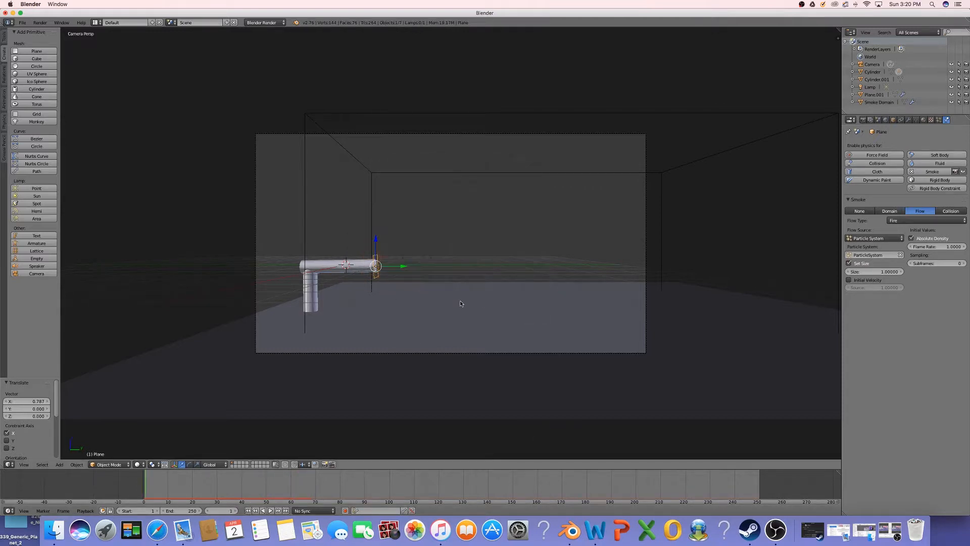
click(878, 269)
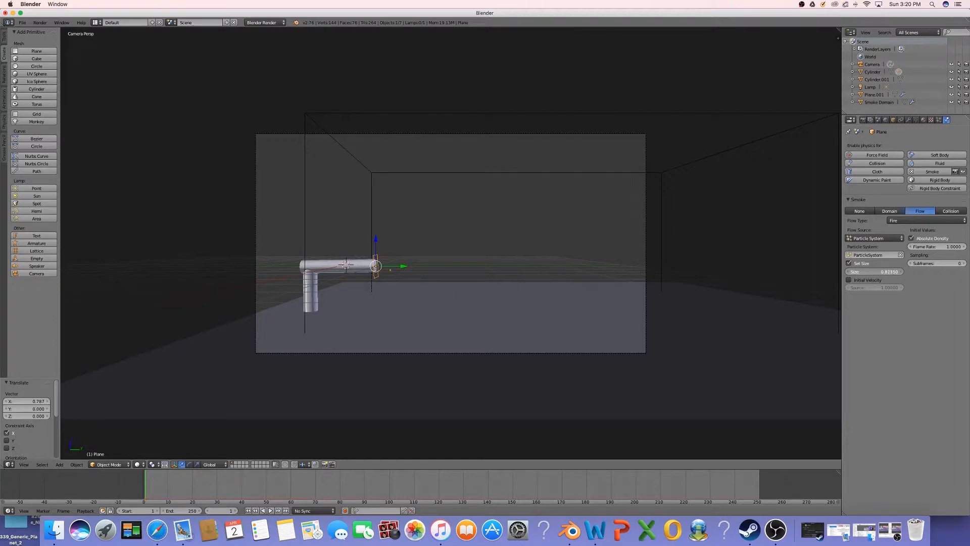
drag(868, 271, 873, 271)
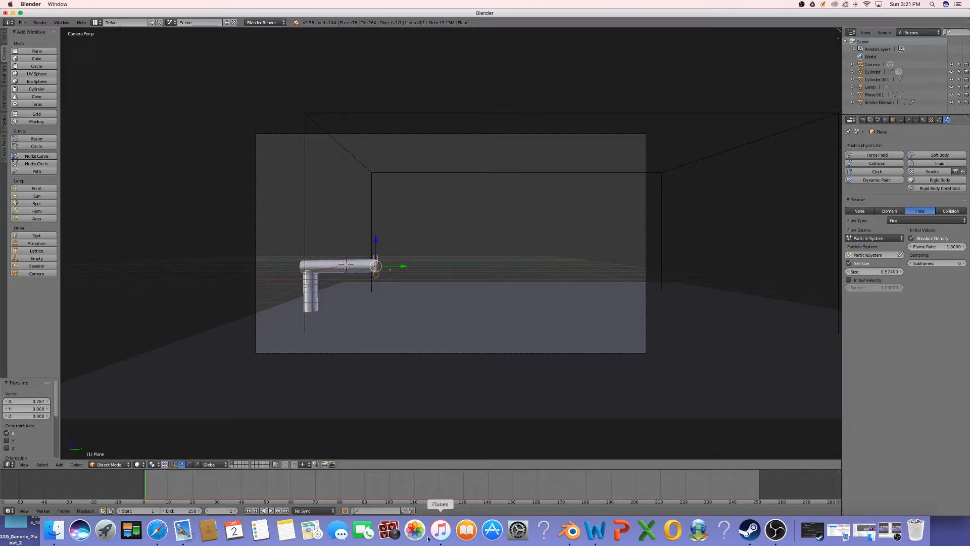
click(270, 510)
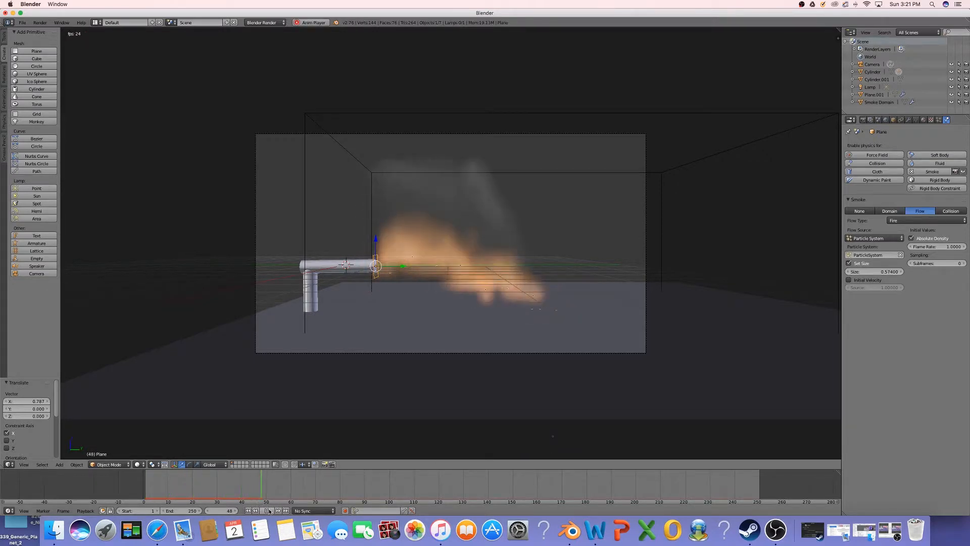
click(270, 510)
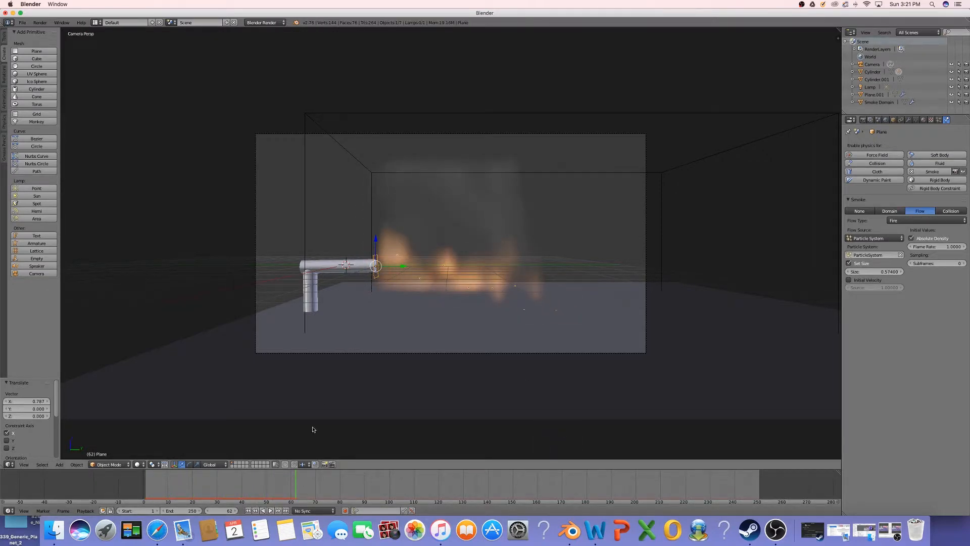
click(248, 510)
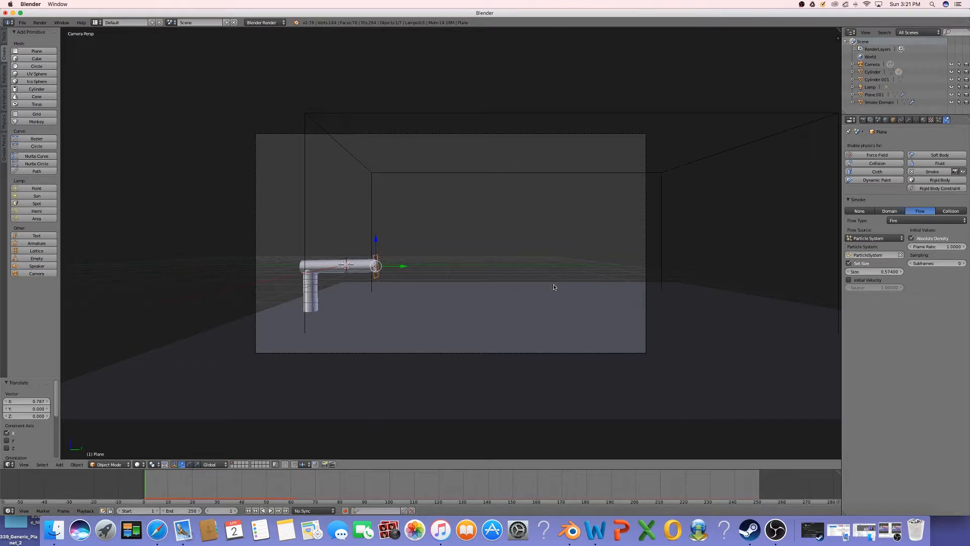
Step: Select the Smoke Domain and play the flame animation through the camera
click(883, 103)
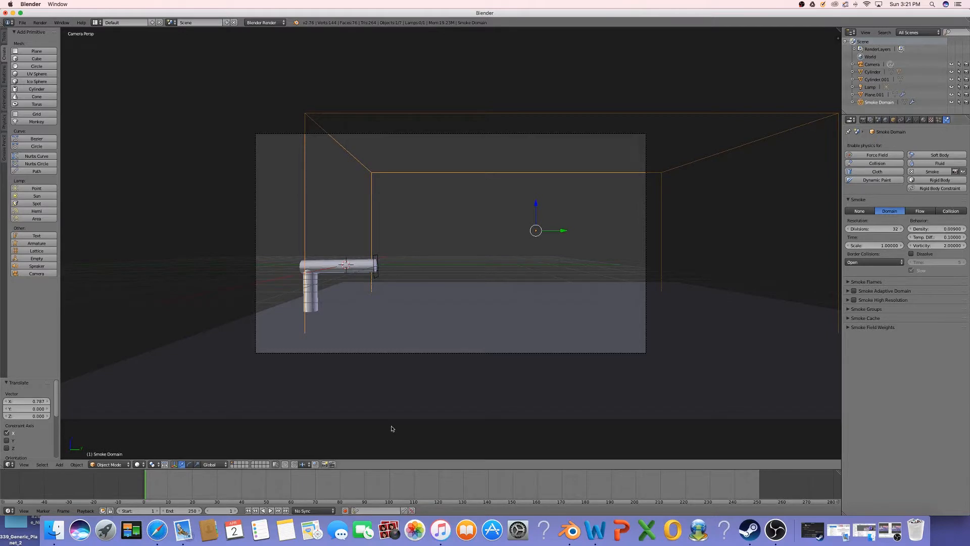
click(270, 510)
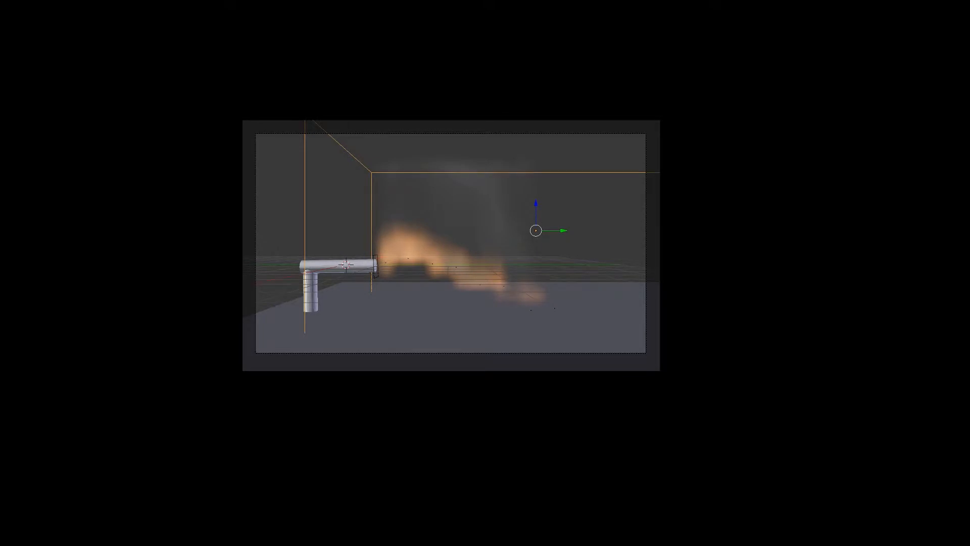
key(shift+z)
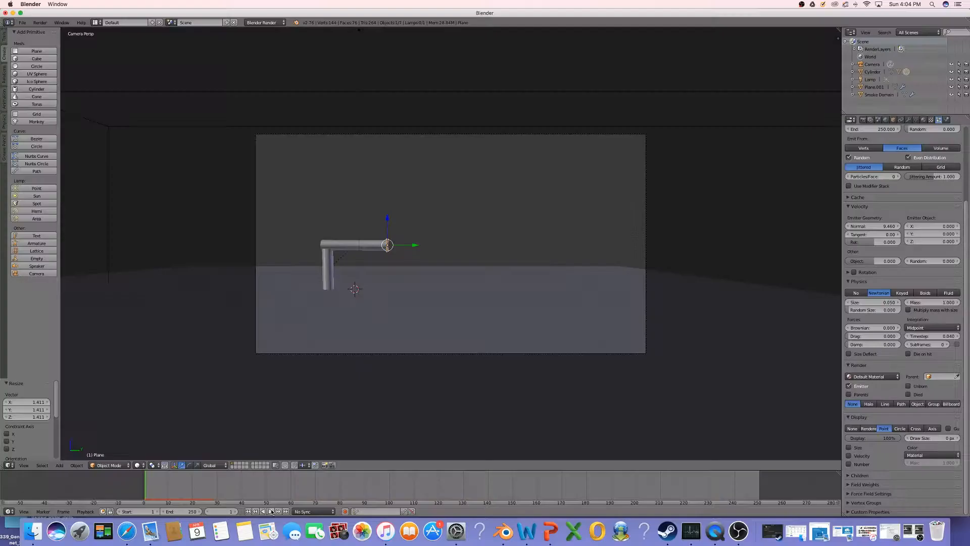
Step: Preview the fire animation from the first frame, then review the emitter plane's particle and smoke flow settings
click(272, 512)
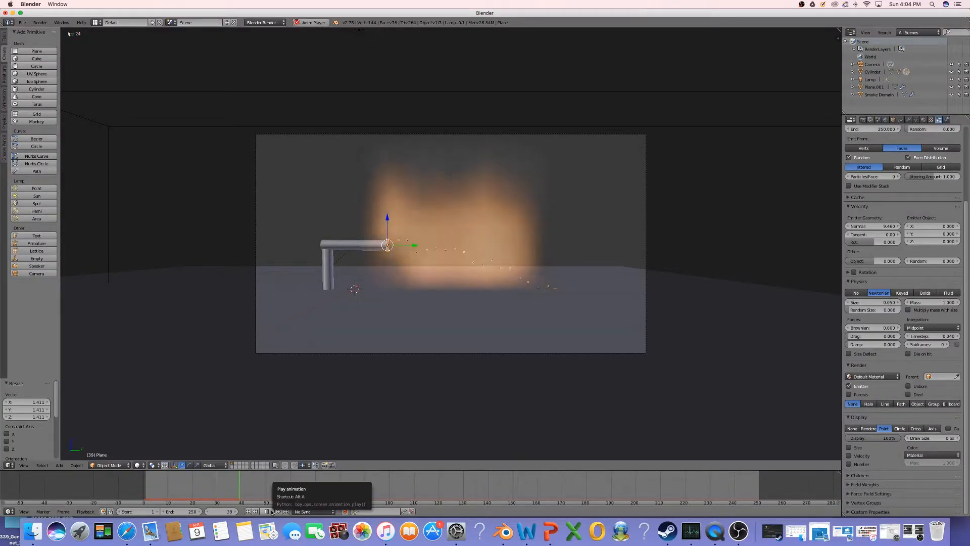
click(270, 511)
click(249, 511)
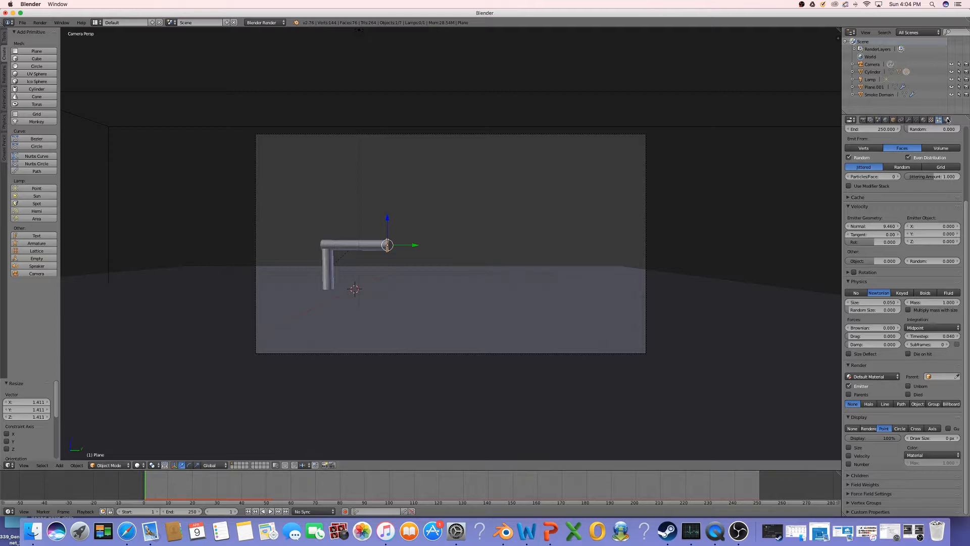
scroll(950, 159, up, 5)
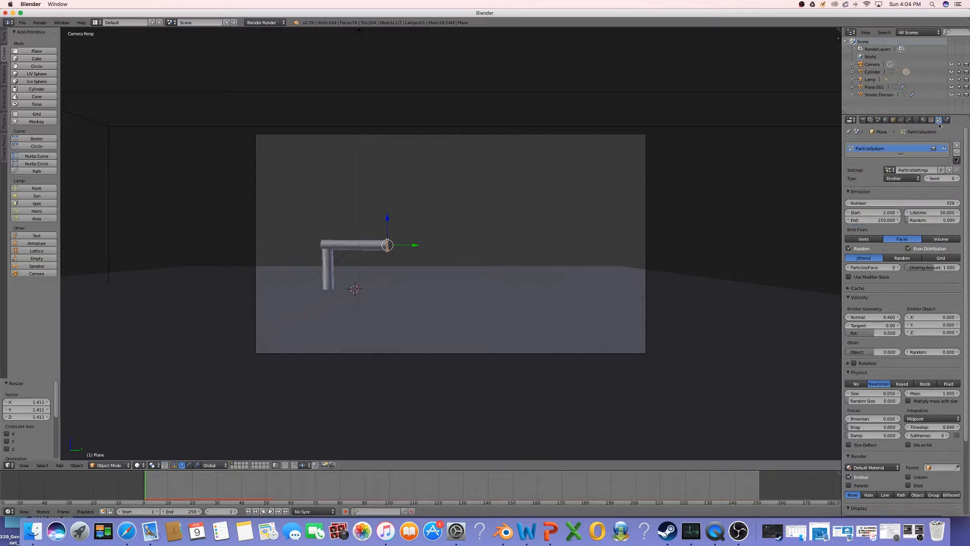
click(948, 120)
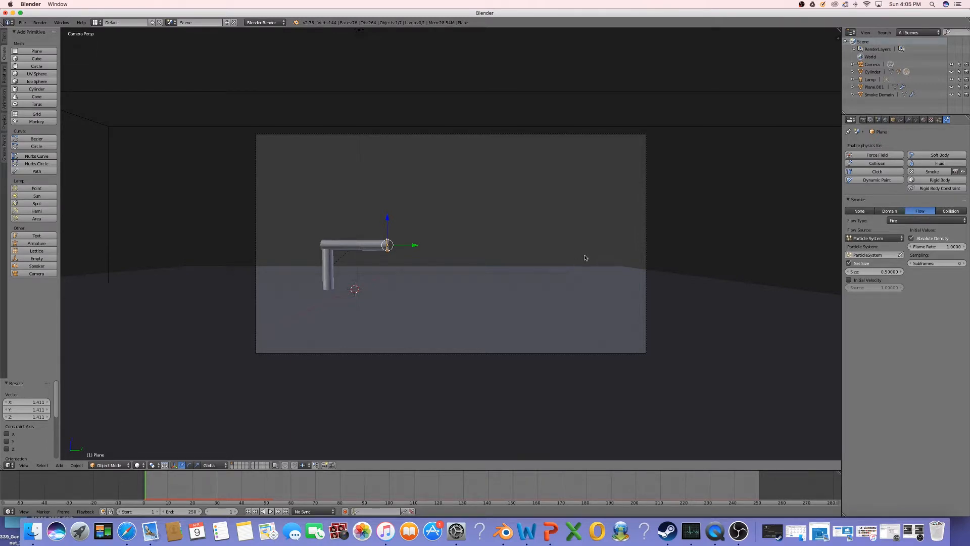
scroll(629, 246, down, 1)
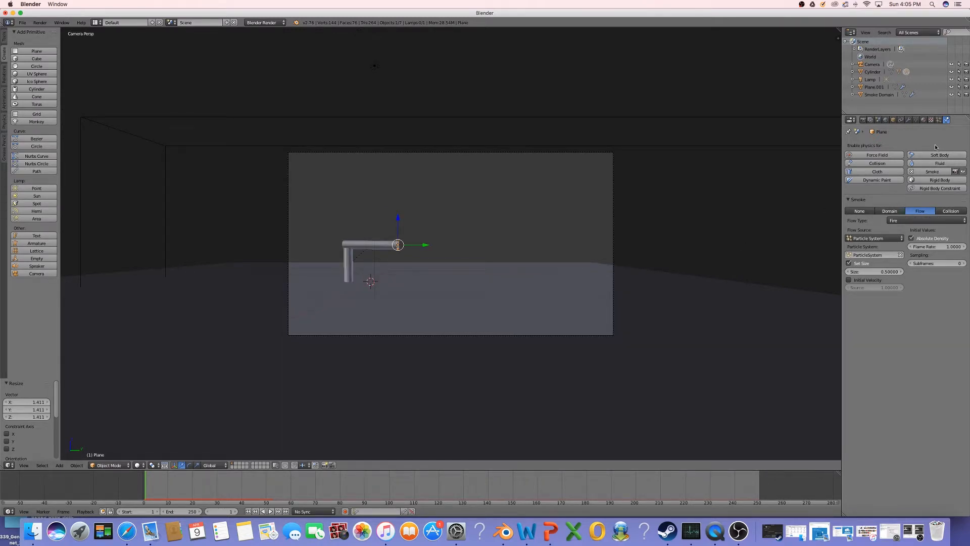
scroll(425, 223, up, 1)
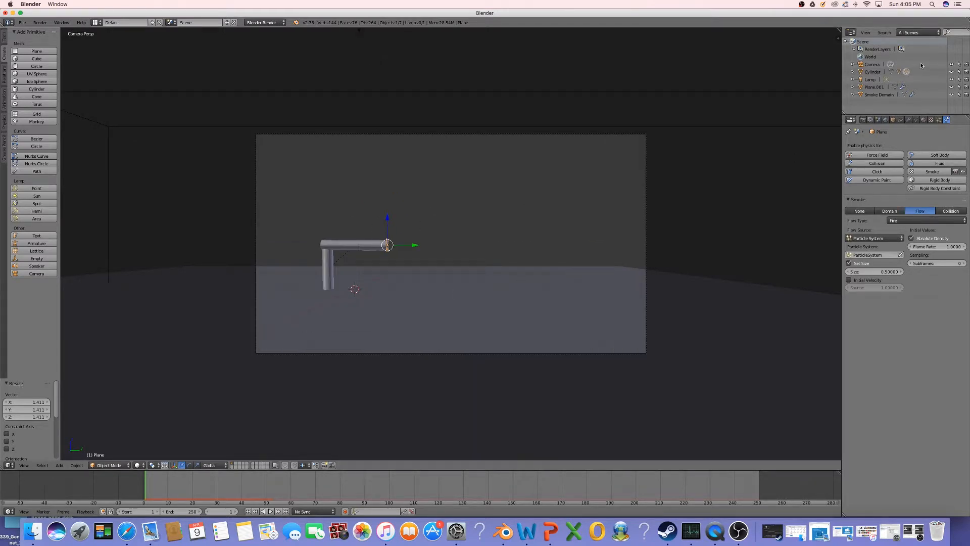
Step: Insert a rotation keyframe for the horizontal pipe cylinder at frame 1
click(872, 72)
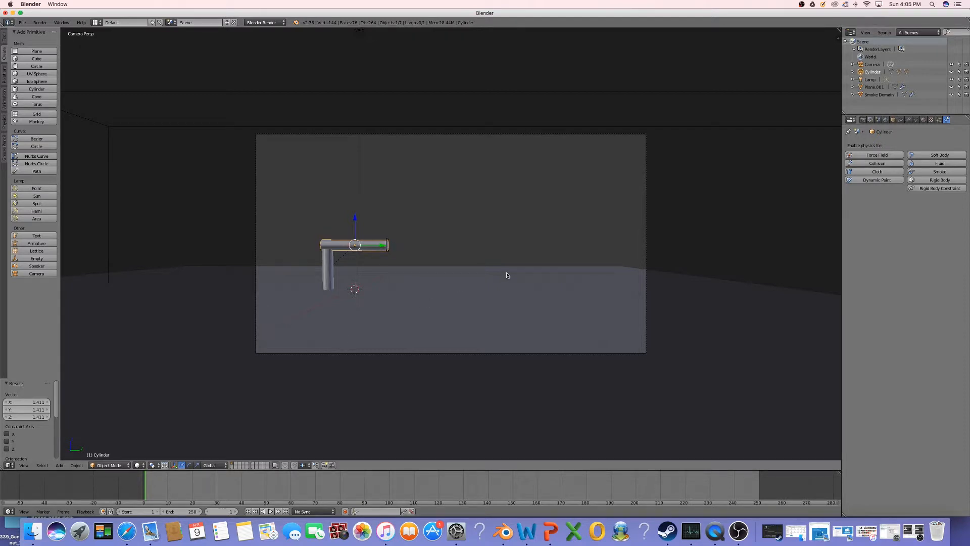
key(i)
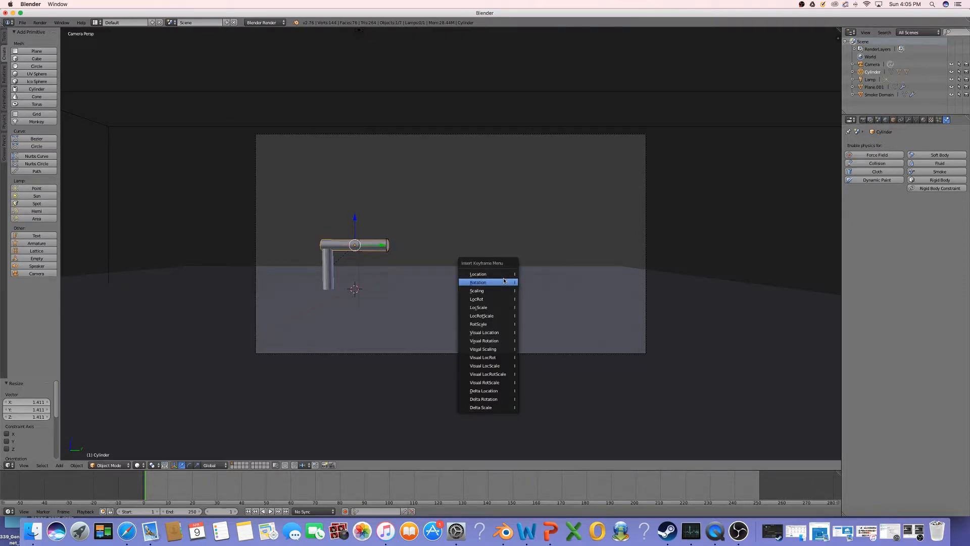
click(503, 282)
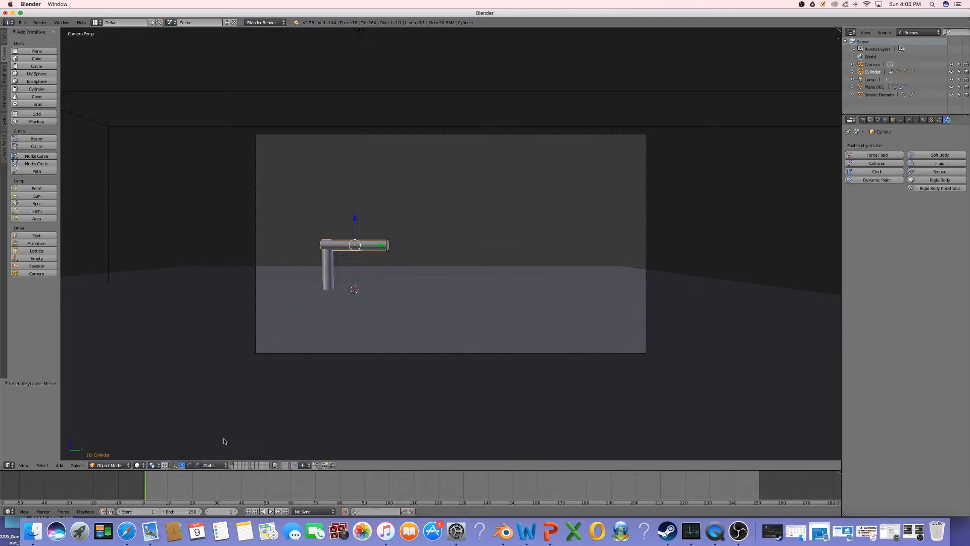
drag(342, 497, 390, 496)
key(ctrl+z)
key(ctrl+z)
key(ctrl+z)
Step: At frame 100, rotate the horizontal pipe cylinder by about -24.9° so its open end tilts up, and insert a rotation keyframe
drag(410, 488, 389, 488)
key(r)
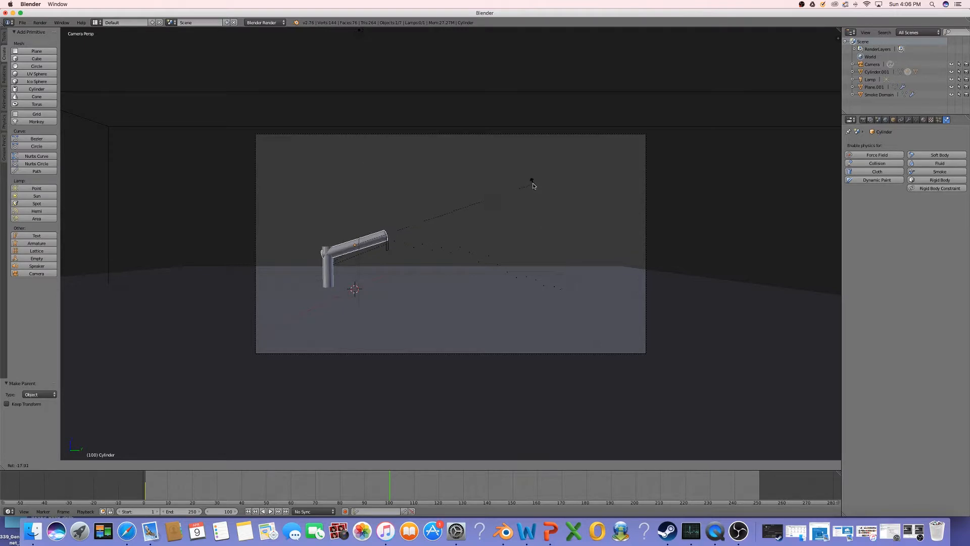
click(530, 164)
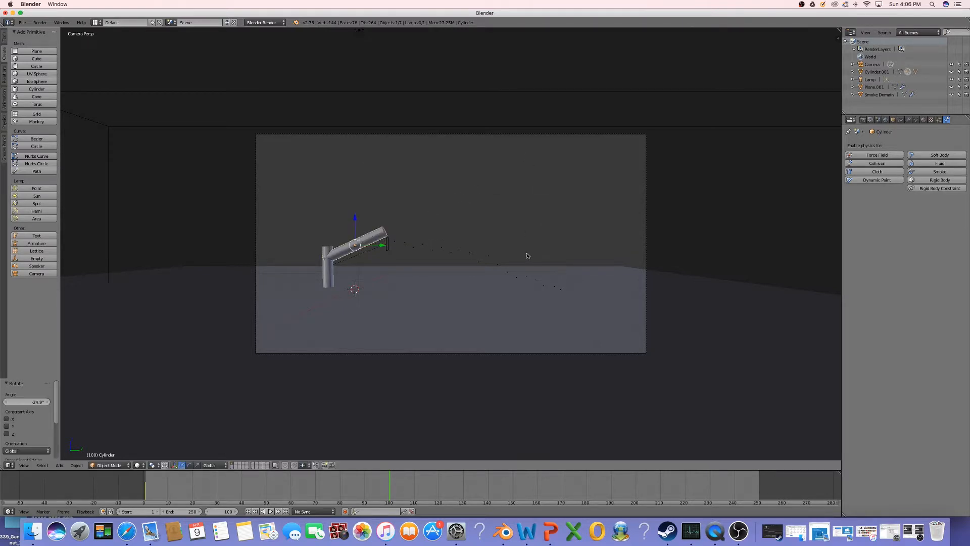
key(i)
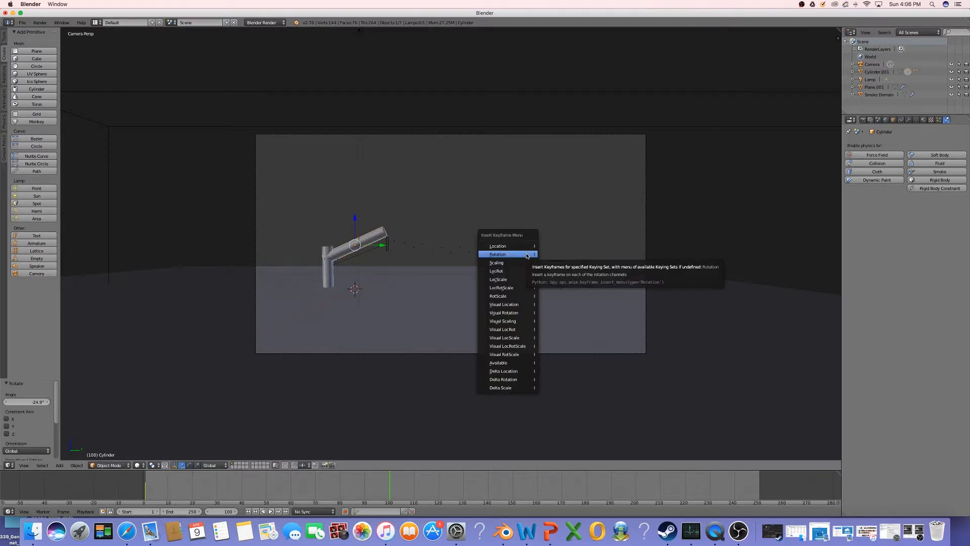
click(527, 254)
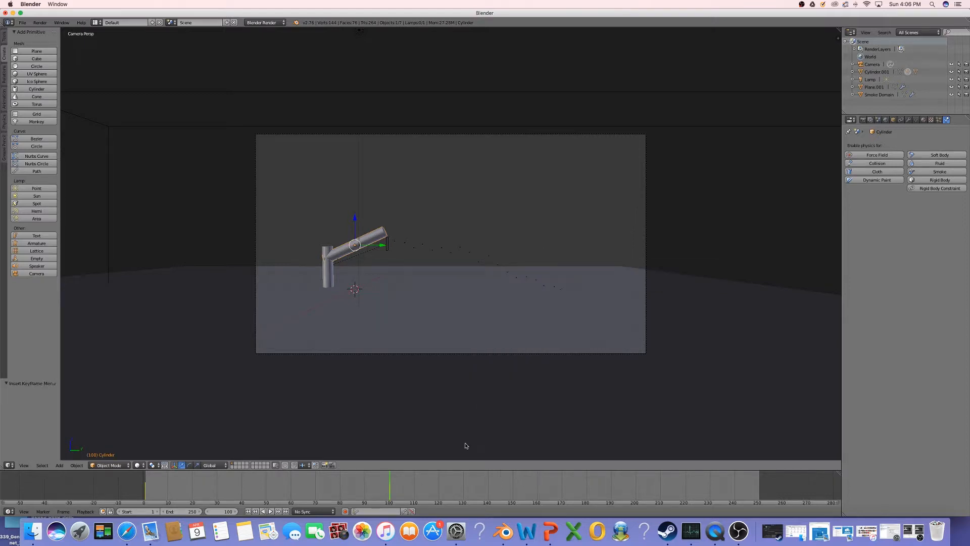
Step: At frame 200, rotate the pipe cylinder by about 52.1° so its open end tilts down, and insert a rotation keyframe
key(alt+a)
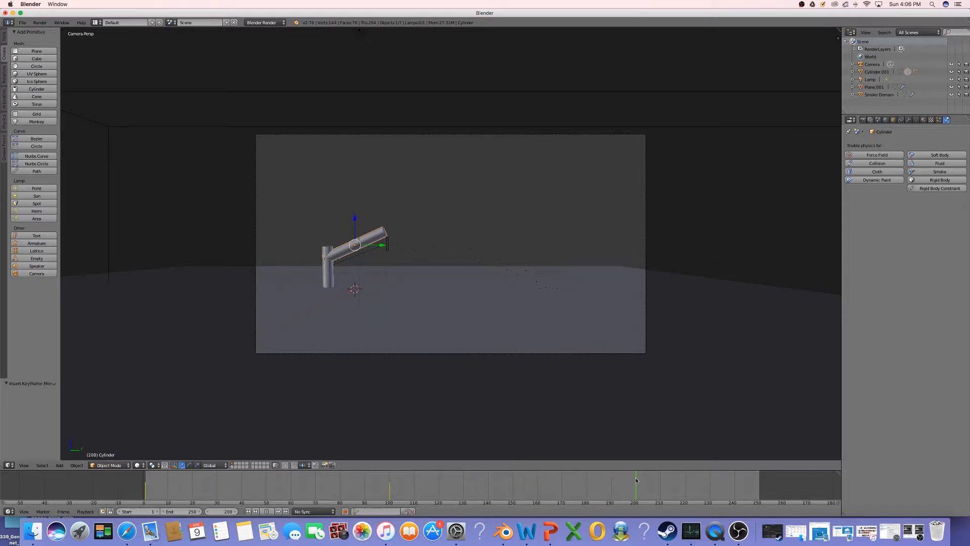
key(alt+a)
scroll(491, 253, down, 1)
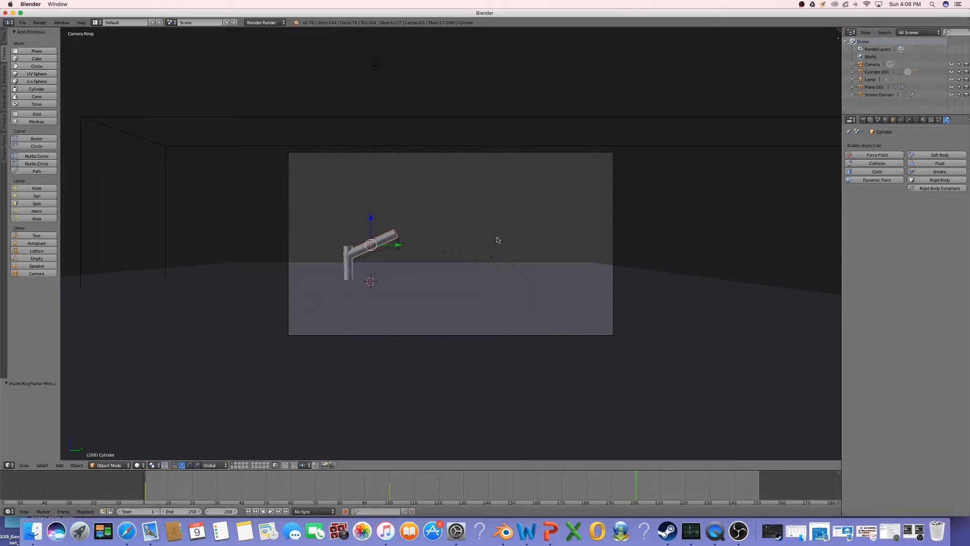
key(r)
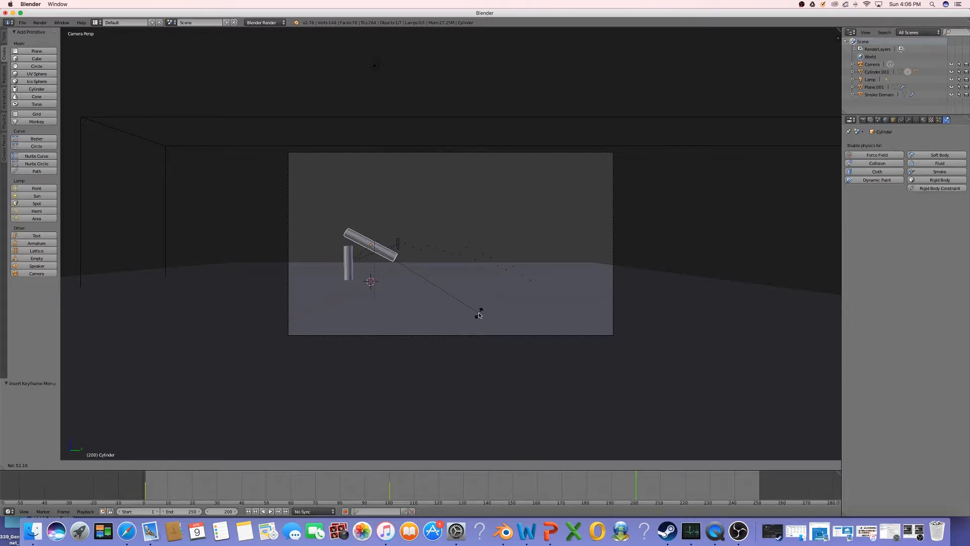
click(479, 314)
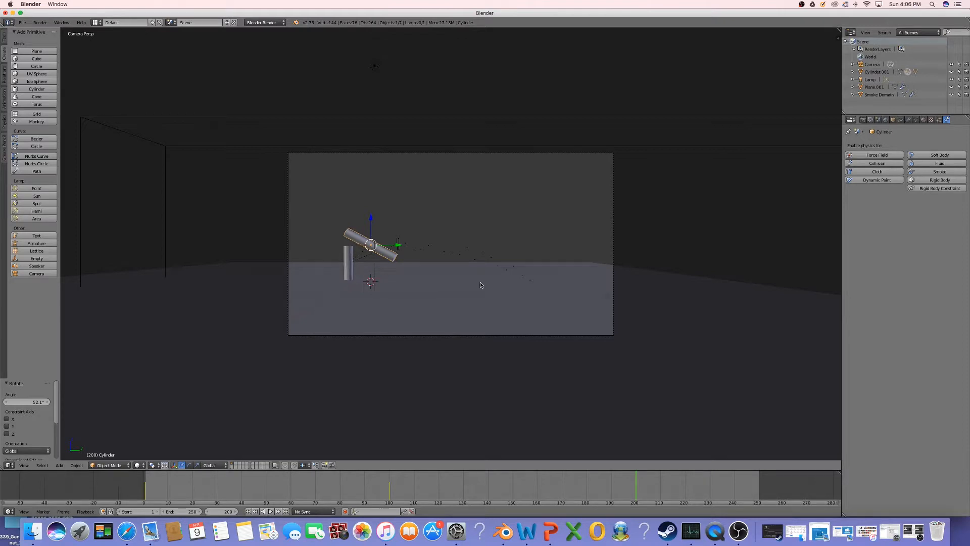
key(i)
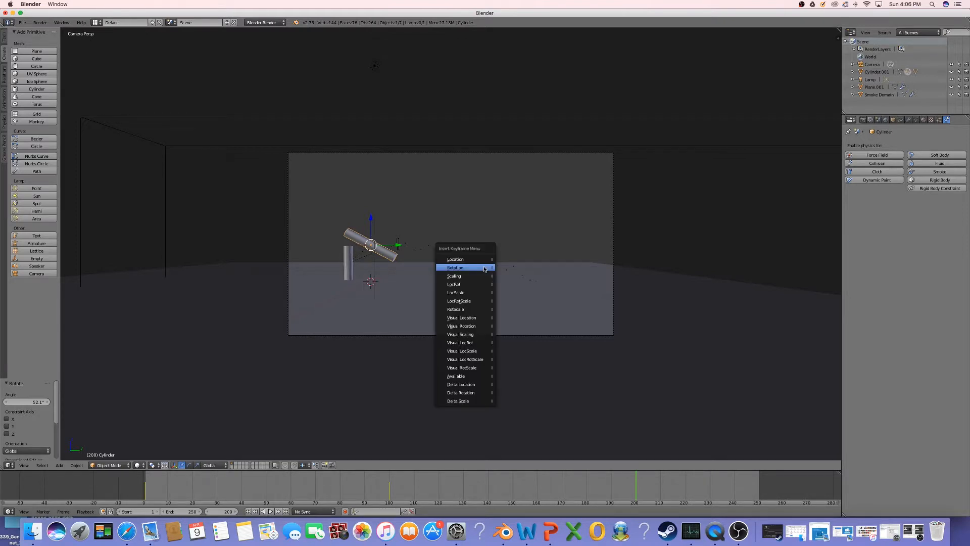
click(484, 269)
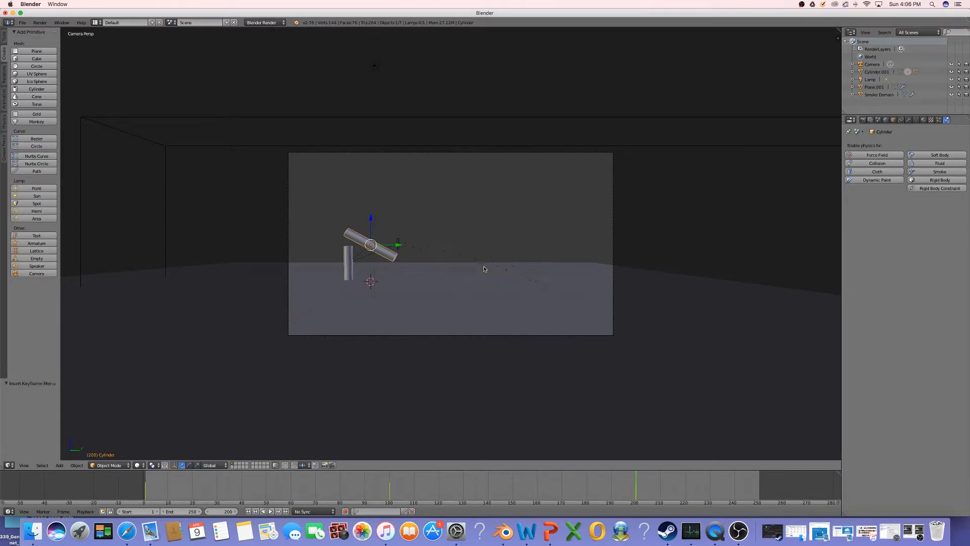
Step: At frame 250, rotate the pipe cylinder by about -28.76° back to roughly horizontal and insert a rotation keyframe
drag(728, 485, 759, 485)
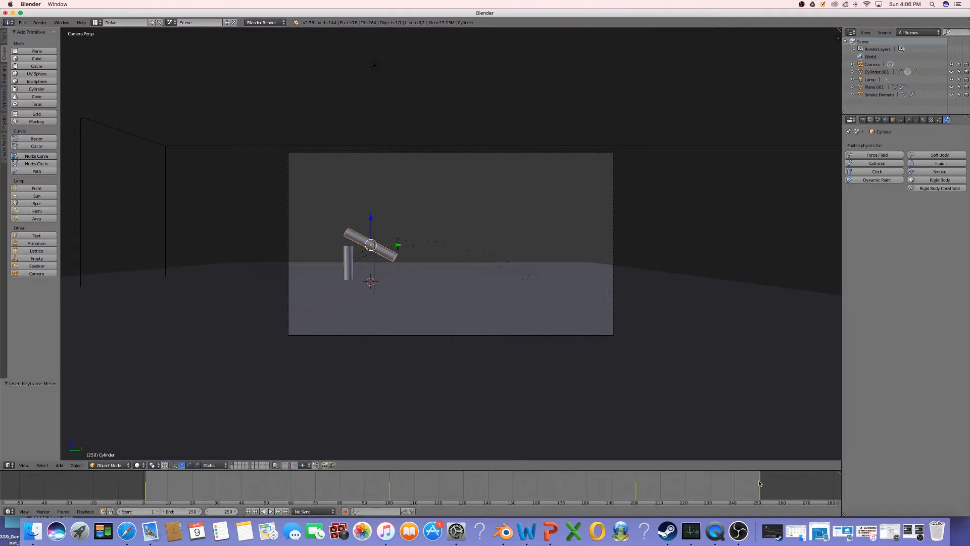
key(r)
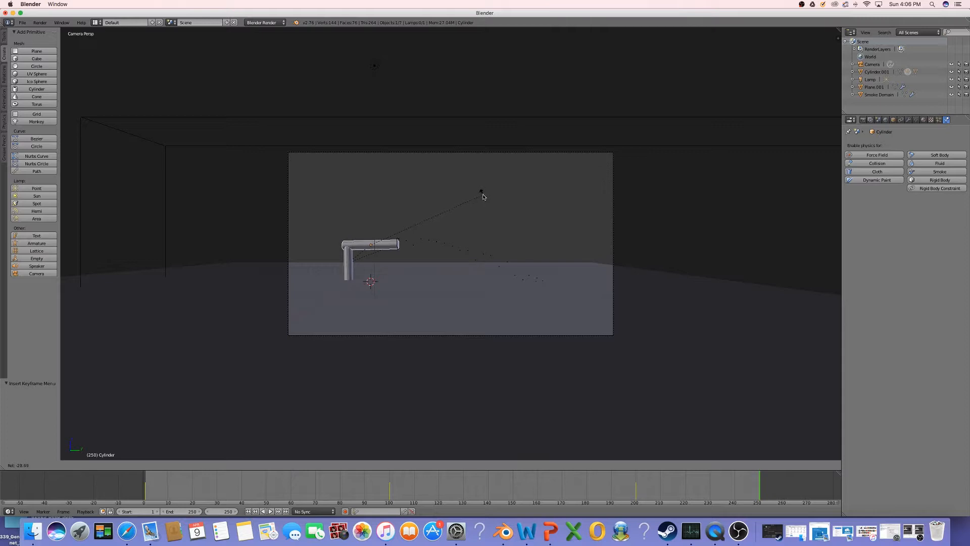
click(482, 197)
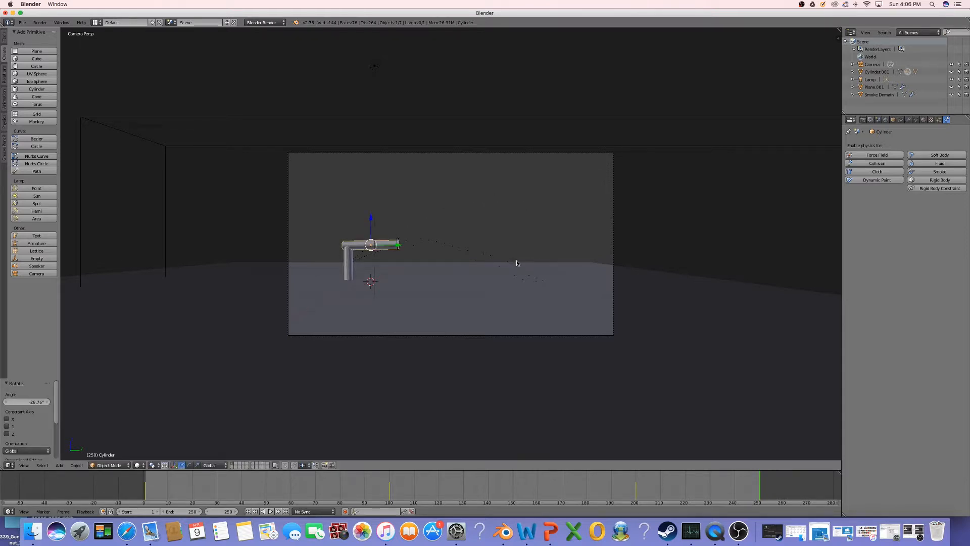
key(i)
click(516, 259)
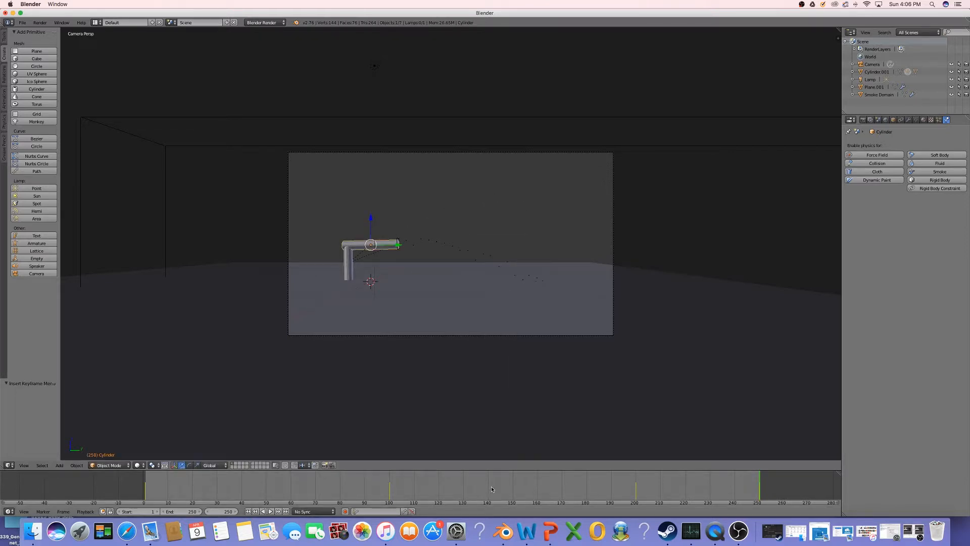
Step: Review the pipe's rotation animation, return to frame 1 and select the emitter plane
key(alt+a)
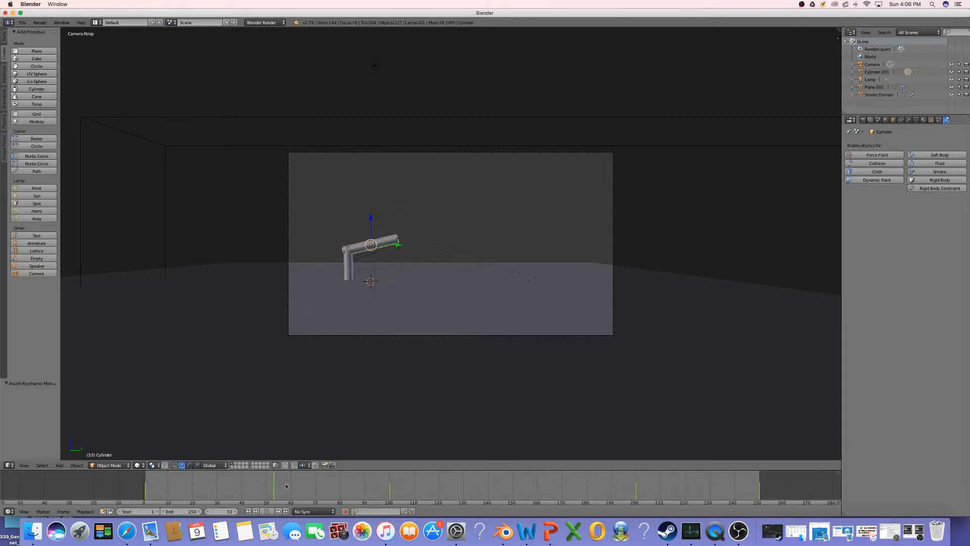
drag(286, 486, 145, 487)
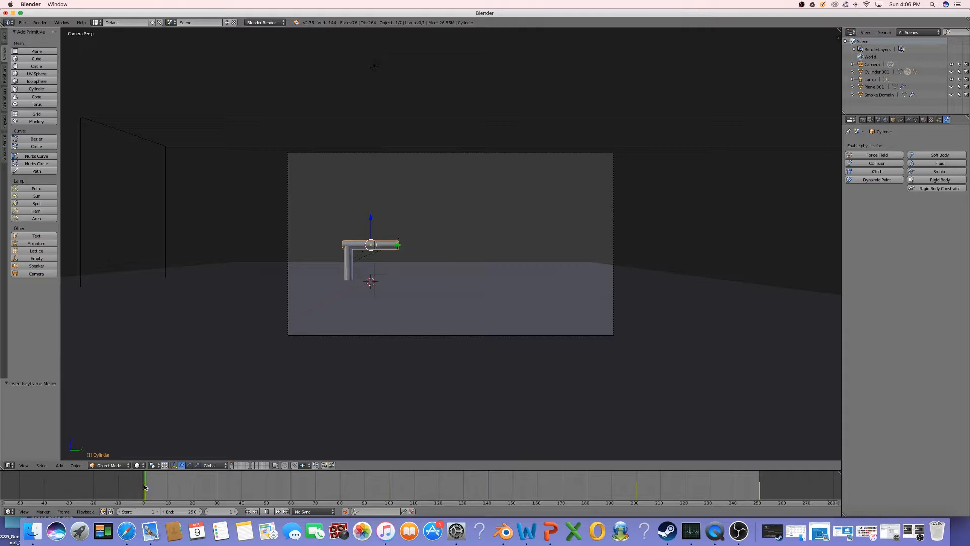
click(915, 72)
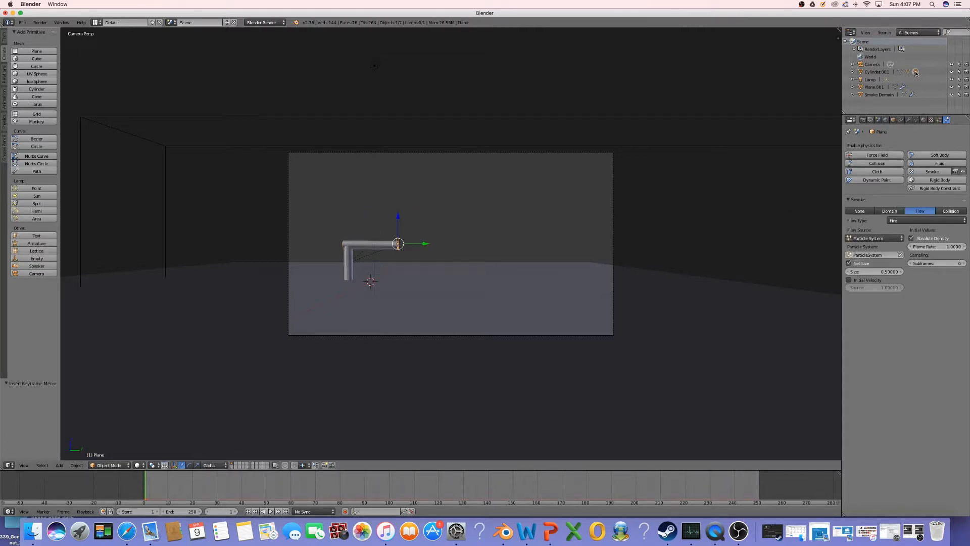
Step: Parent the emitter plane at the pipe's open end to the horizontal pipe cylinder with the Object parent type
click(907, 72)
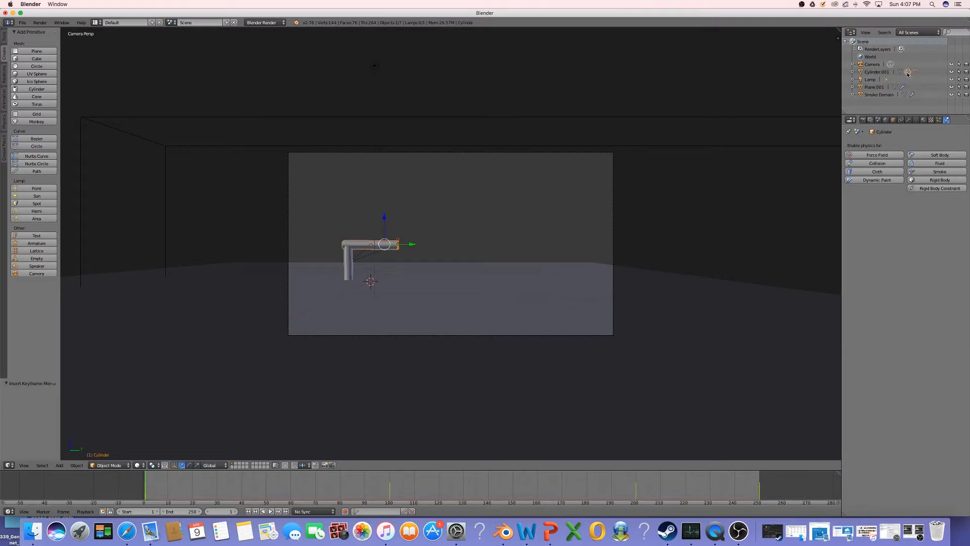
key(ctrl+p)
click(592, 195)
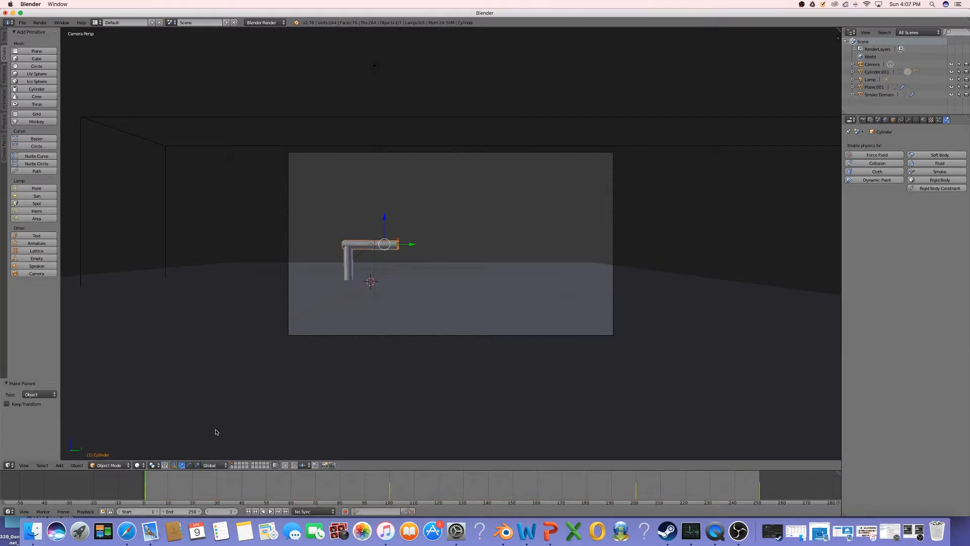
Step: Play the animation to check that the fire stream follows the rotating pipe, and return to frame 1
key(space)
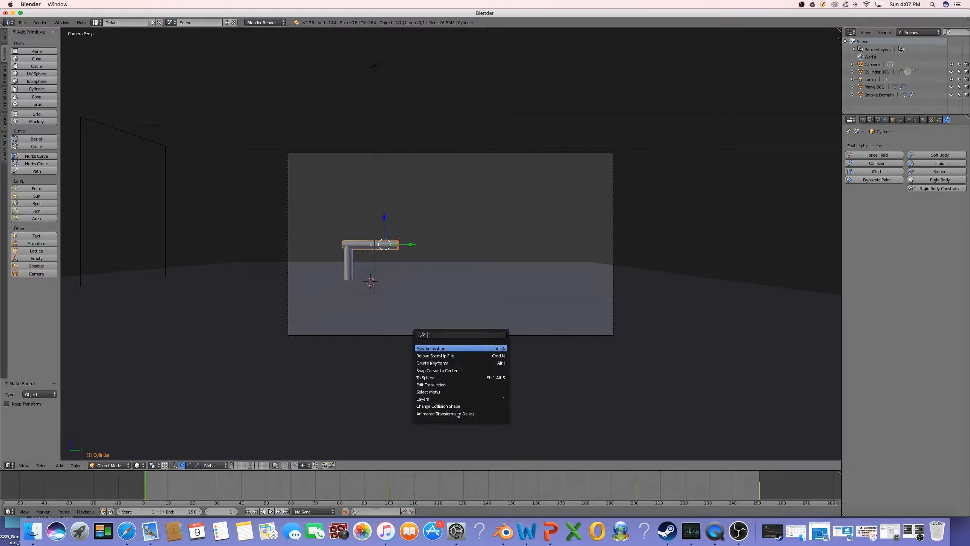
click(439, 349)
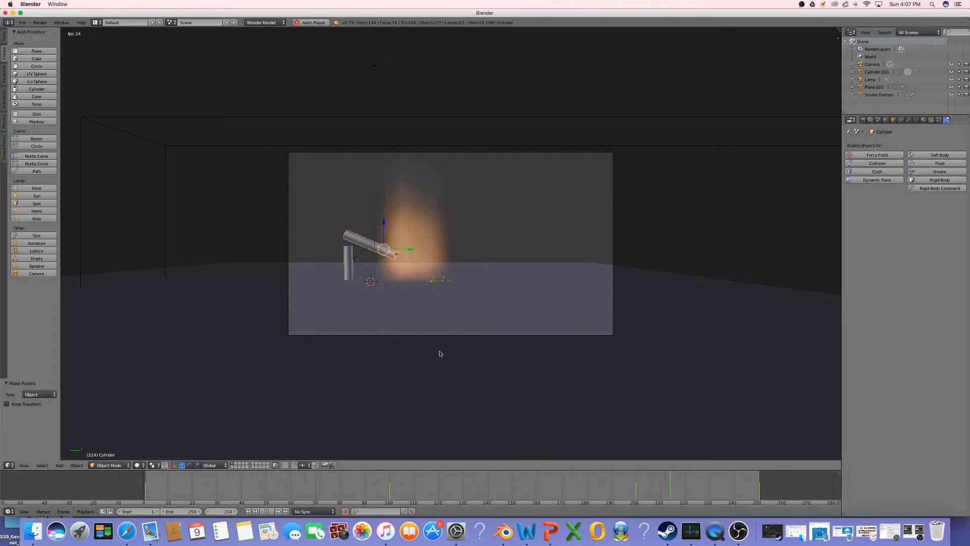
key(space)
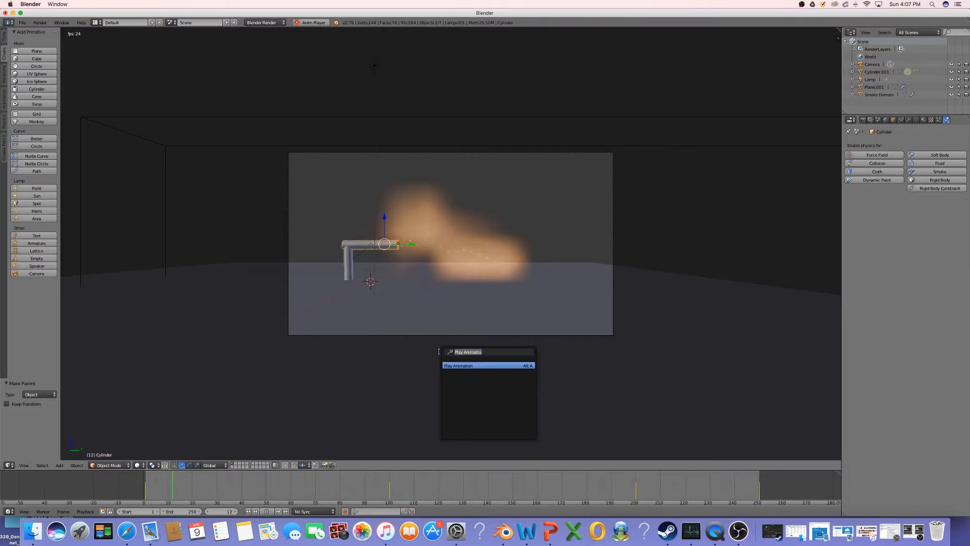
click(266, 512)
click(266, 511)
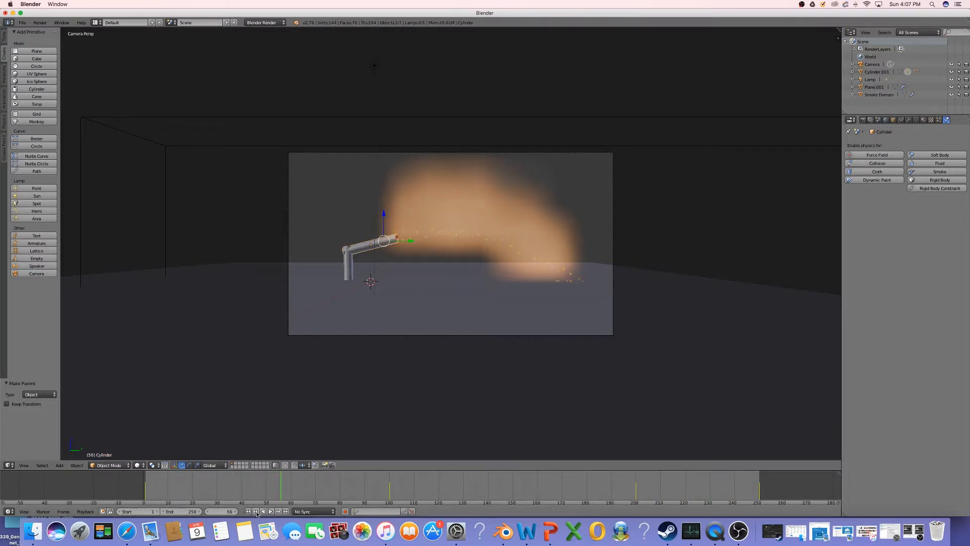
click(250, 511)
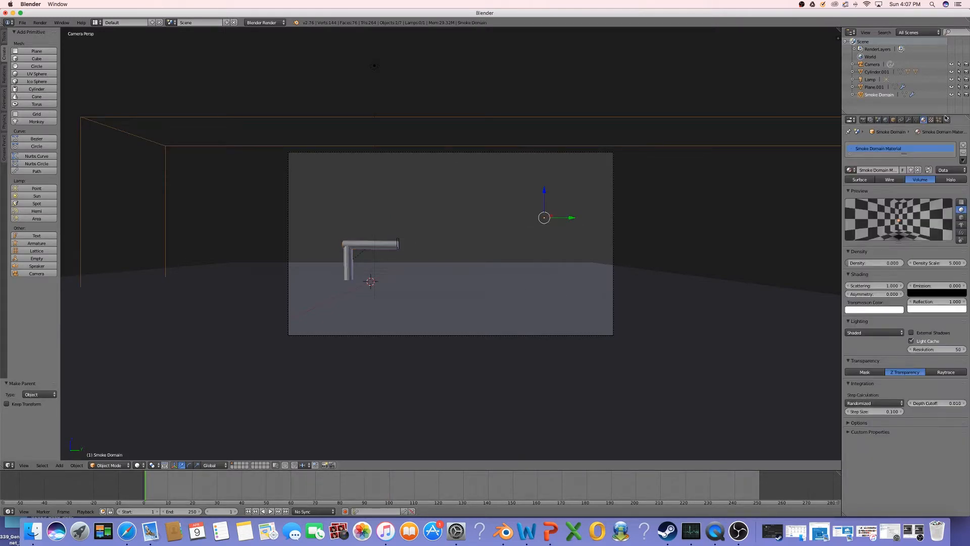
Step: Set the smoke domain's resolution divisions to 64 in its smoke physics
click(946, 120)
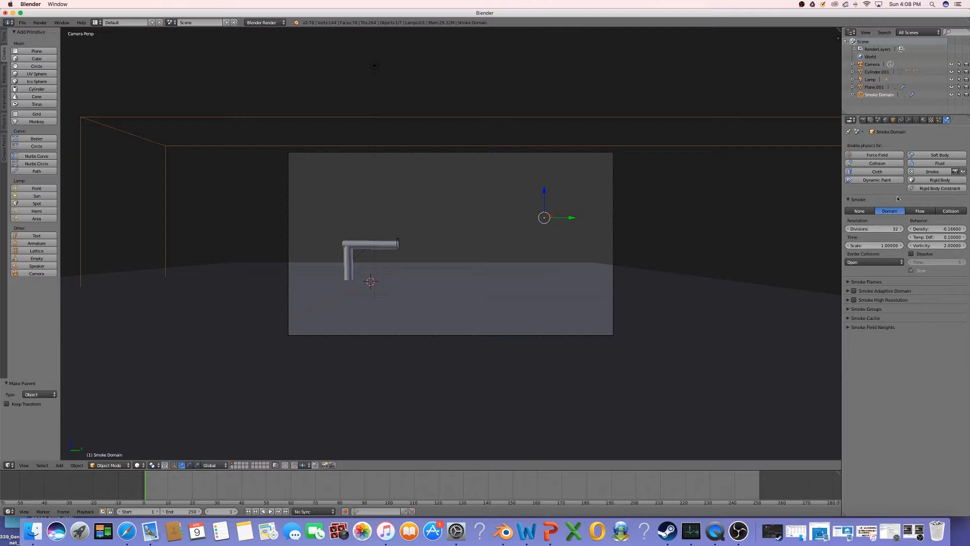
click(874, 228)
text(64)
key(Return)
click(847, 281)
click(848, 281)
Step: Enable Smoke High Resolution for the domain and set its divisions to 2
click(848, 300)
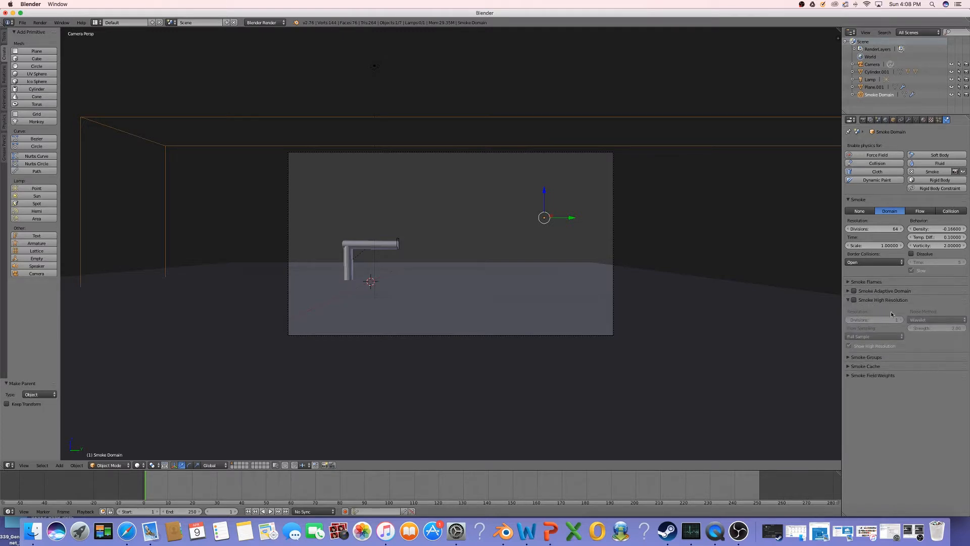
click(854, 300)
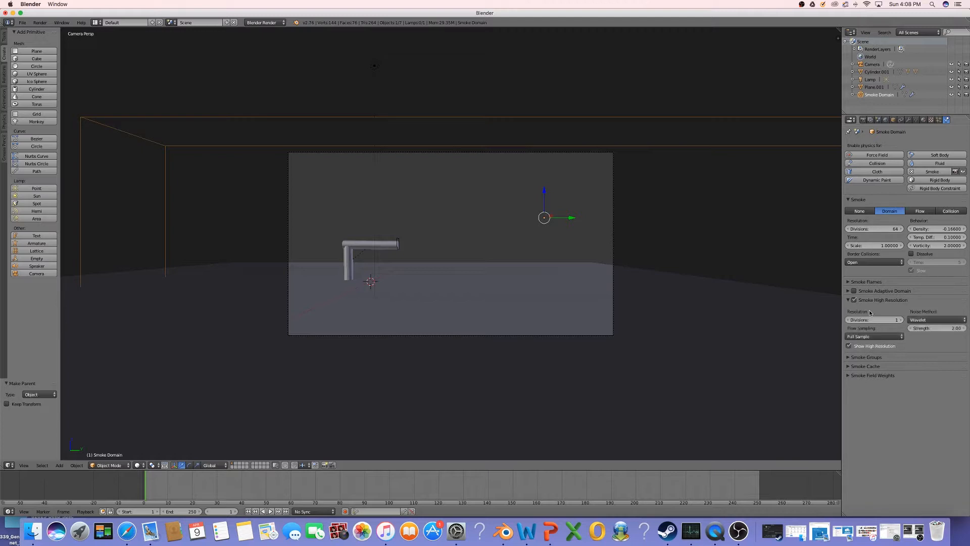
click(896, 320)
click(848, 366)
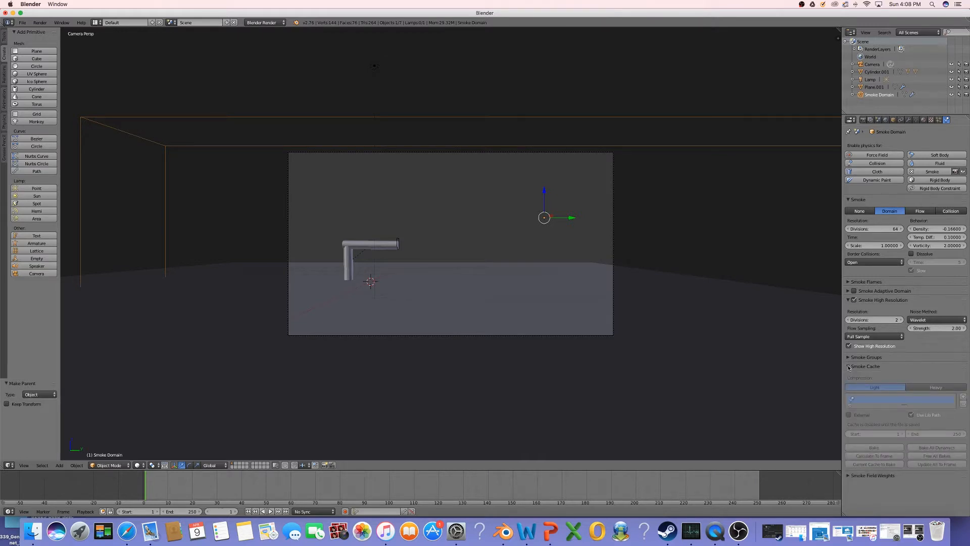
click(848, 366)
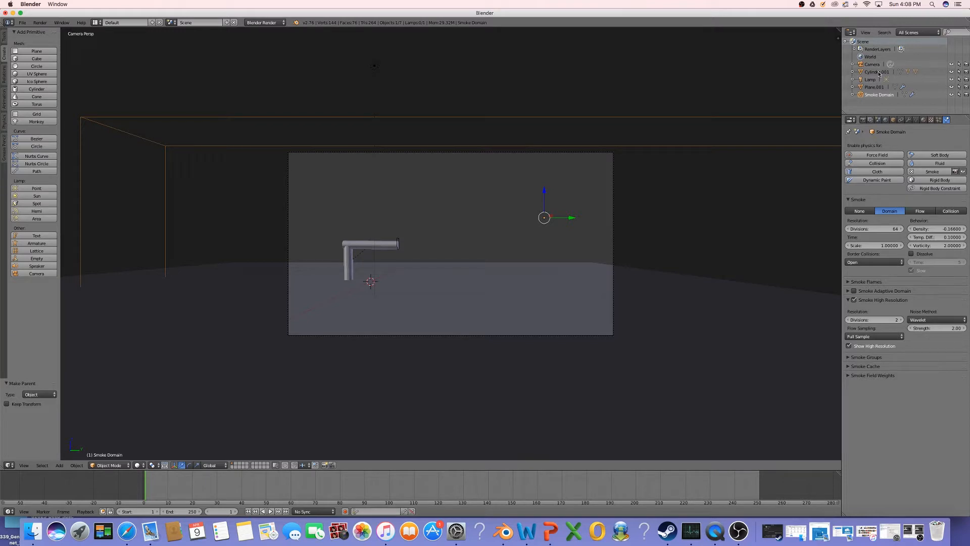
Step: Review the emitter plane's flow and the render settings, and play the higher-resolution fire simulation until frame 43
click(914, 72)
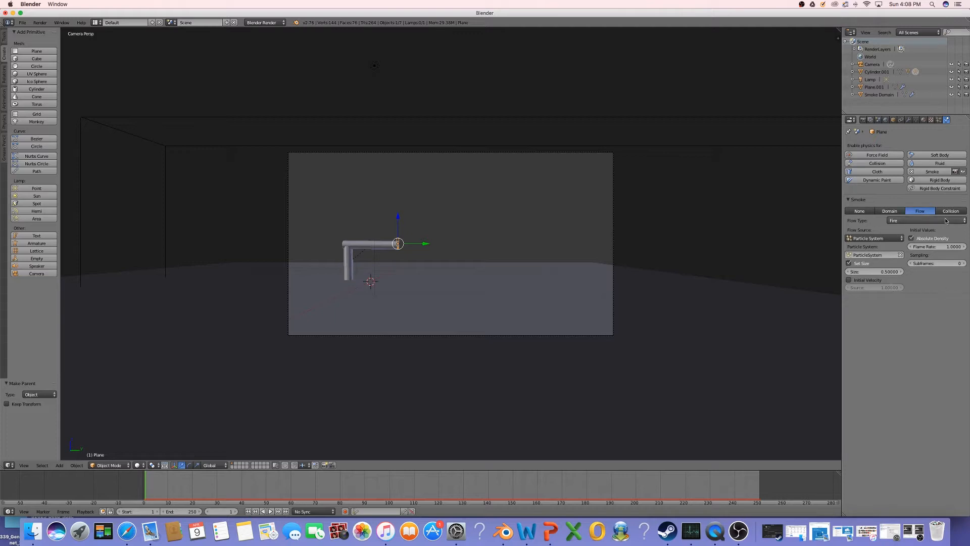
click(863, 121)
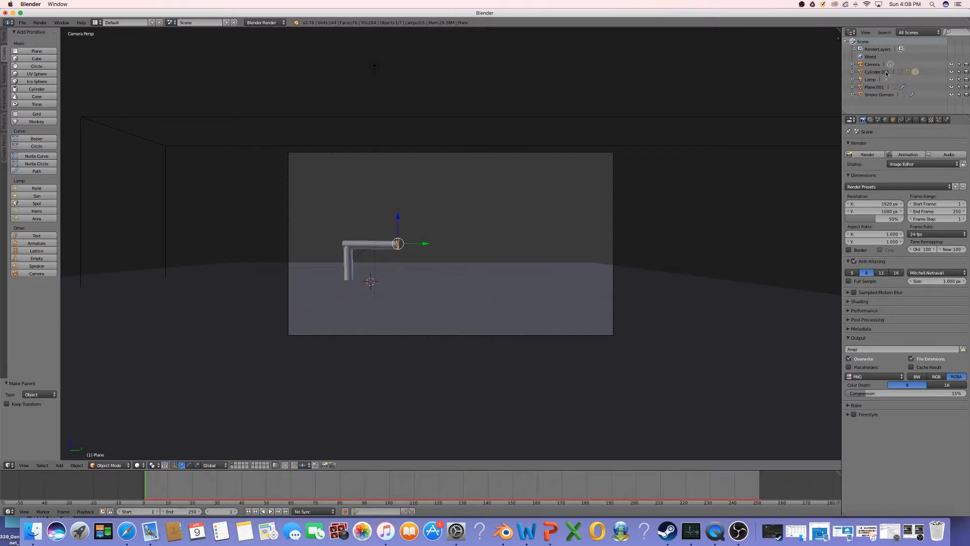
click(269, 512)
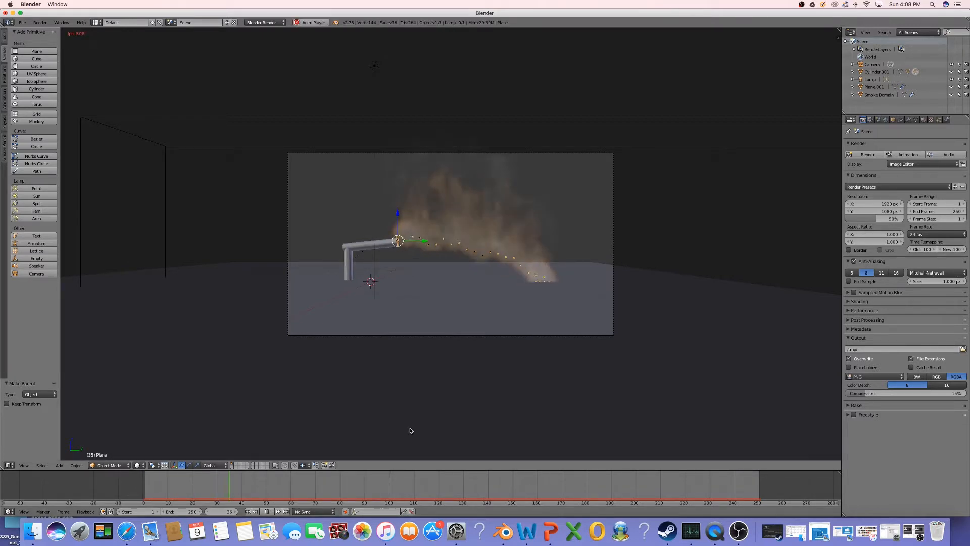
click(267, 512)
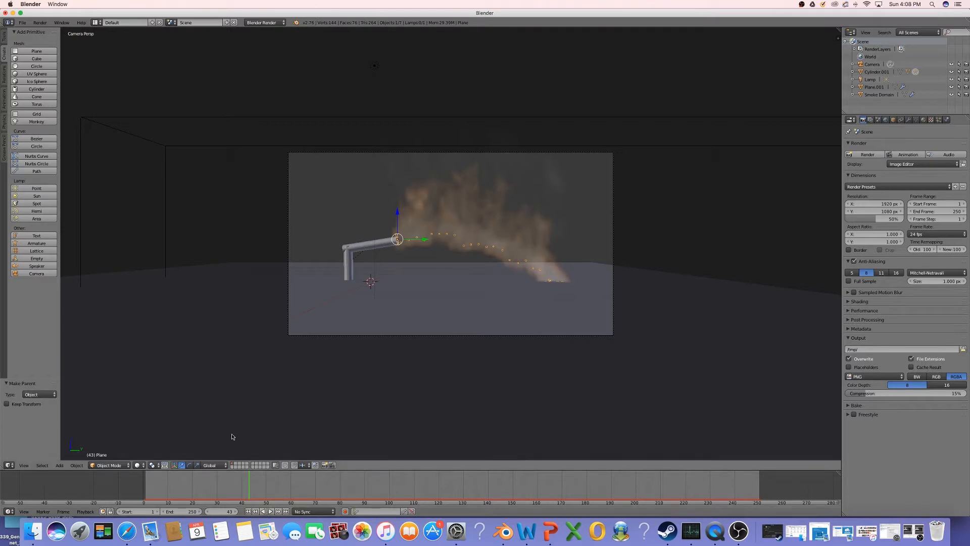
Step: Preview the fire at frame 43 in Rendered viewport shading and return to Solid shading
click(139, 466)
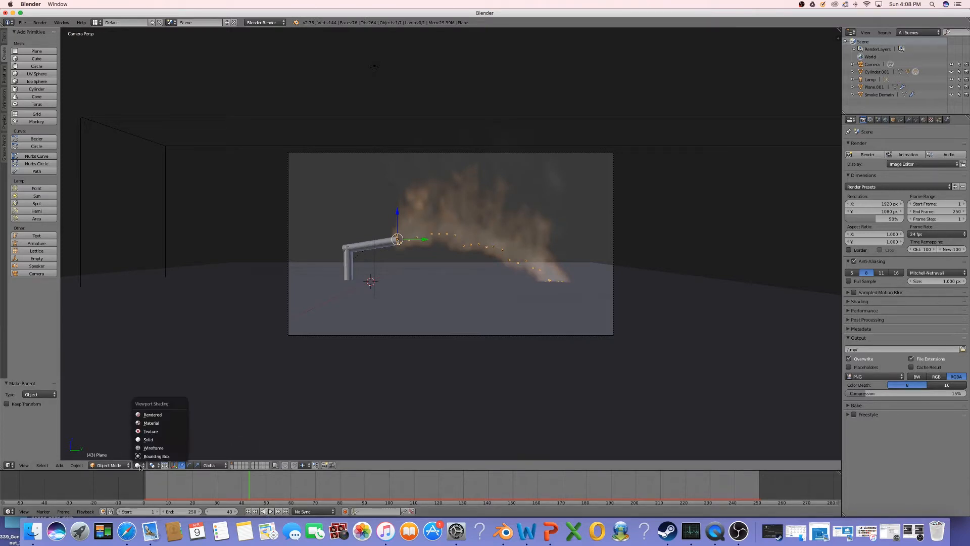
click(152, 415)
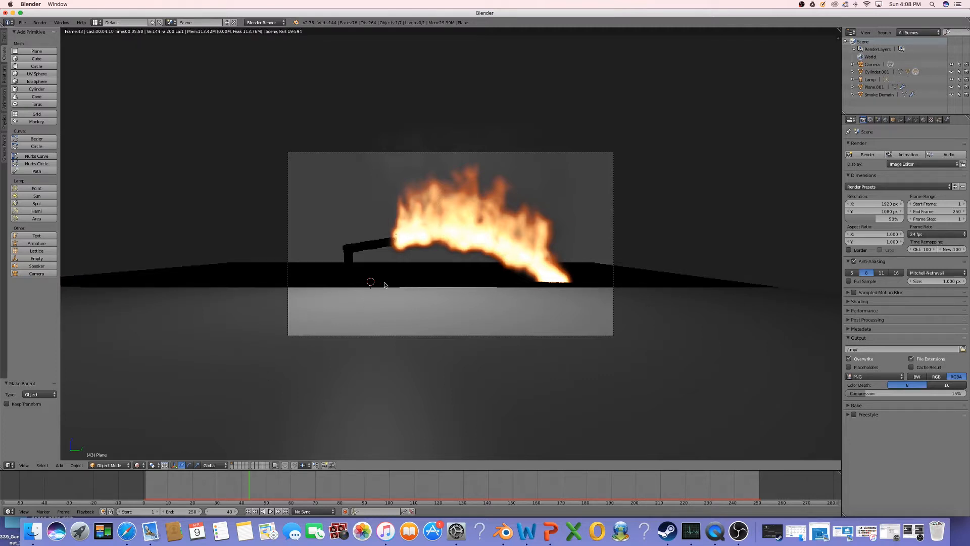
click(144, 464)
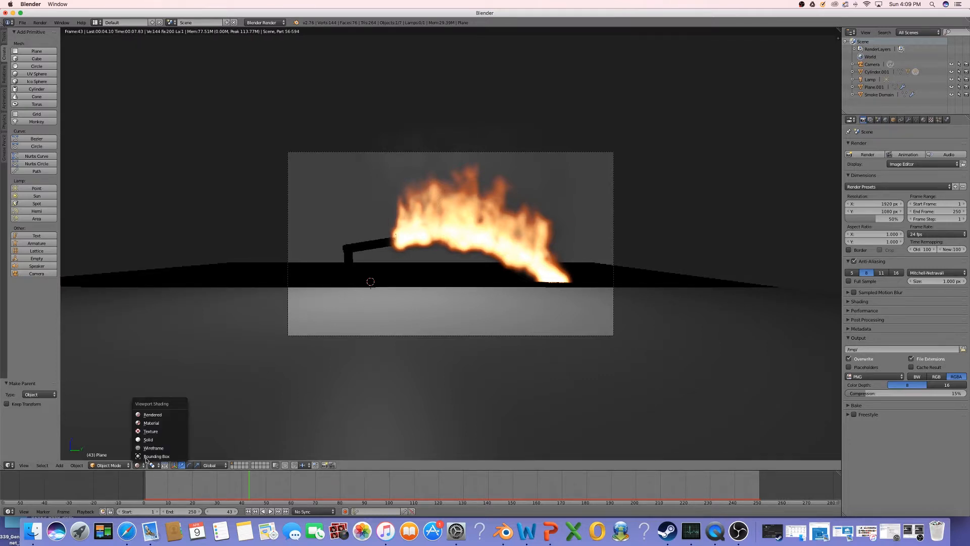
click(150, 442)
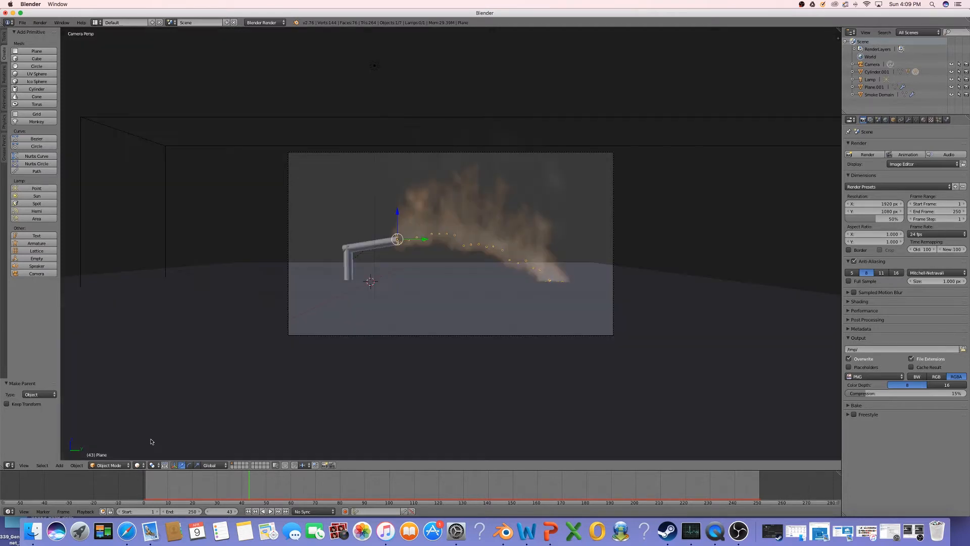
Step: Play more of the fire simulation from frame 43, stop it and go back to frame 1
click(270, 512)
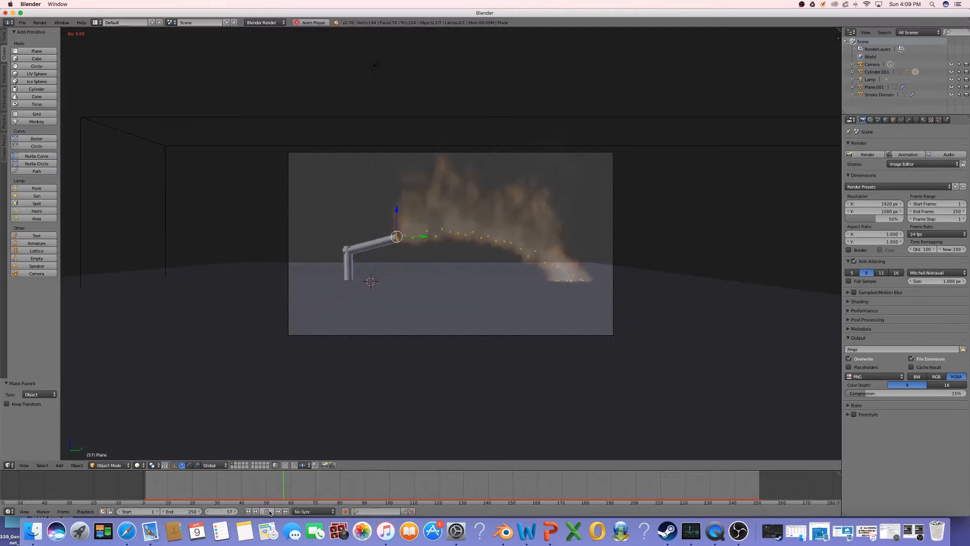
click(269, 512)
click(248, 511)
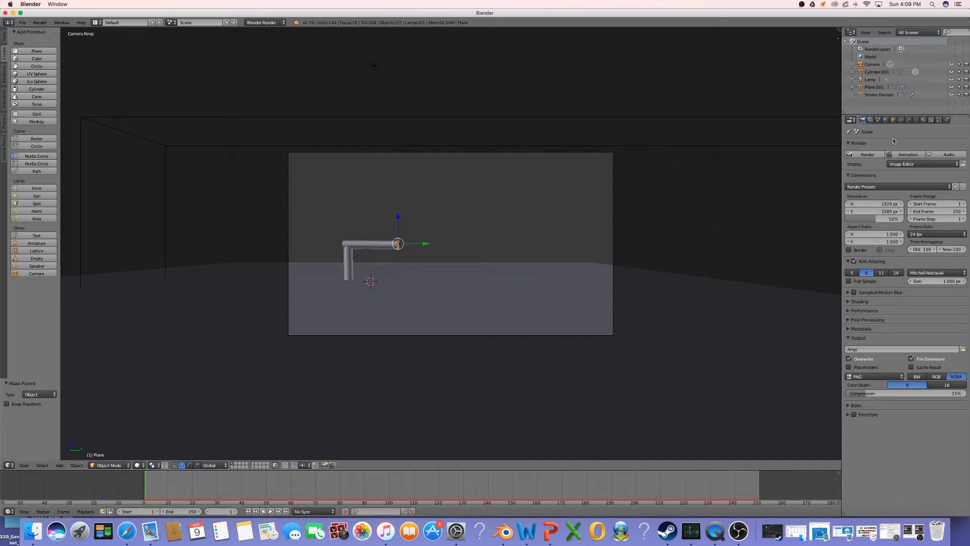
Step: Select the smoke domain and open its material settings
scroll(909, 122, right, 1)
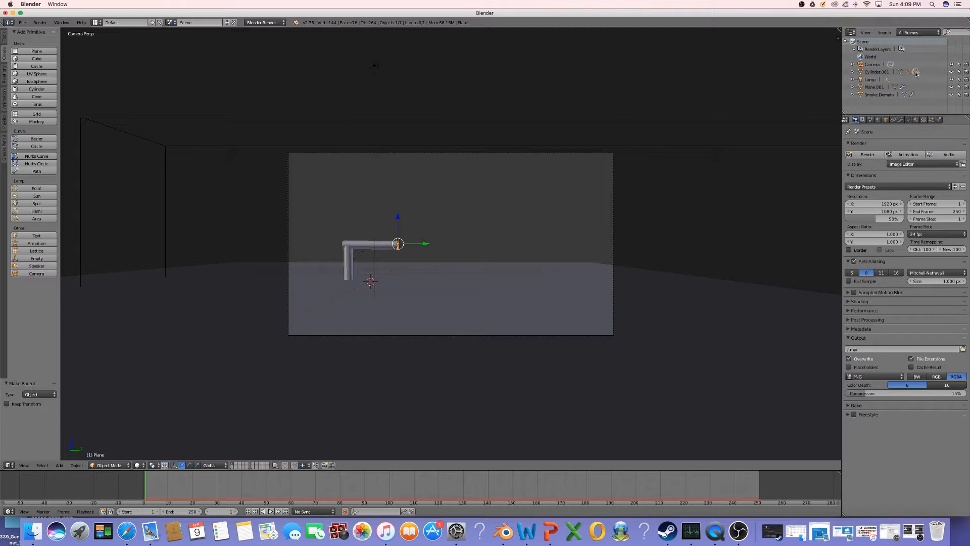
click(879, 95)
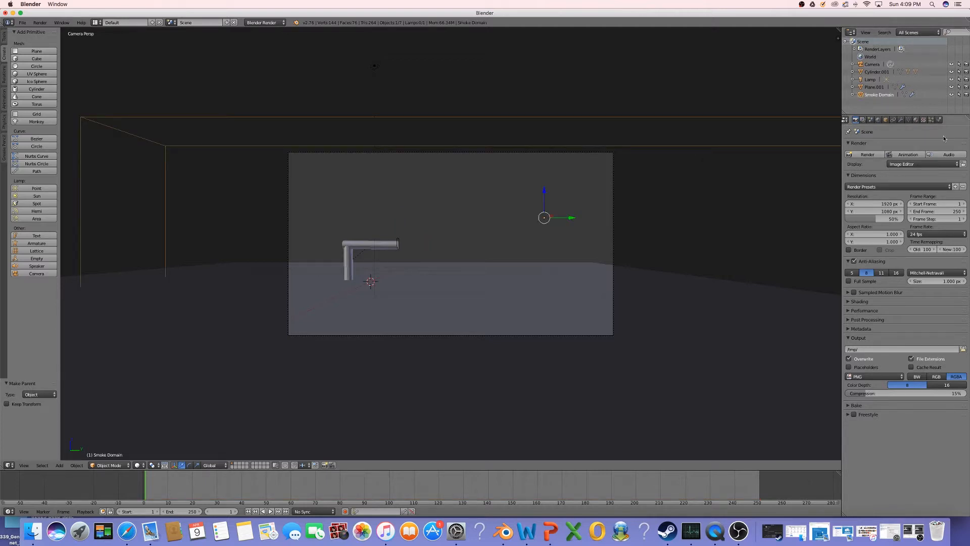
click(916, 120)
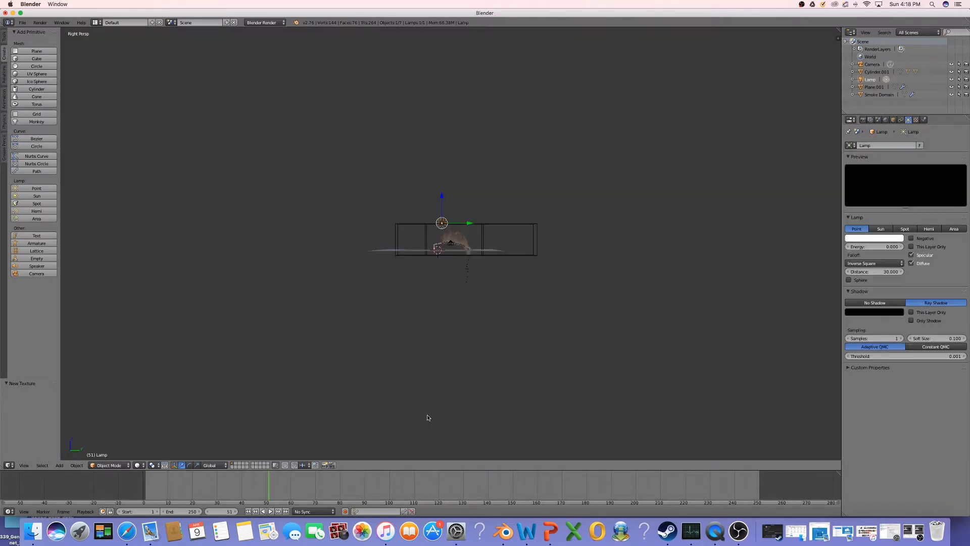
Step: Lower the lamp by about 5.27 units along the Z axis to just above the ground plane near the pipe
scroll(502, 325, up, 3)
scroll(502, 325, up, 3)
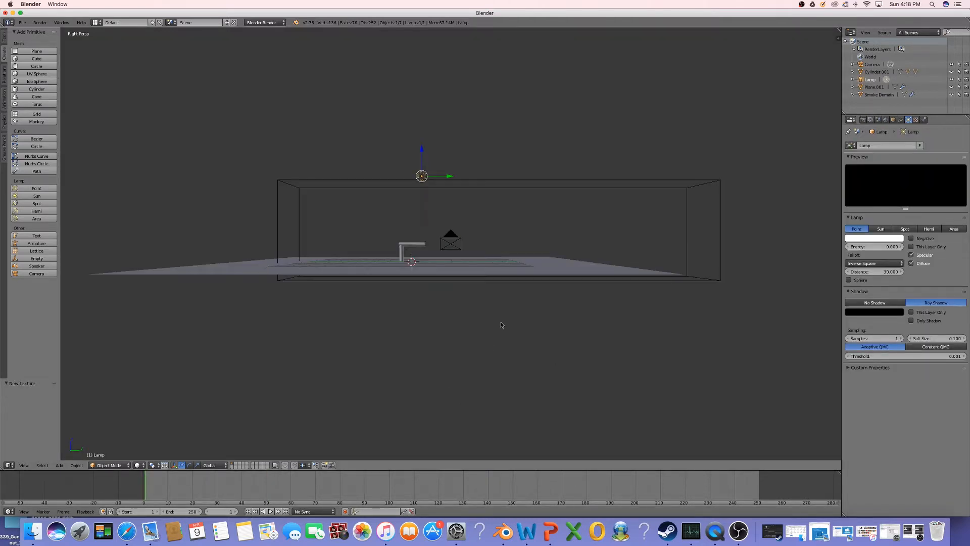
key(g)
key(z)
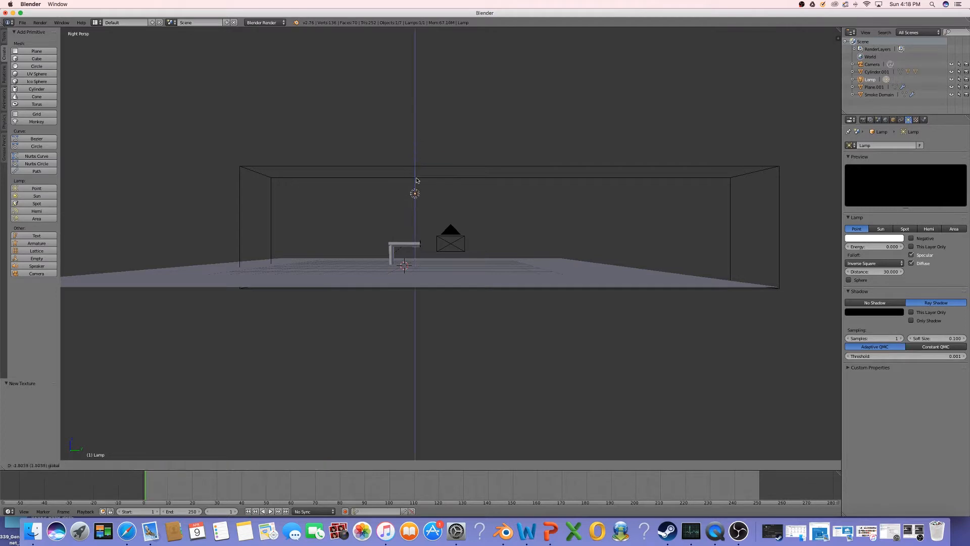
click(419, 235)
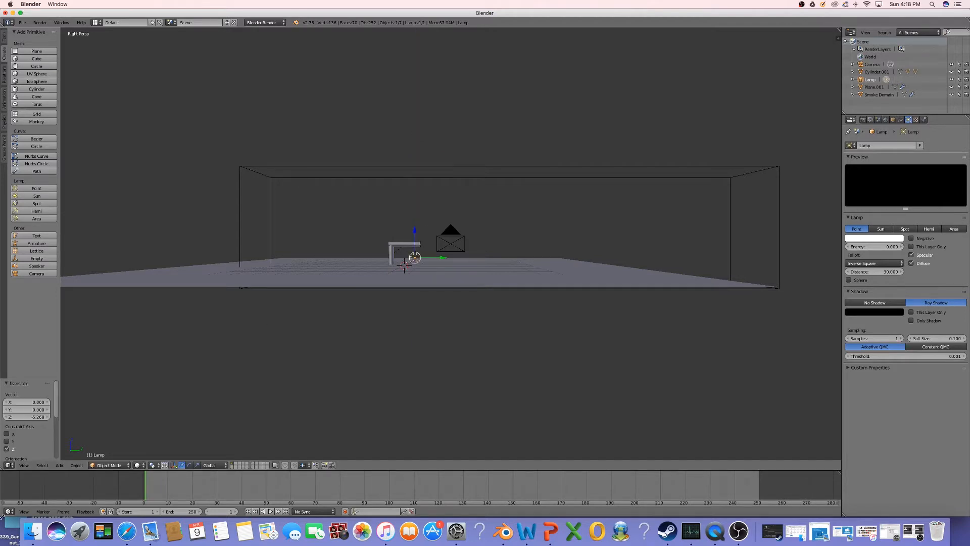
Step: From the back view, move the lamp about 4.26 units along the X axis to line it up with the pipe
click(24, 465)
click(58, 410)
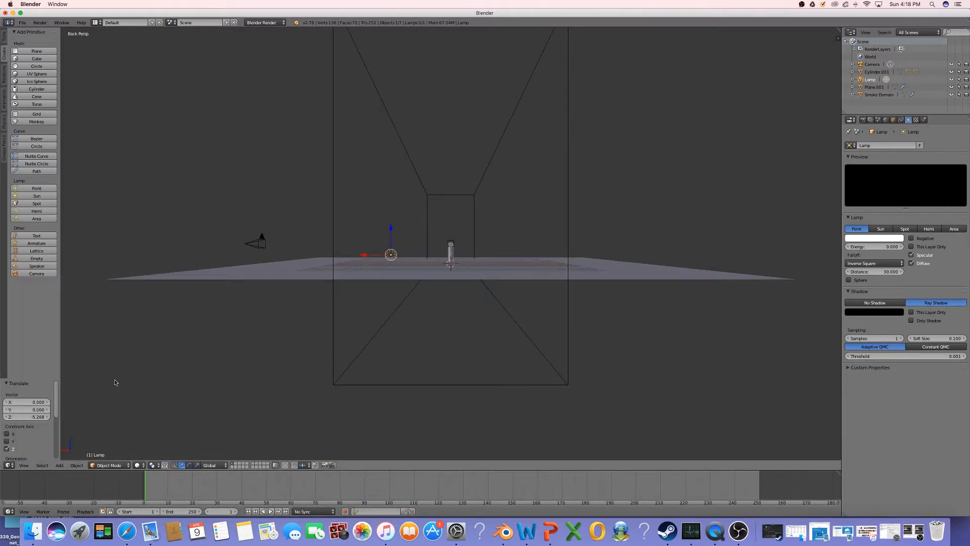
drag(367, 255, 430, 255)
Step: From the right view, shift the lamp along Y to beneath the horizontal pipe and lower it about 0.17 units
click(25, 465)
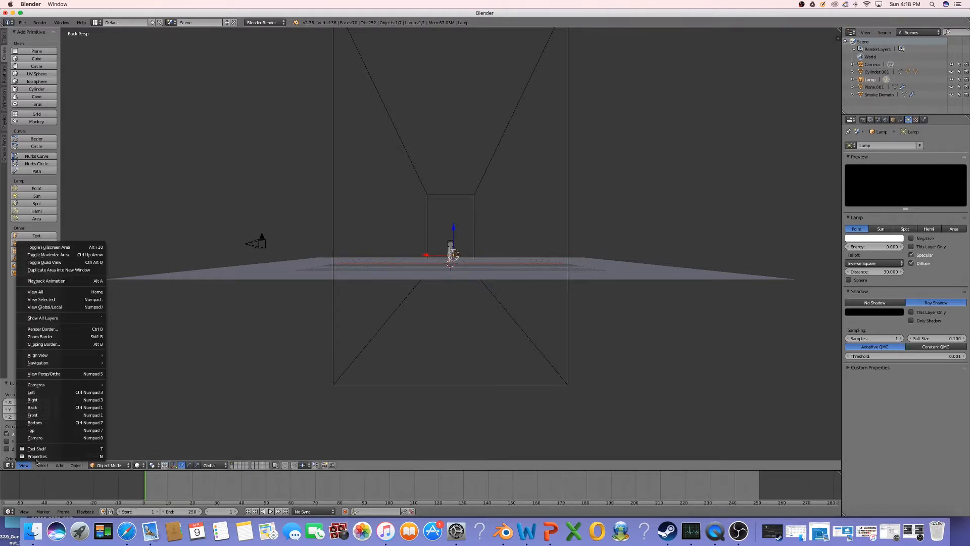
click(57, 402)
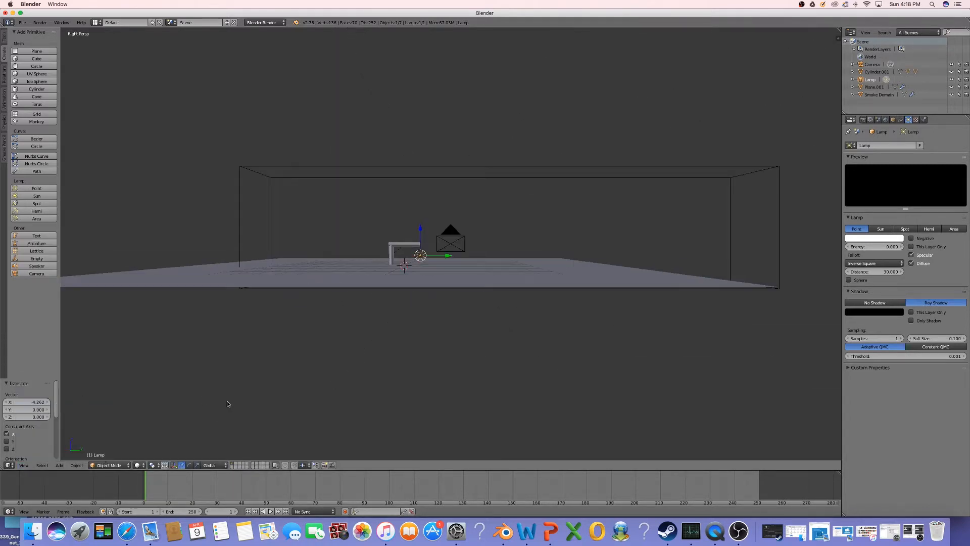
scroll(448, 251, down, 1)
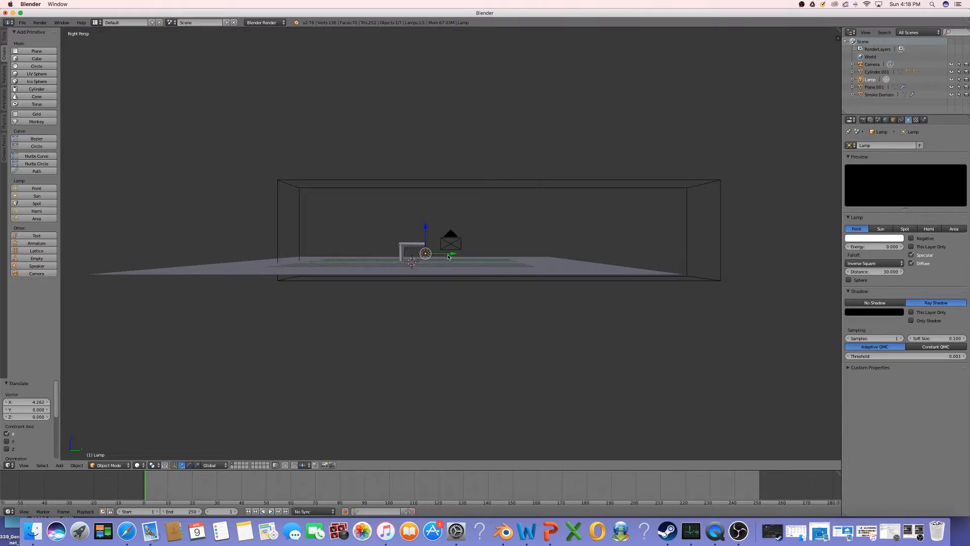
drag(448, 257, 418, 230)
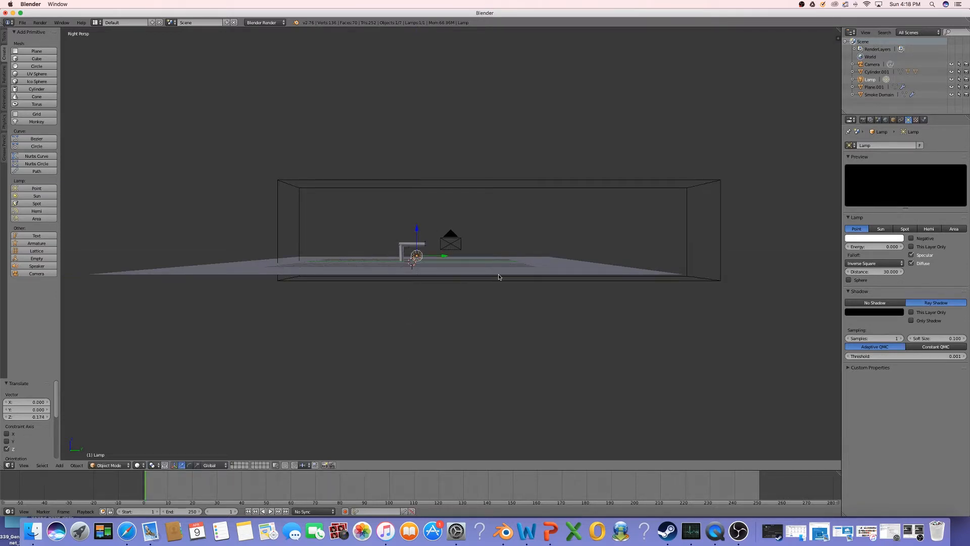
Step: Change the lamp's light colour from white to orange
click(882, 240)
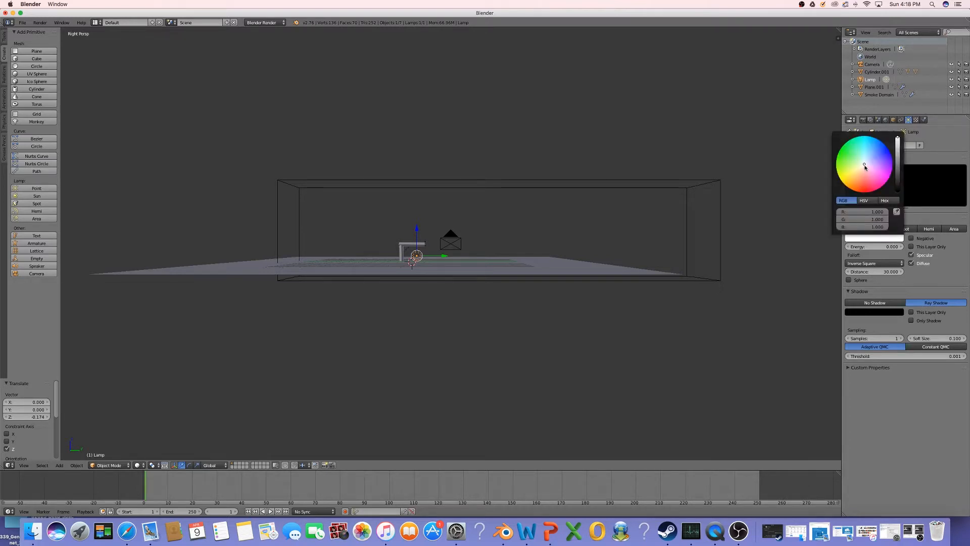
drag(864, 166, 856, 179)
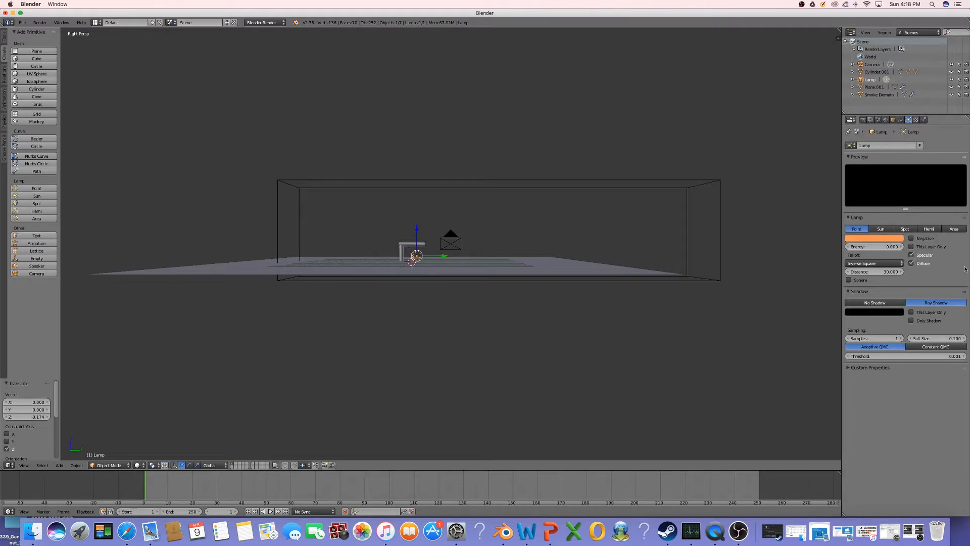
Step: Keyframe the lamp's energy at 0 on frame 1
click(876, 246)
click(931, 278)
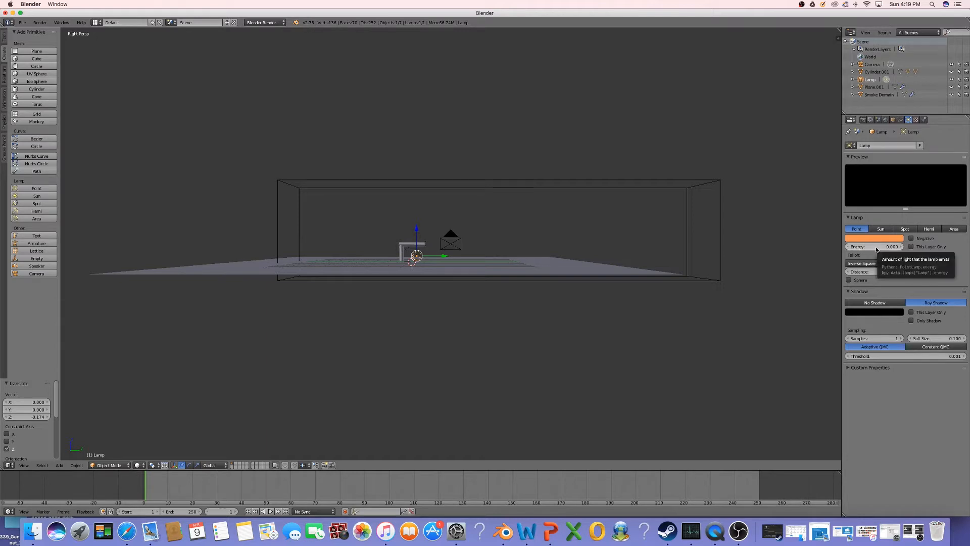
key(i)
key(alt+a)
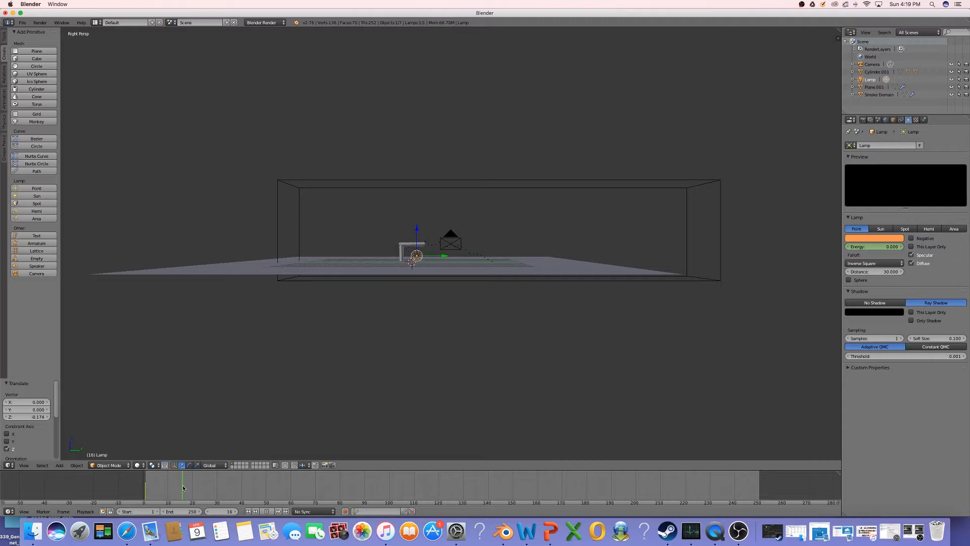
Step: Go to frame 10, set the lamp's energy to 10 and keyframe it
mouse_move(183, 487)
mouse_down()
mouse_move(145, 487)
mouse_move(168, 486)
mouse_up()
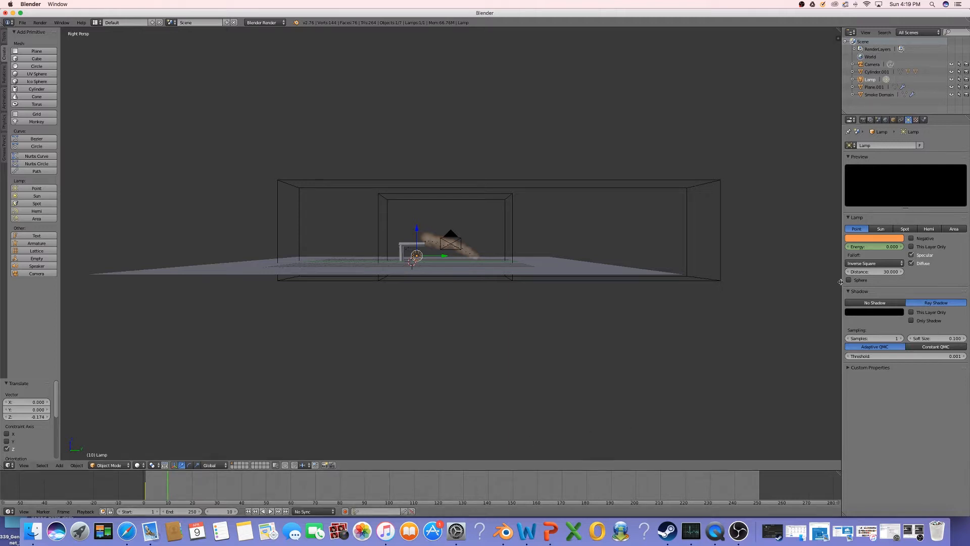
click(878, 248)
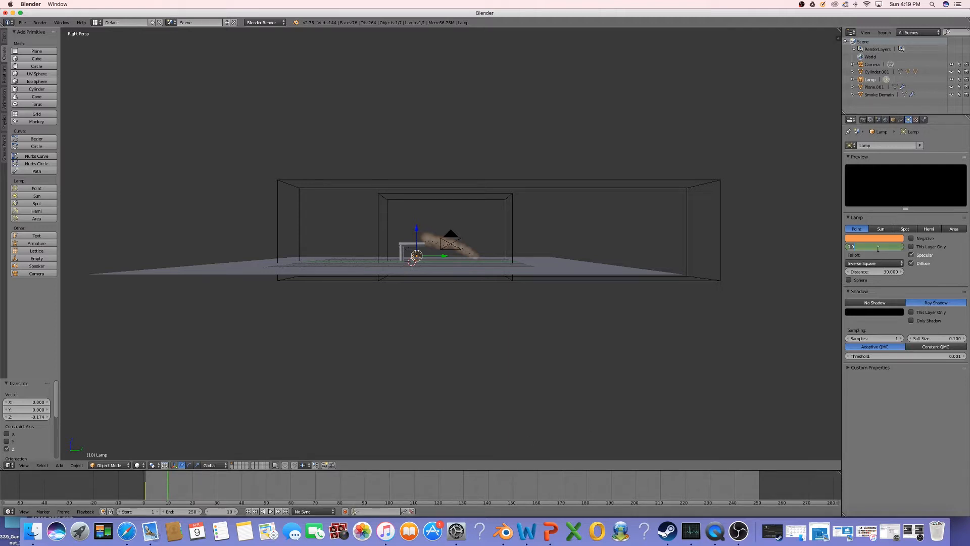
text(10)
key(Return)
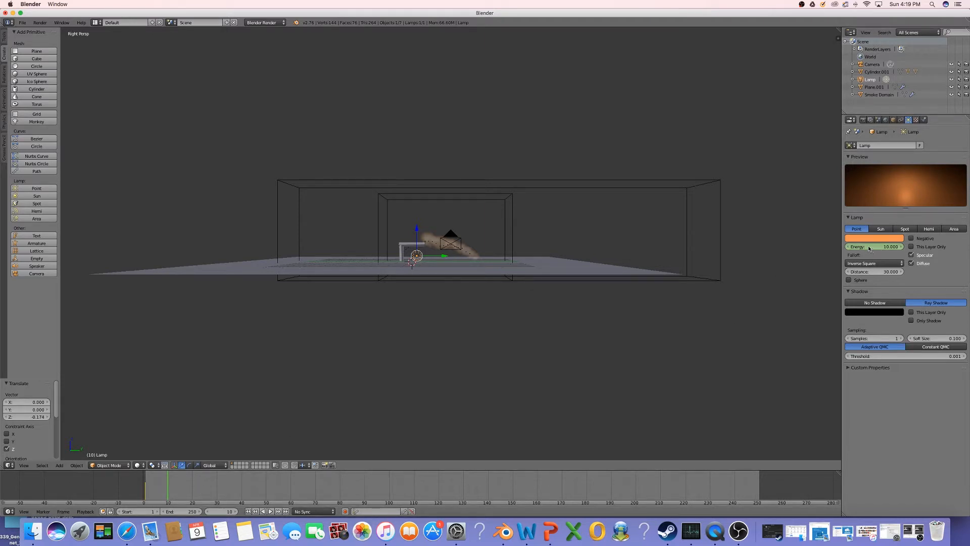
Step: Go to frame 20, set the lamp's energy to 8 and keyframe it
click(191, 493)
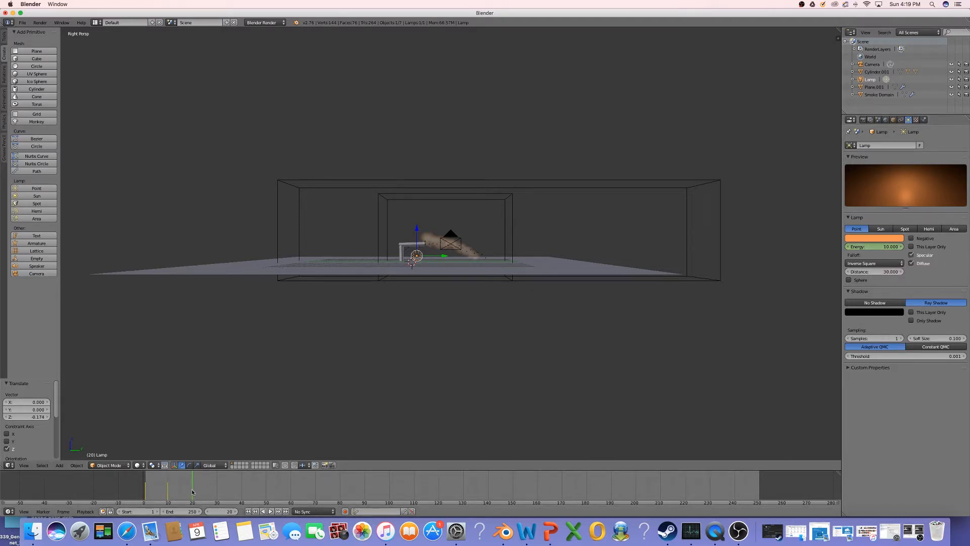
click(876, 248)
text(8)
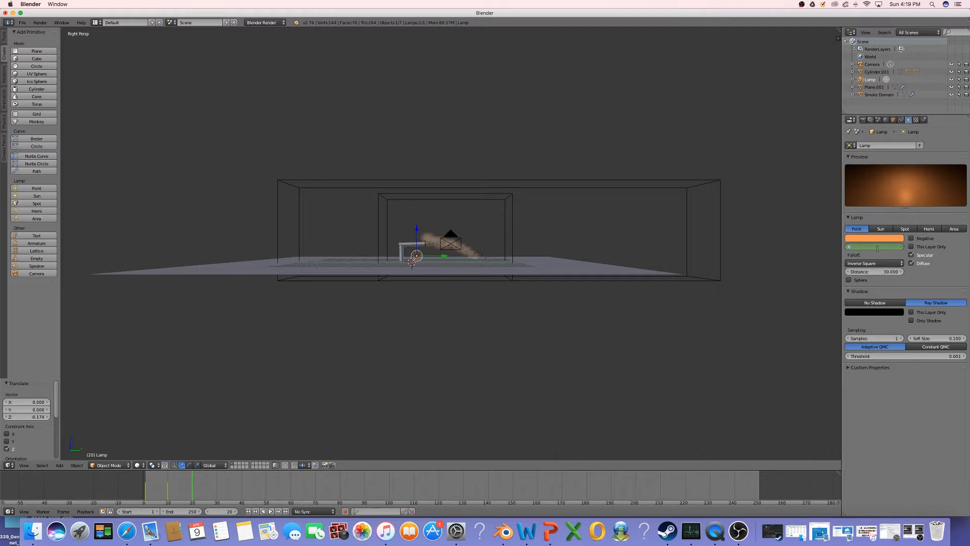
key(Return)
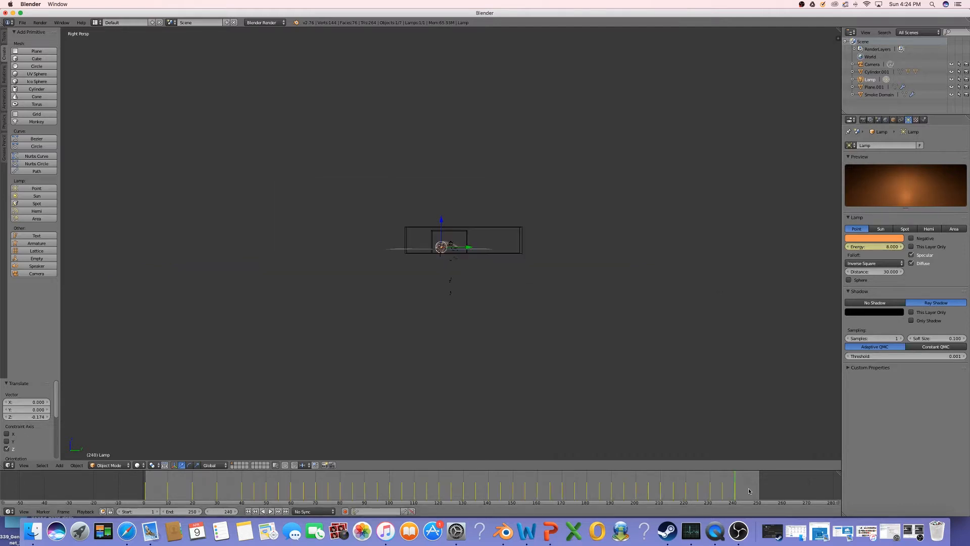
Step: Finish the lamp flicker by keyframing its energy at 10 on frame 245 and 8 on frame 250
click(880, 248)
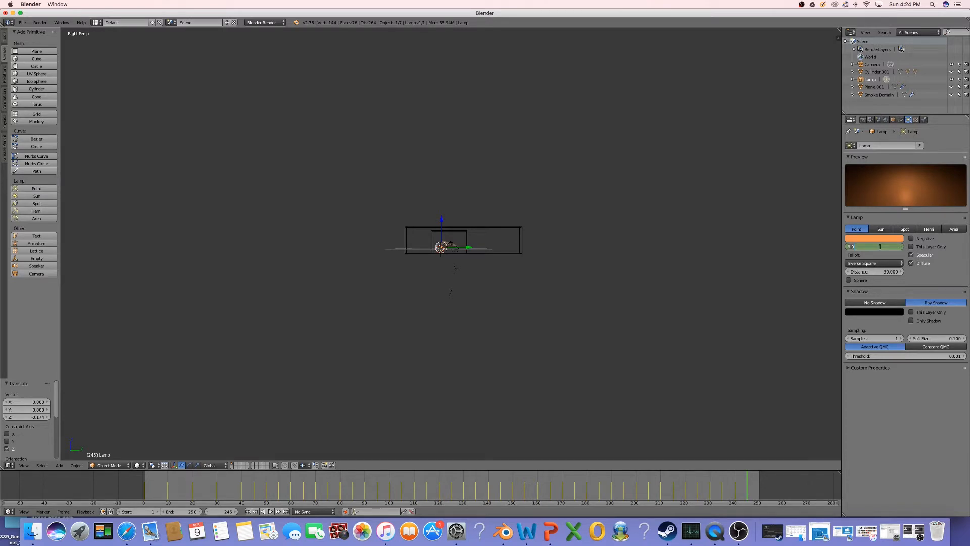
key(Return)
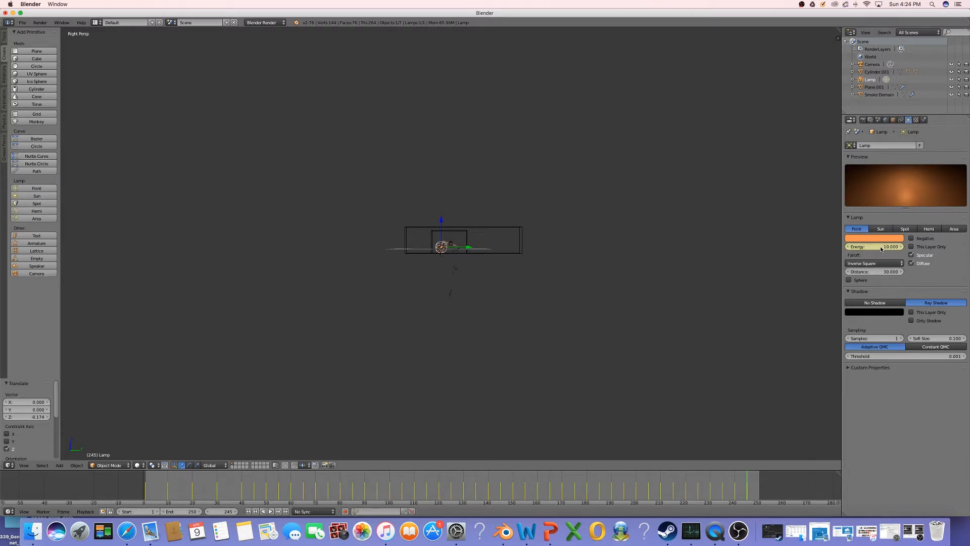
drag(756, 476, 759, 476)
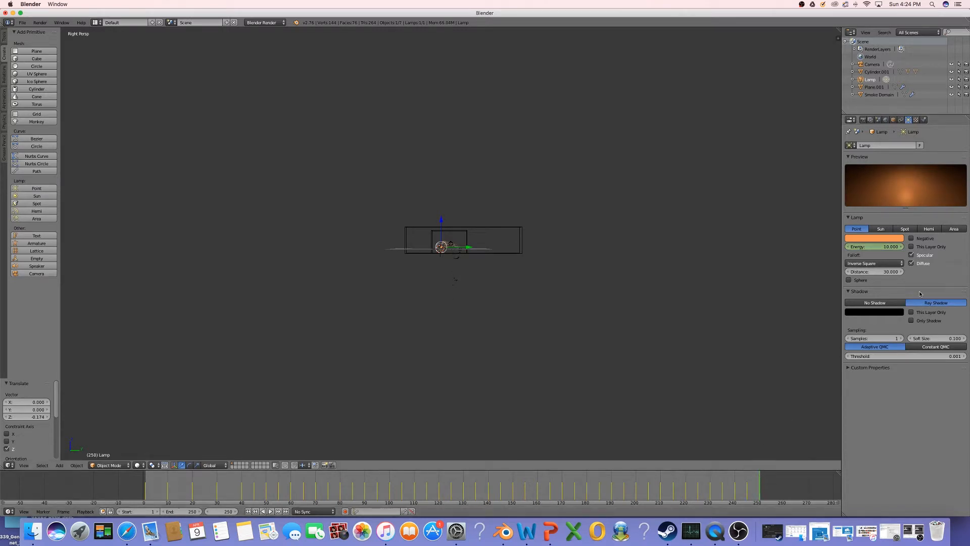
click(878, 248)
text(8)
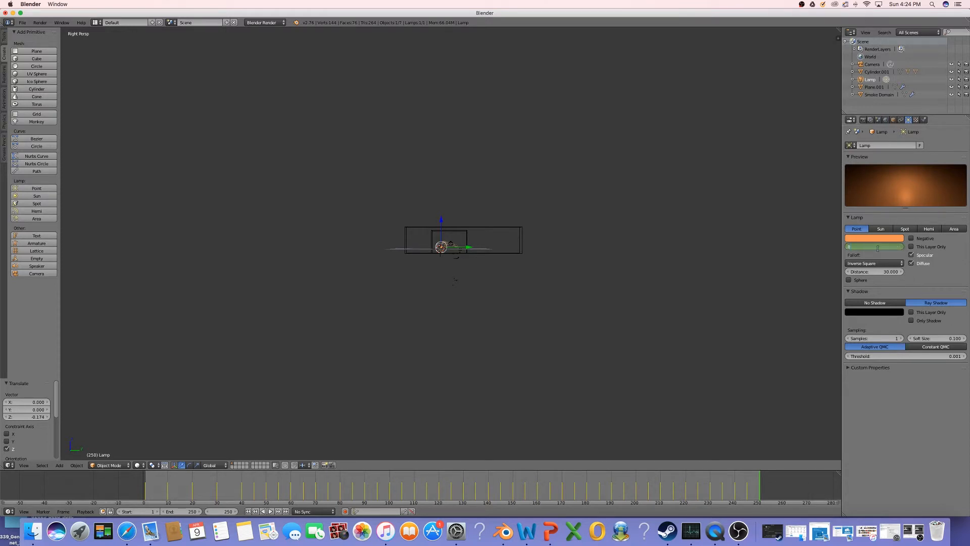
key(Return)
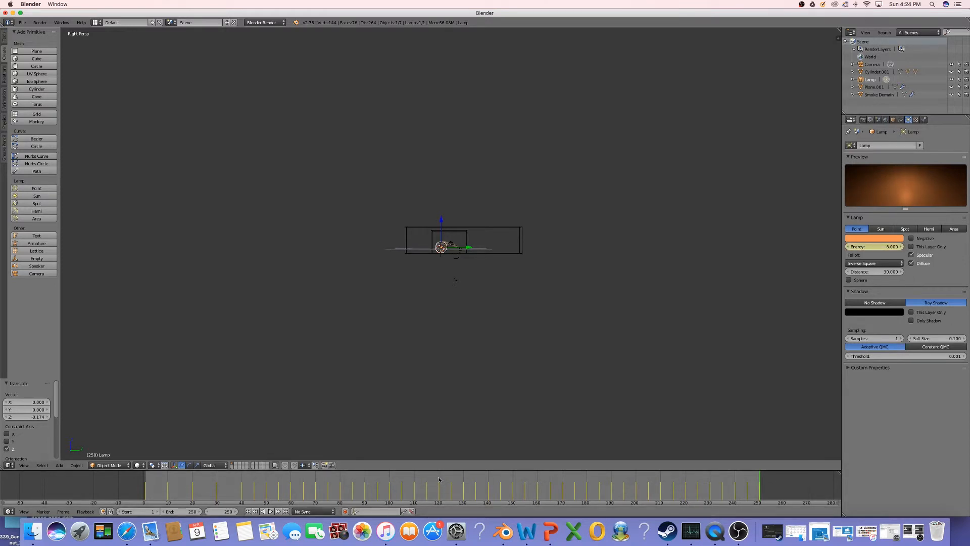
Step: Return to frame 1 and show the scene through the active camera with Material viewport shading
drag(432, 494, 145, 479)
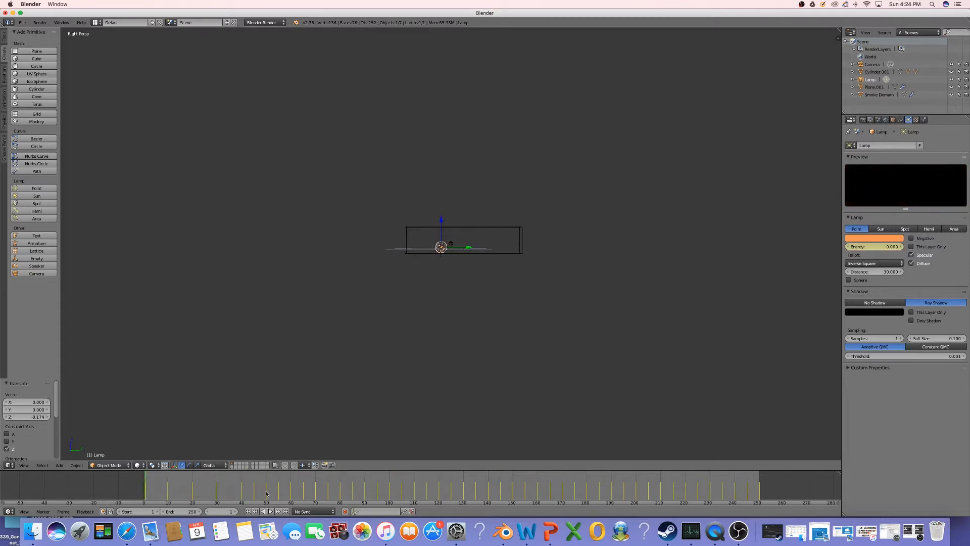
click(24, 465)
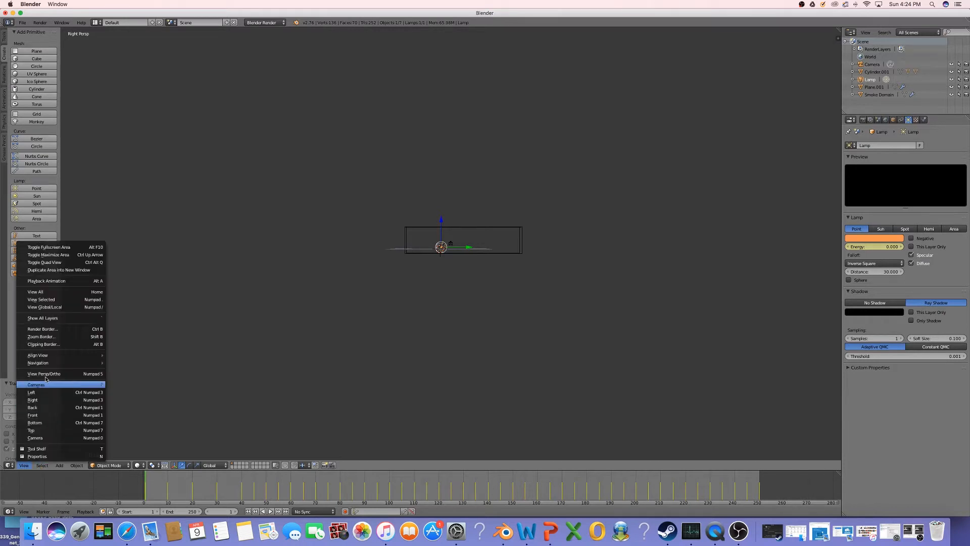
mouse_move(75, 385)
click(161, 397)
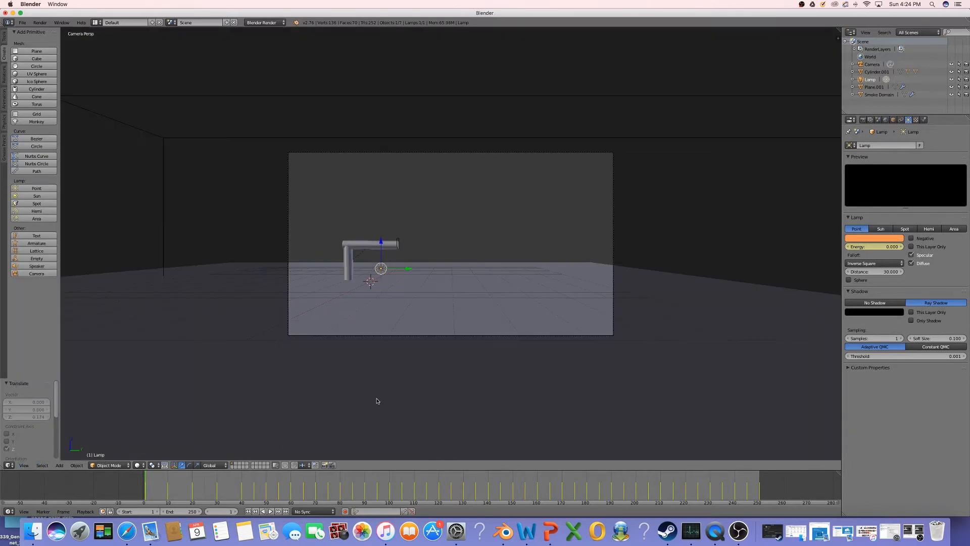
click(138, 464)
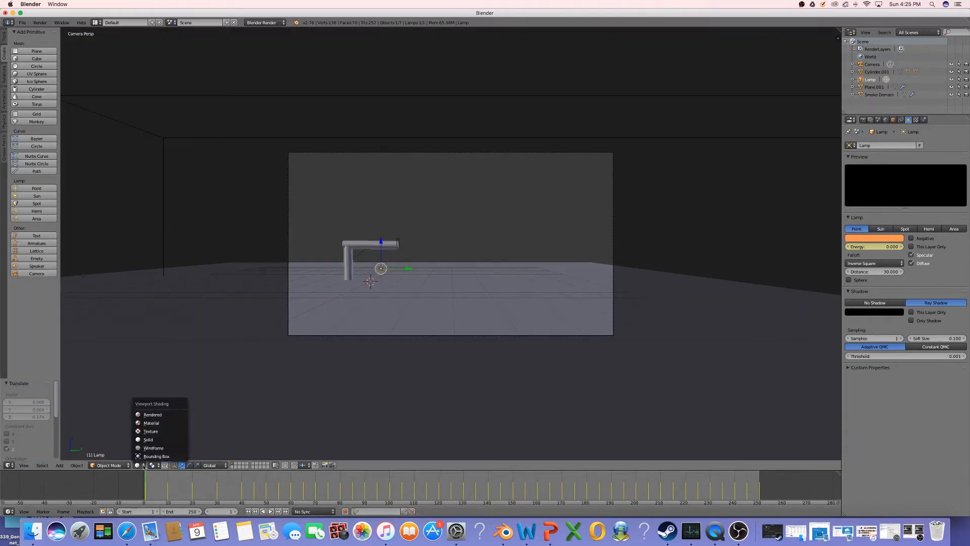
click(155, 424)
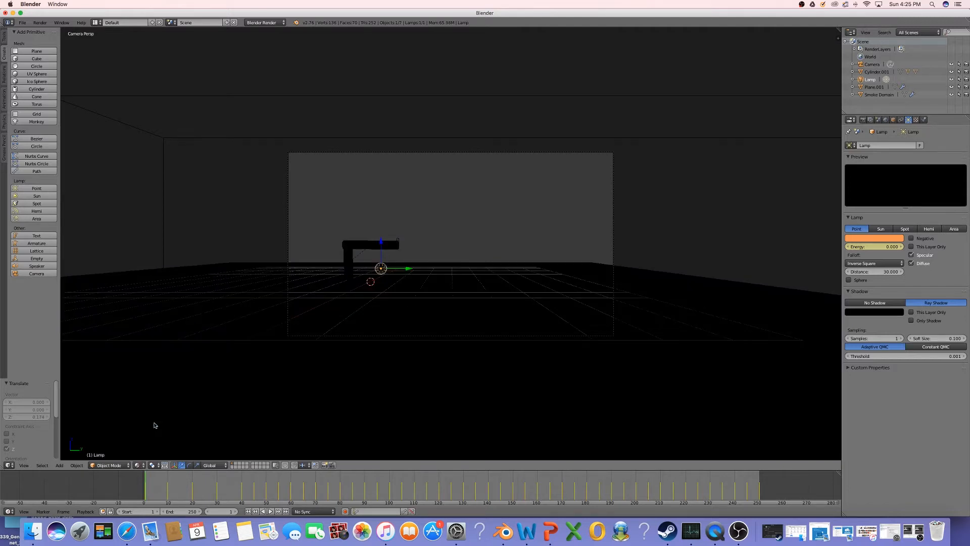
Step: Play the animation to check the flickering lamp light on the pipe and ground, and rewind to frame 1
click(270, 511)
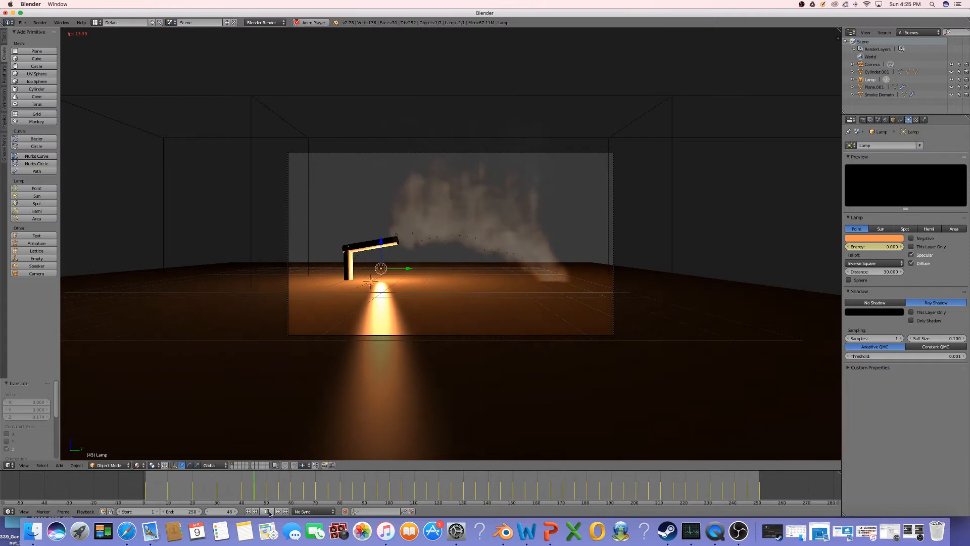
click(267, 511)
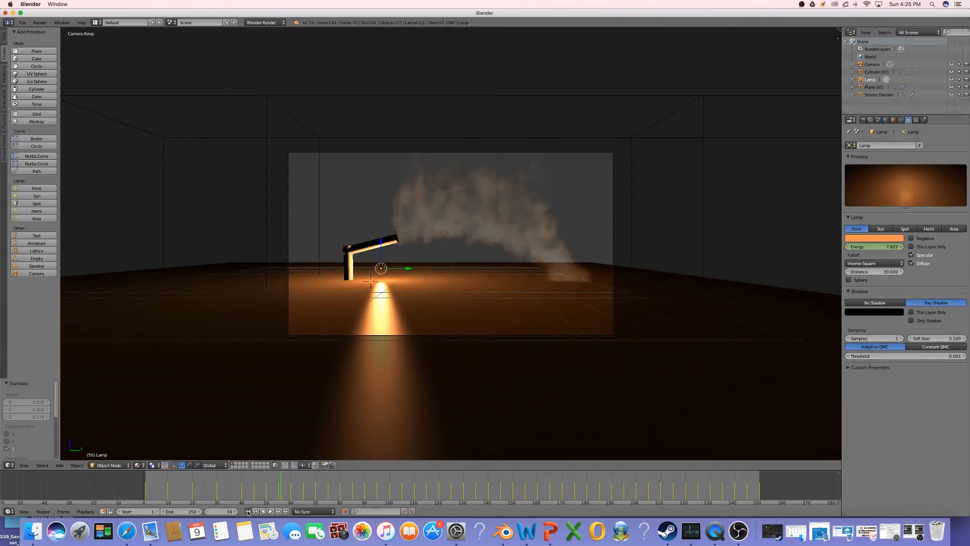
click(248, 512)
Step: Move the lamp about 1.67 units along the Y axis past the pipe opening and preview the animation from frame 1
drag(408, 271, 454, 271)
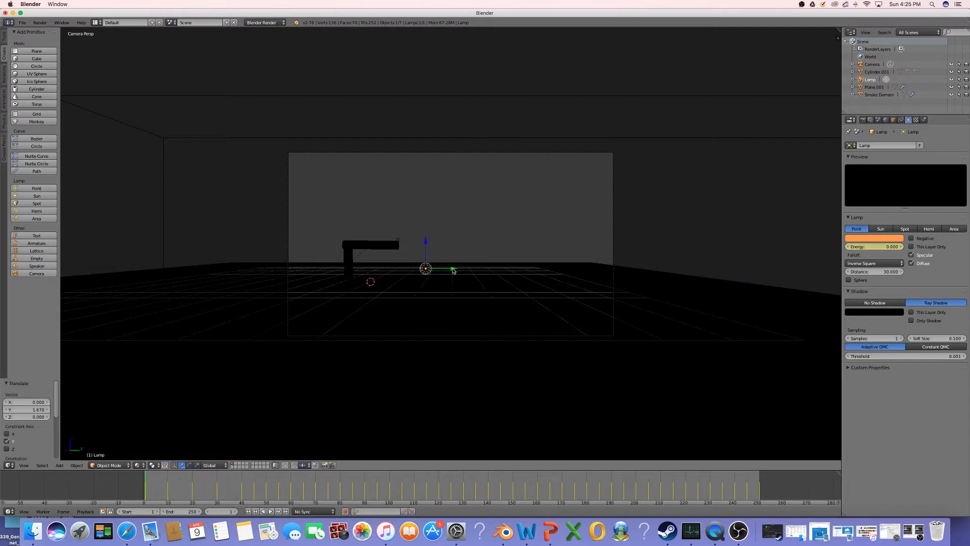
click(270, 511)
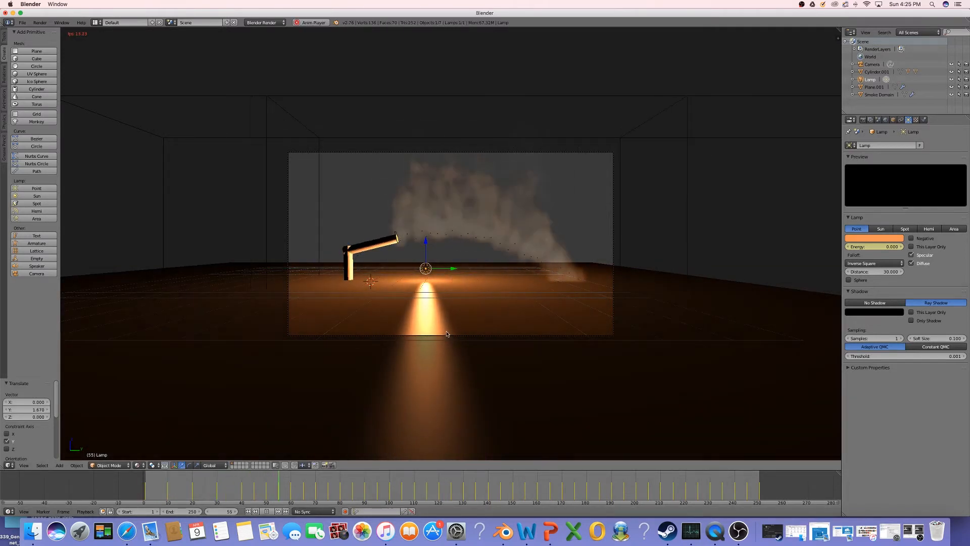
click(266, 511)
click(248, 511)
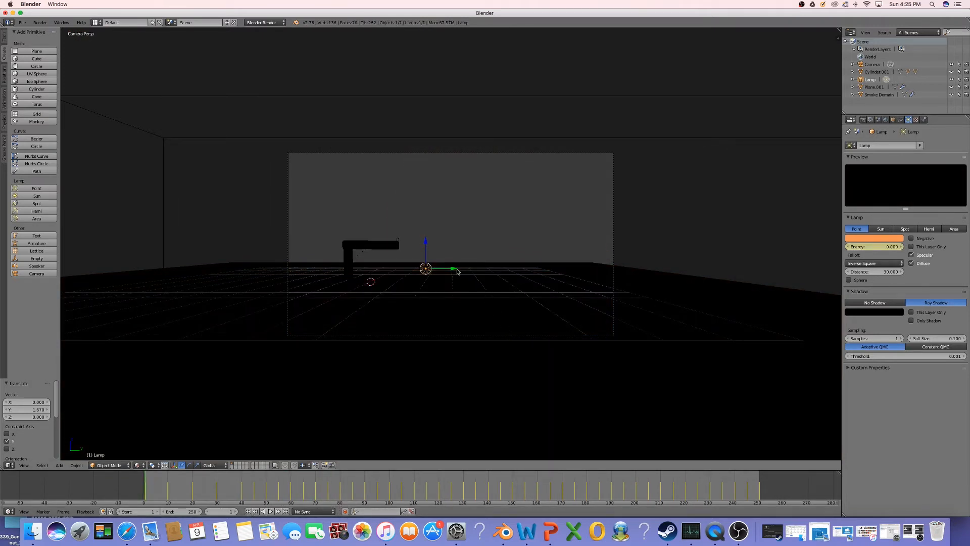
Step: Move the lamp back about 0.79 units along the Y axis towards the pipe
key(g)
key(y)
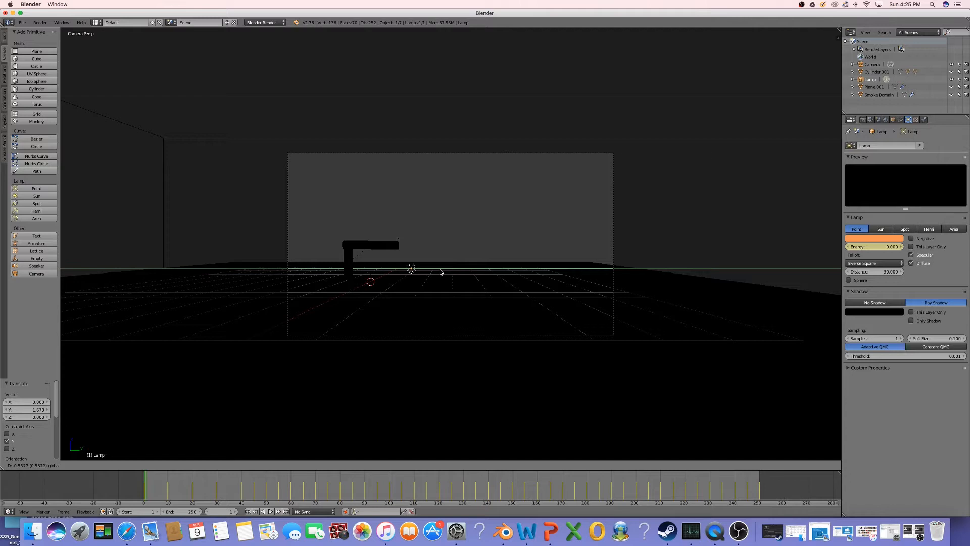
click(440, 271)
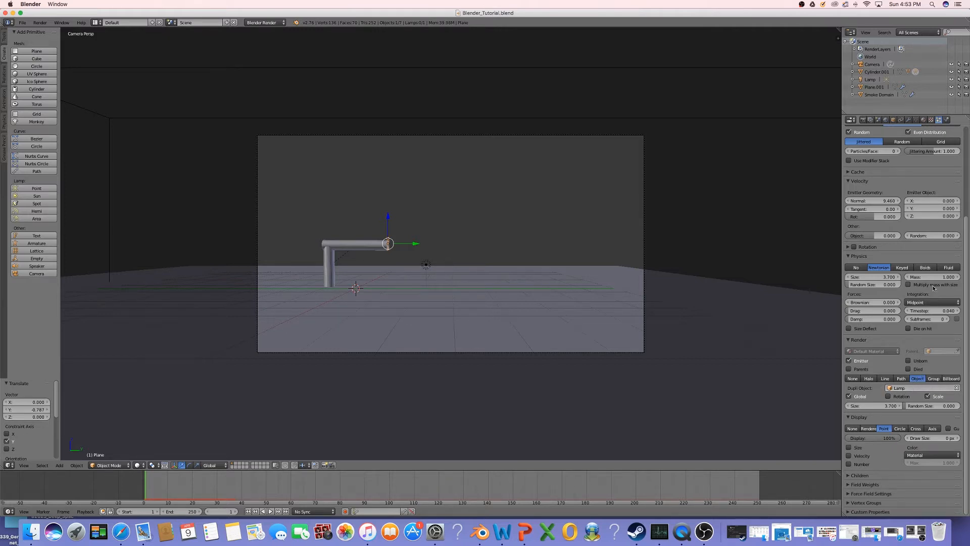
Step: Review the emitter's particle settings, the smoke domain's physics settings and the colour ramp stops of its Flame texture
scroll(934, 288, up, 5)
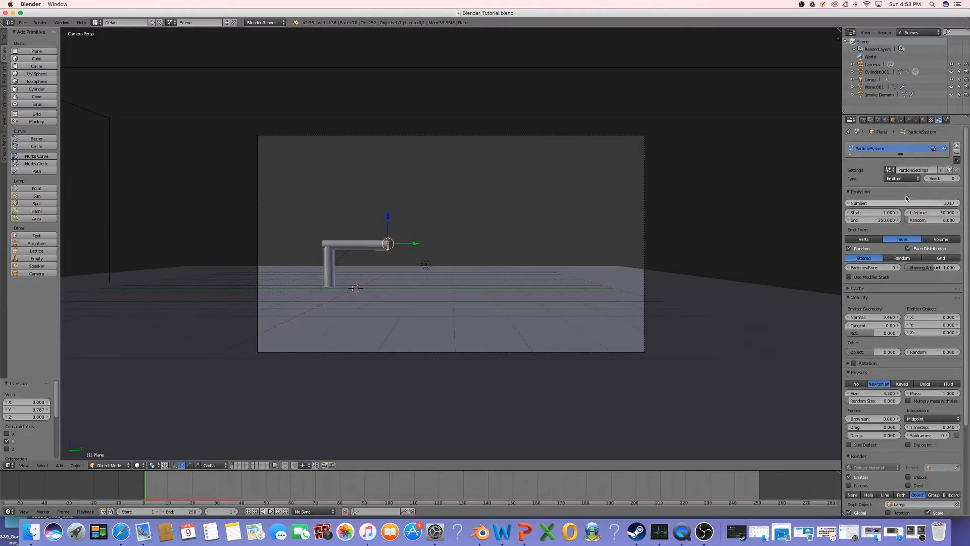
click(879, 95)
click(947, 120)
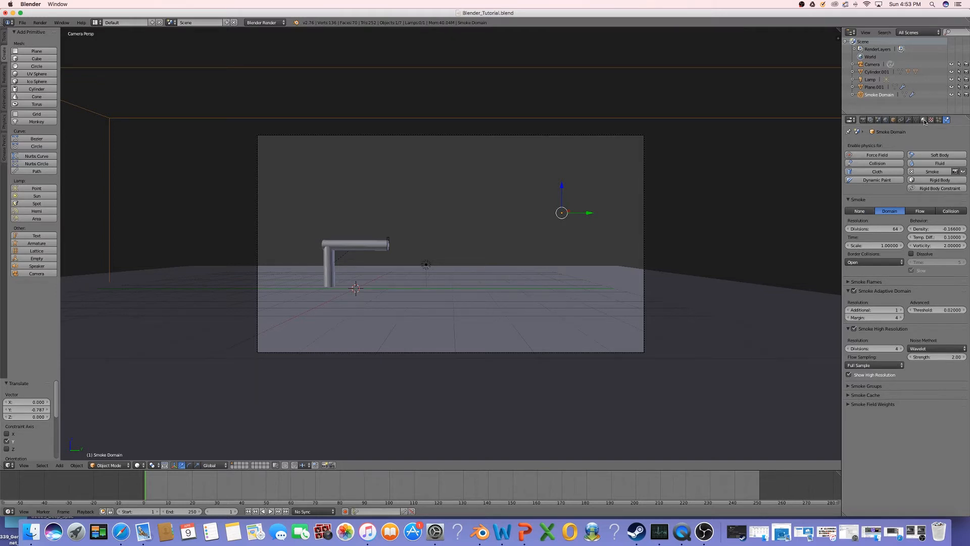
click(924, 120)
click(931, 120)
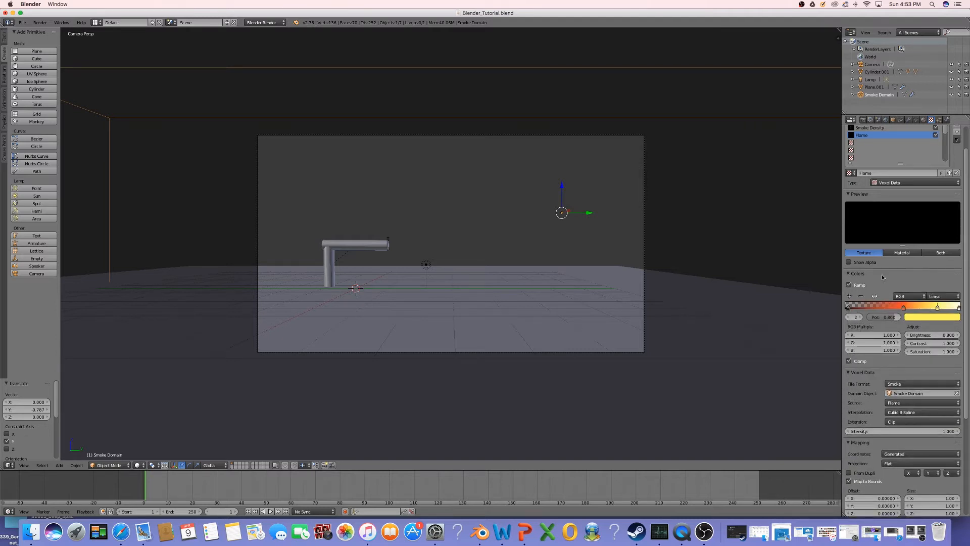
click(904, 307)
click(937, 308)
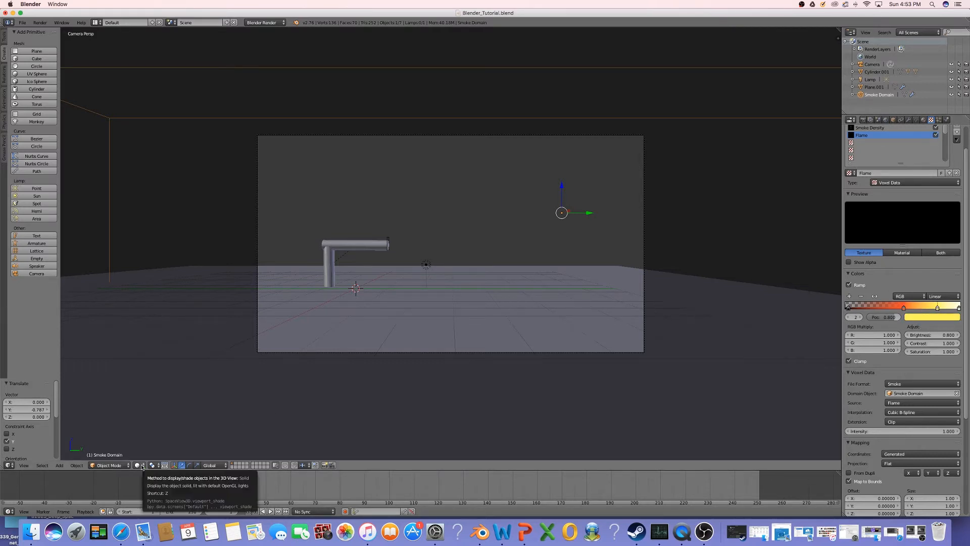
Step: Play the simulation to frame 14 and preview the fire with Rendered viewport shading
click(271, 511)
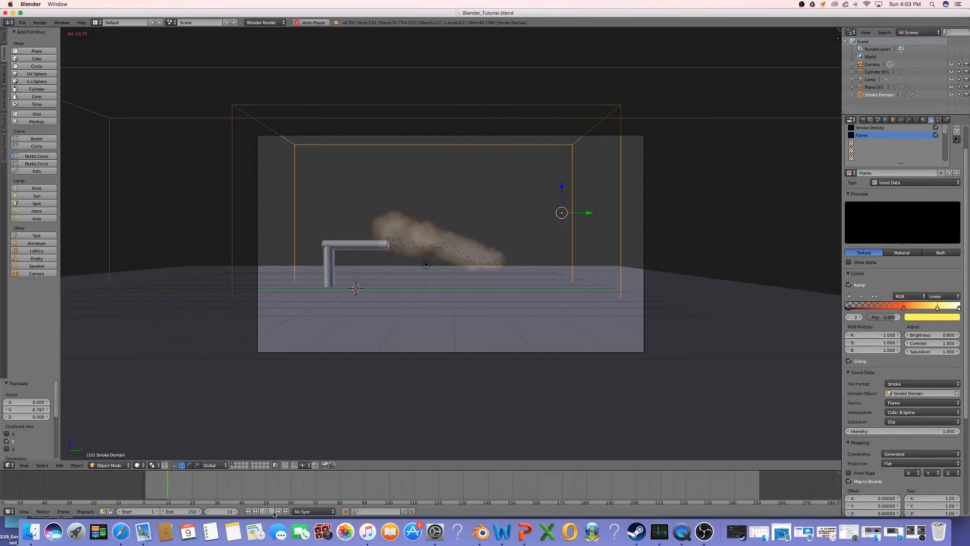
click(274, 511)
click(140, 464)
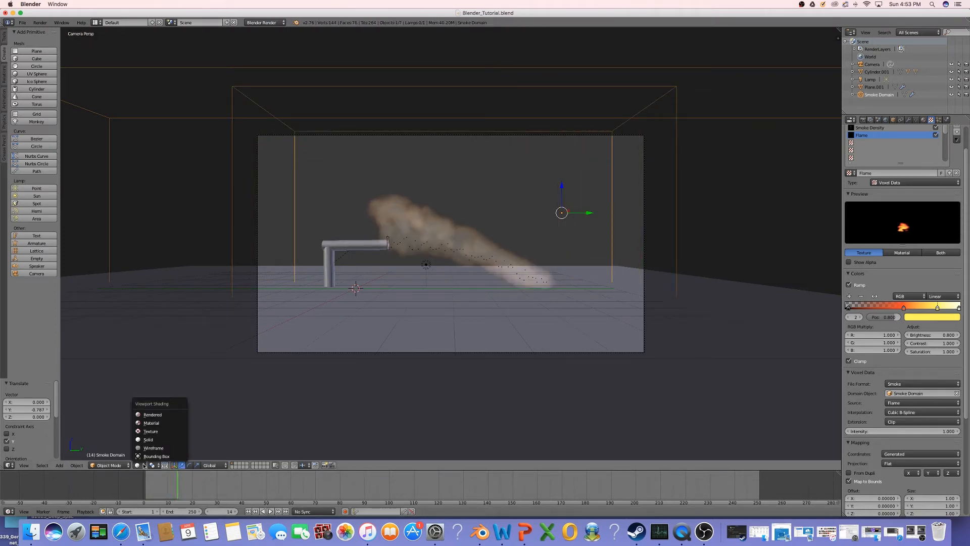
click(154, 415)
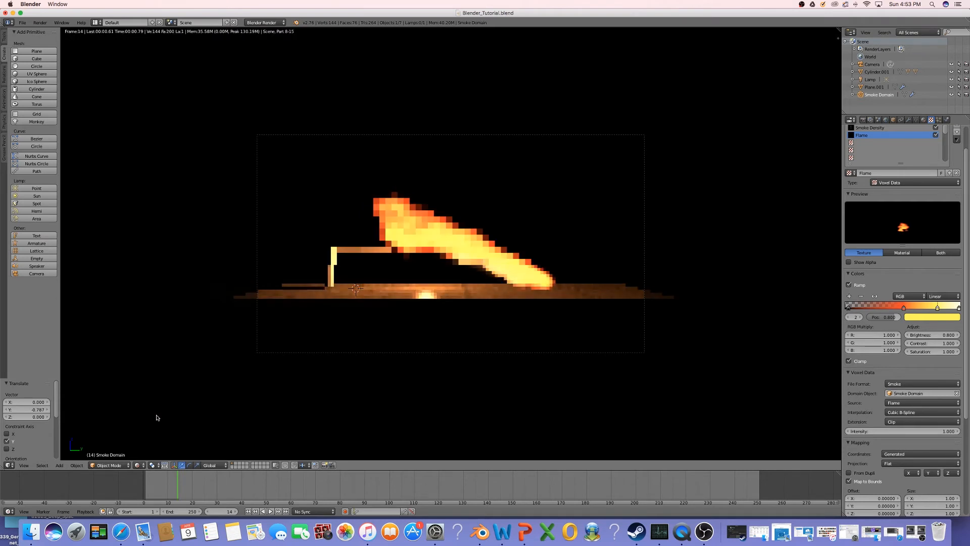
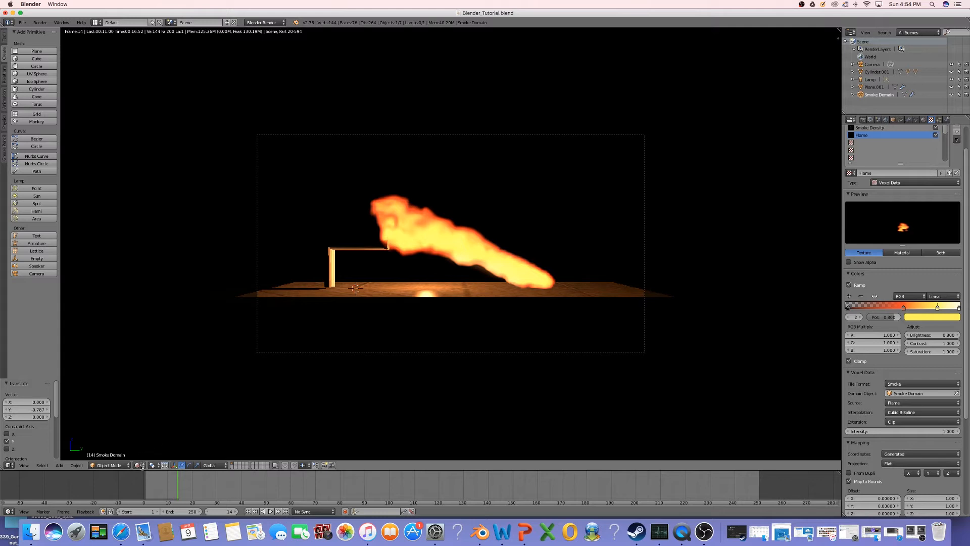
Step: Switch the viewport back to Solid shading and return to frame 1
click(138, 465)
click(156, 439)
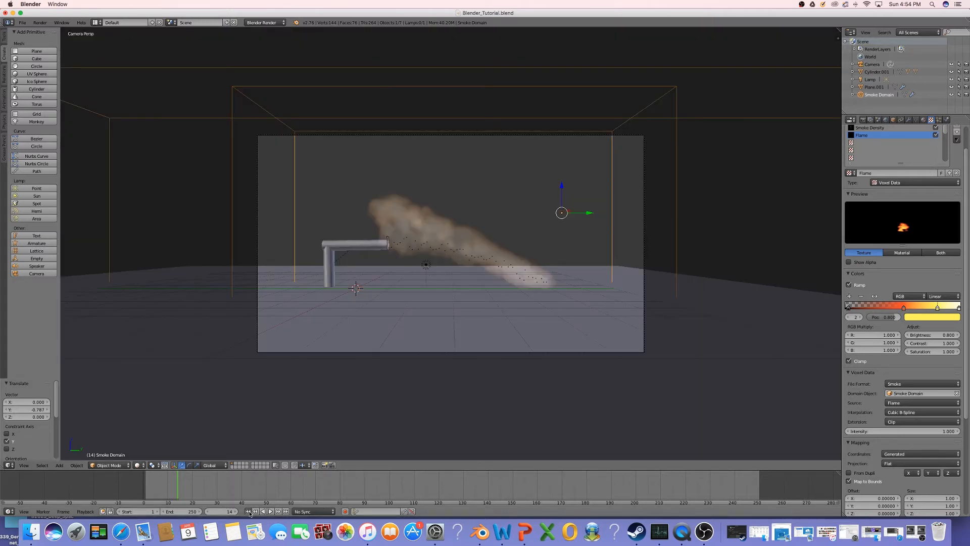
key(shift+Left)
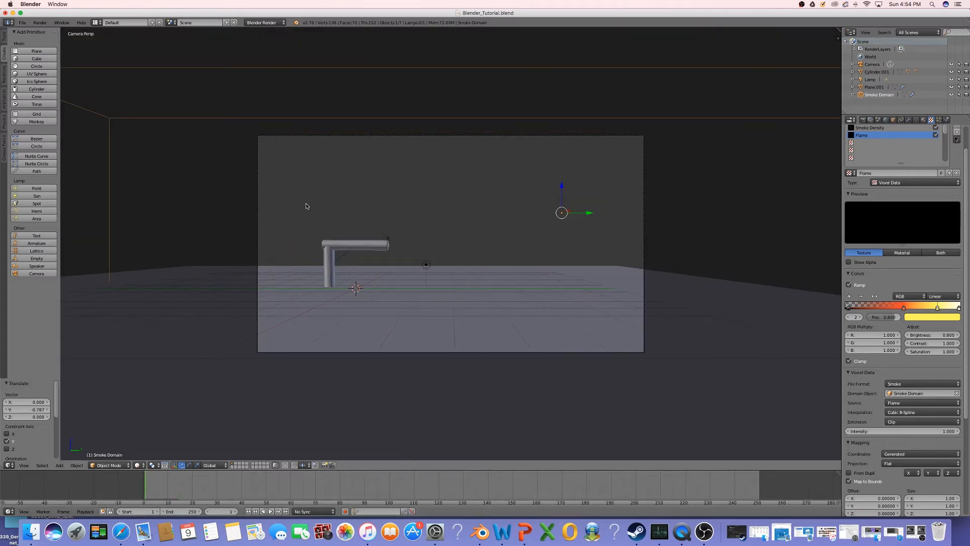
Step: Save the project file and open the scene's render settings to check the output file format
click(22, 22)
click(34, 81)
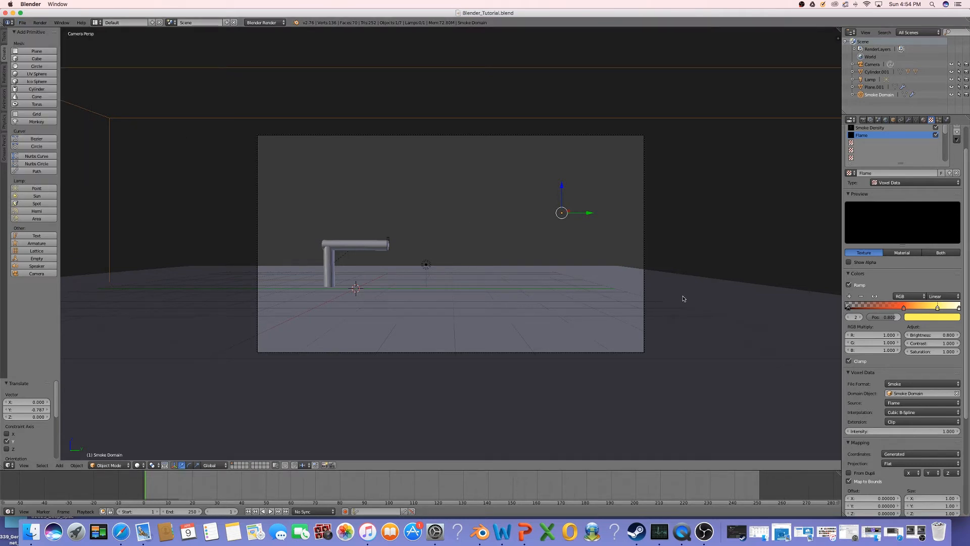
click(945, 120)
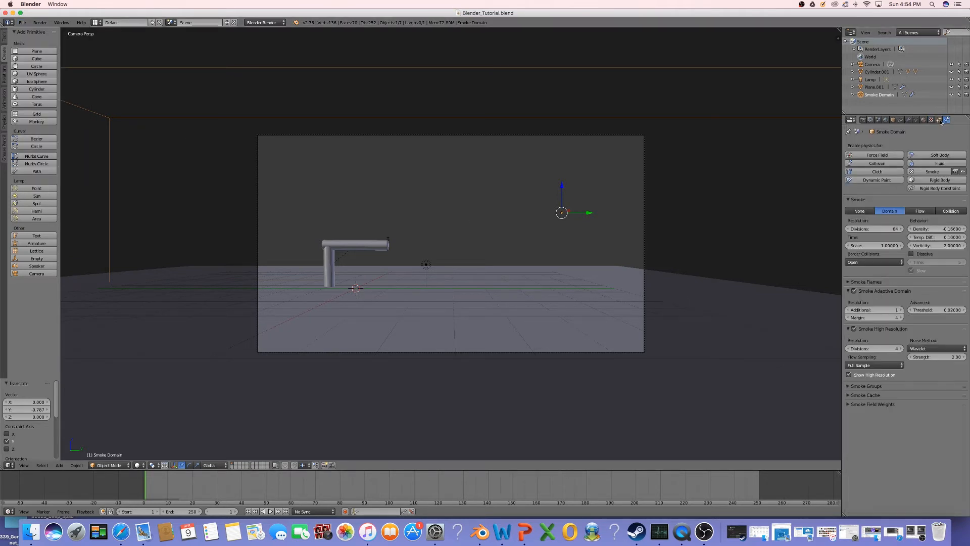
click(863, 120)
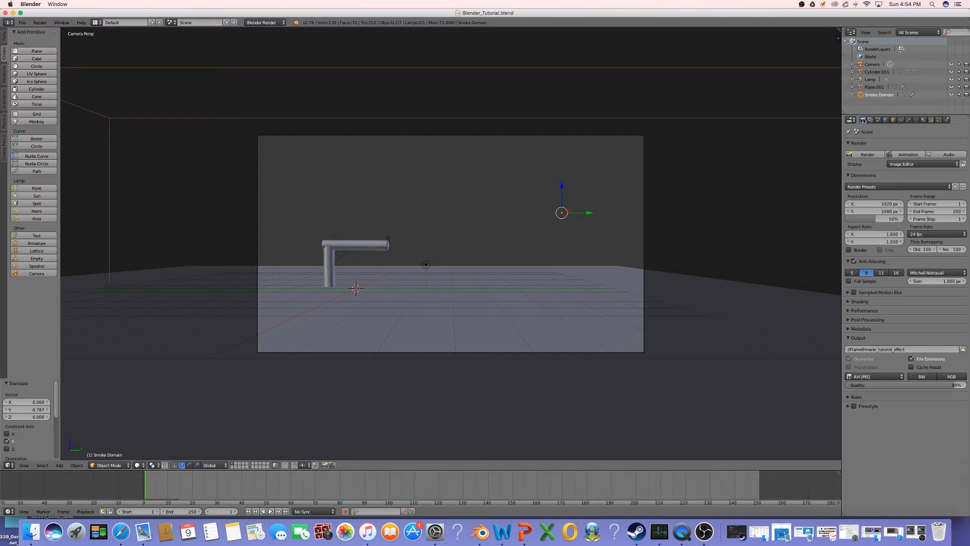
click(892, 377)
Step: Try the HDV 1080p render preset for the output dimensions
click(919, 186)
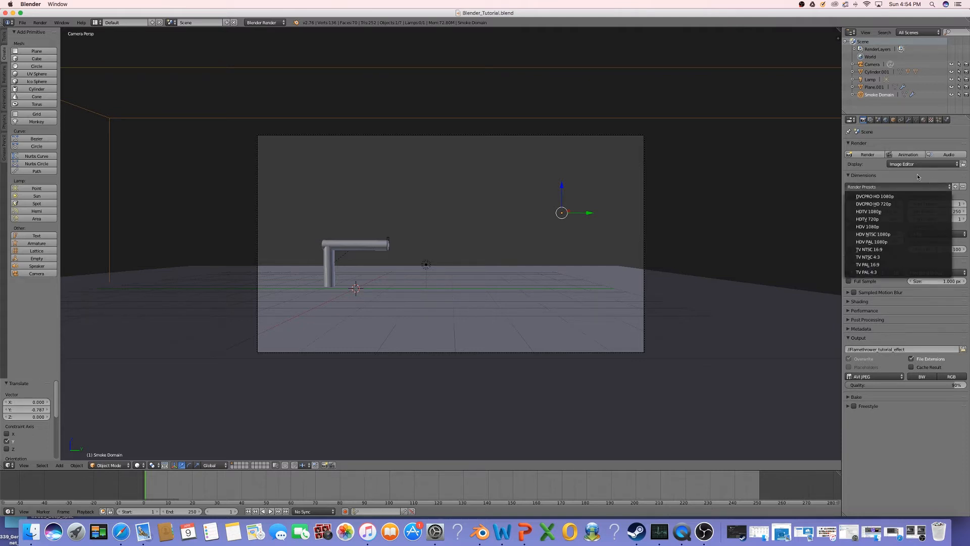
click(918, 177)
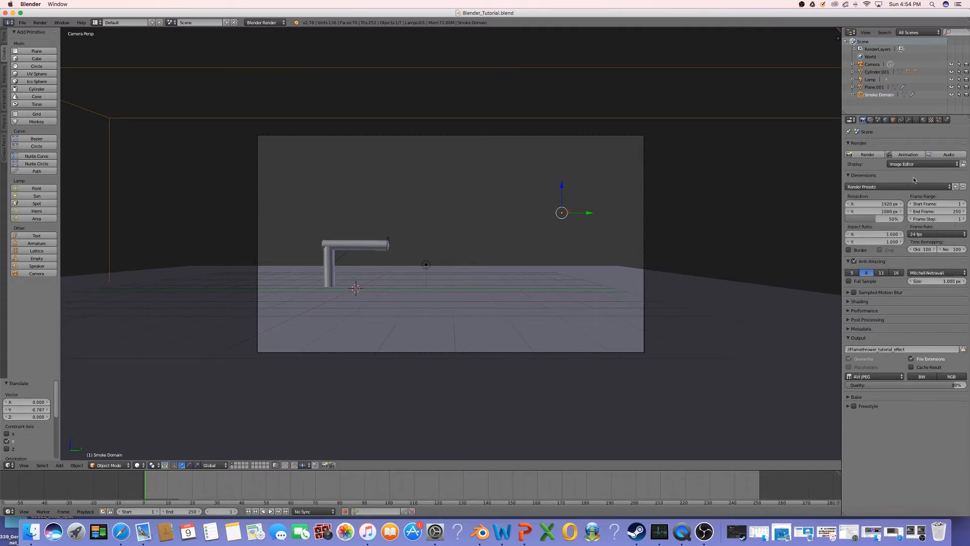
click(912, 186)
click(899, 227)
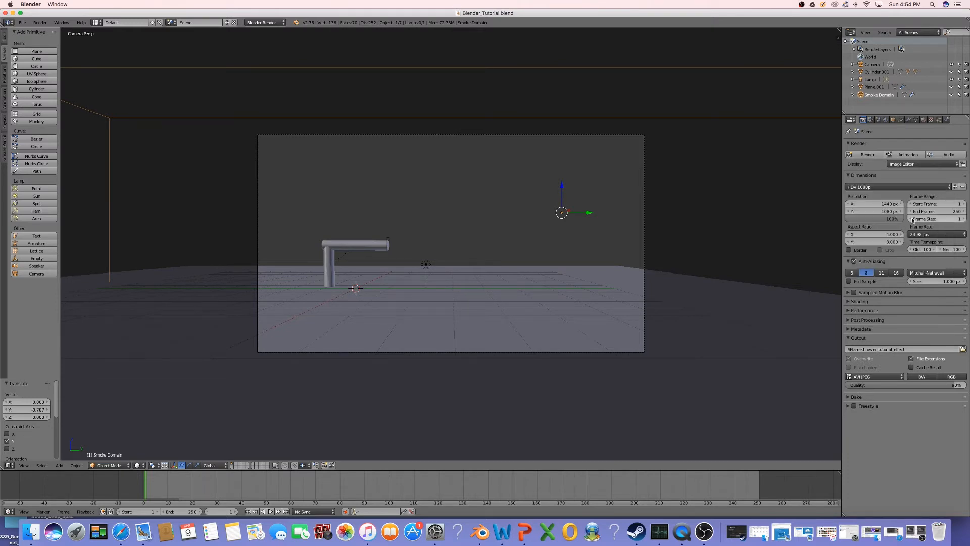
click(912, 187)
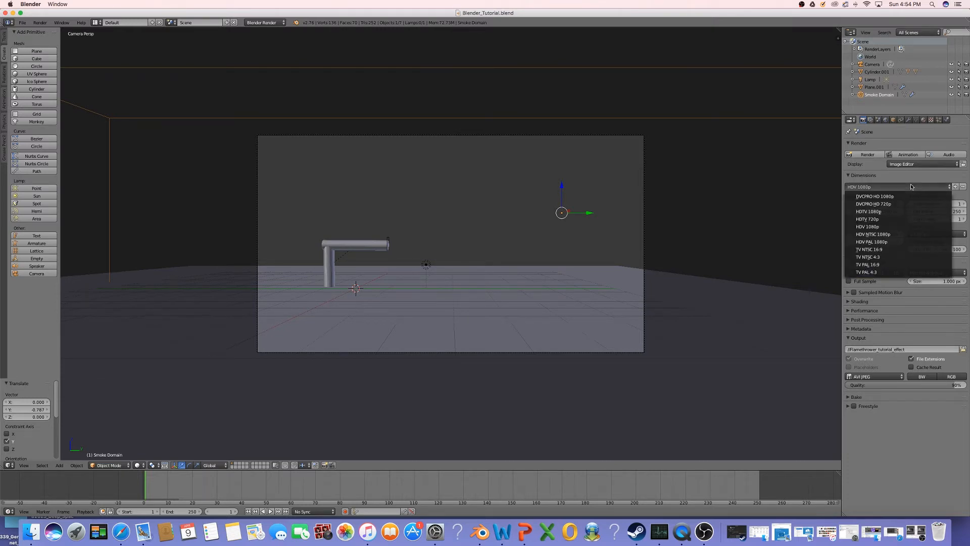
click(910, 179)
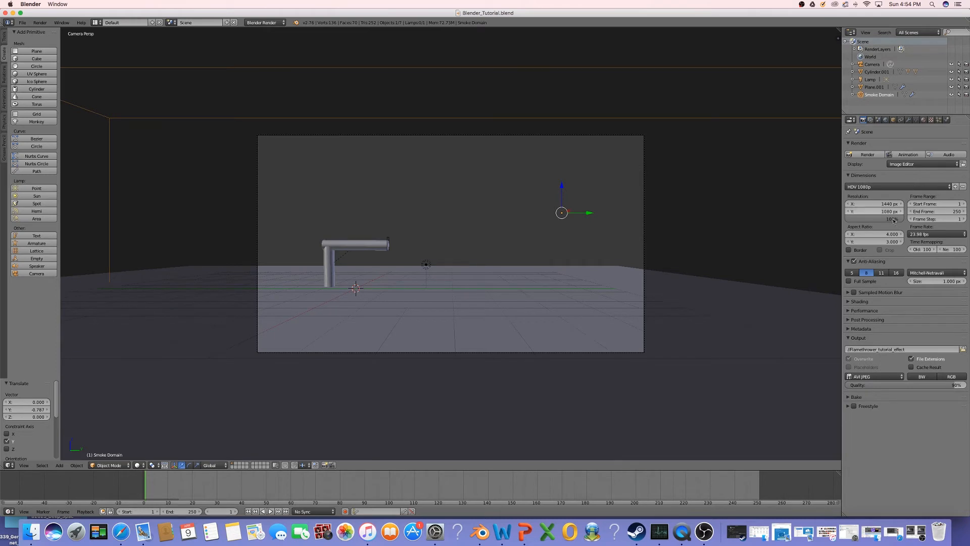
Step: Apply the HDTV 720p render preset for the output dimensions
click(891, 187)
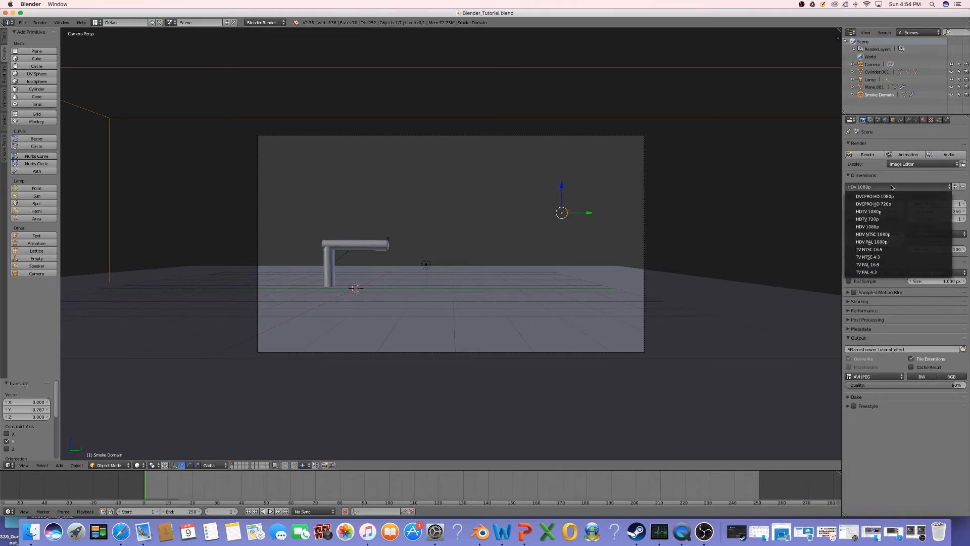
click(890, 220)
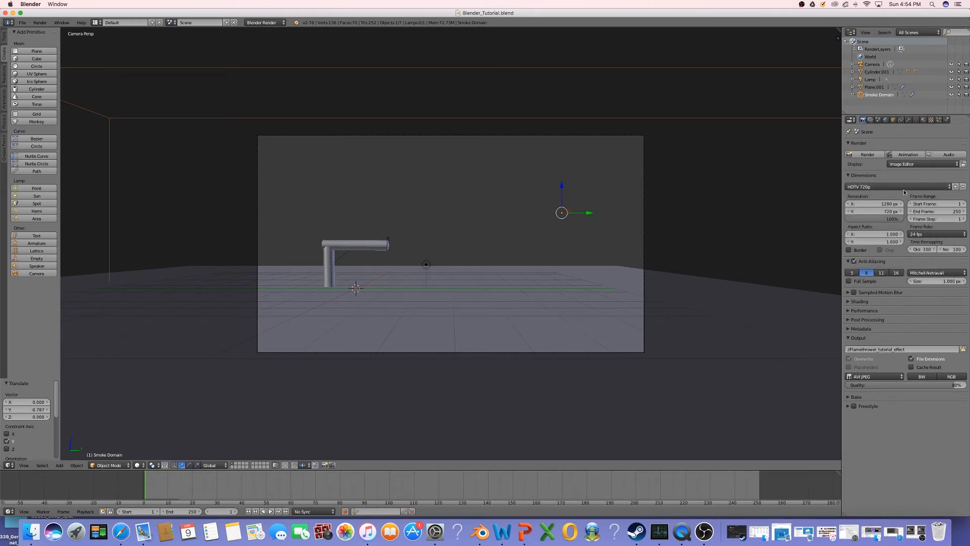
click(904, 187)
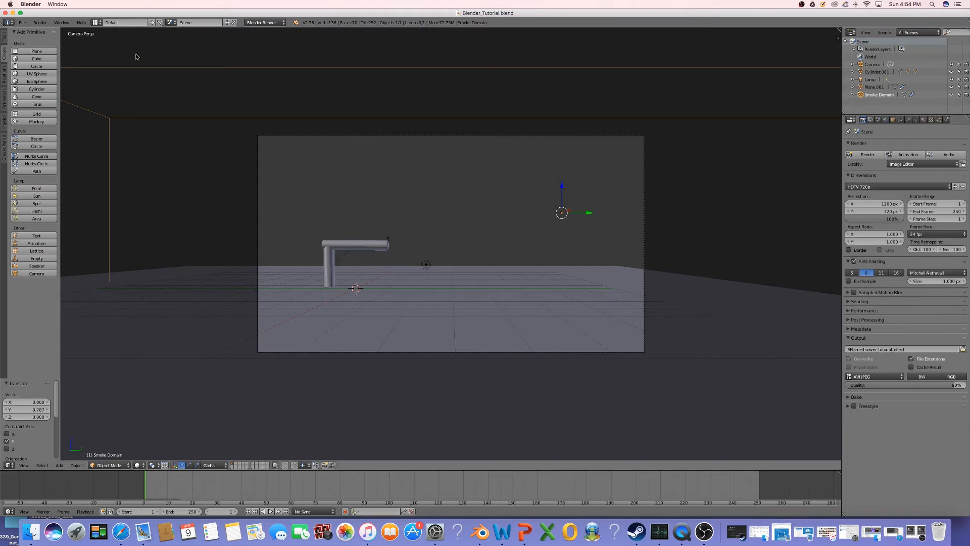
Step: Switch to the Compositing screen layout and enable nodes for the scene
click(96, 22)
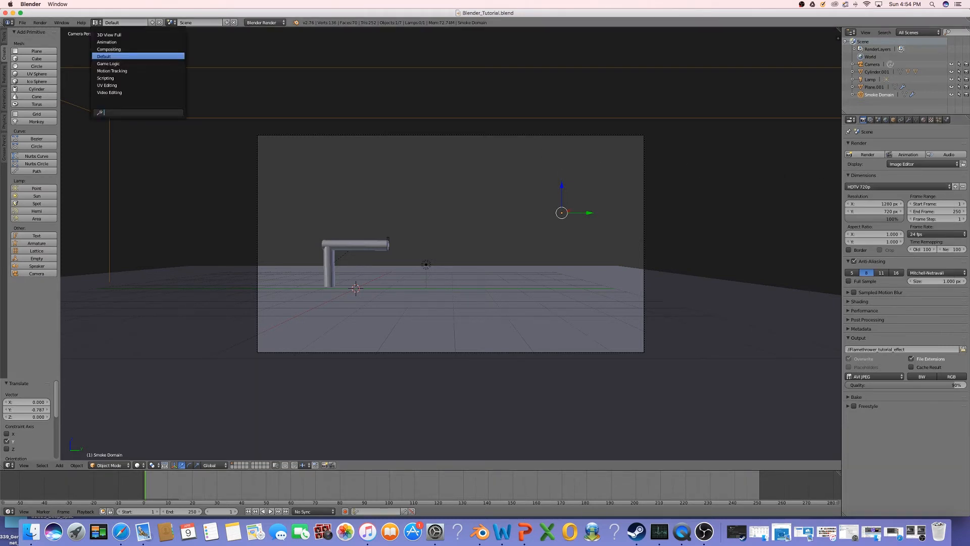
click(107, 49)
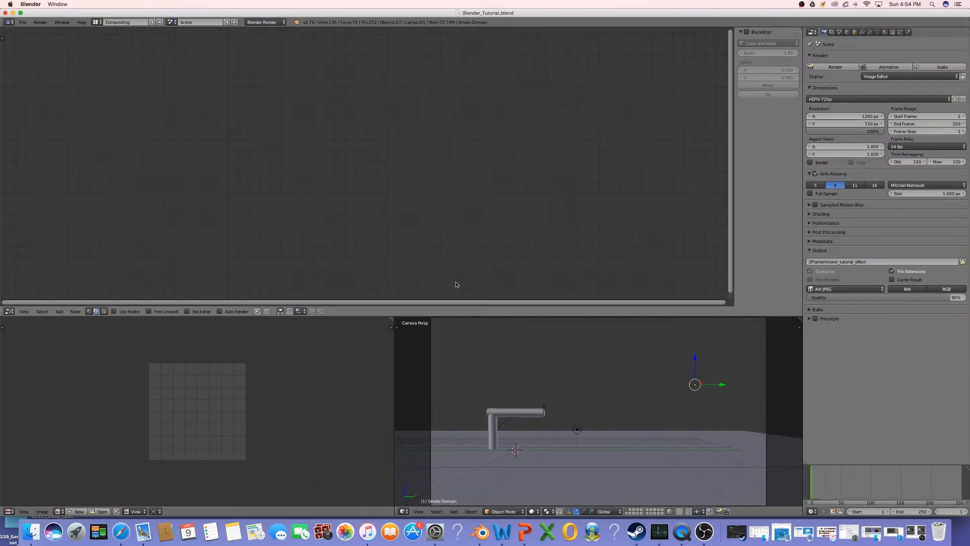
click(121, 312)
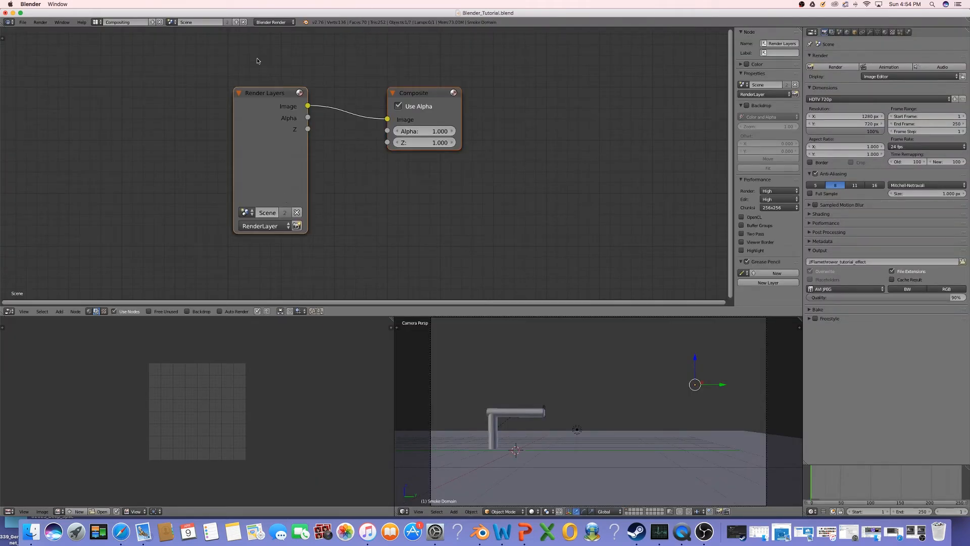
click(871, 532)
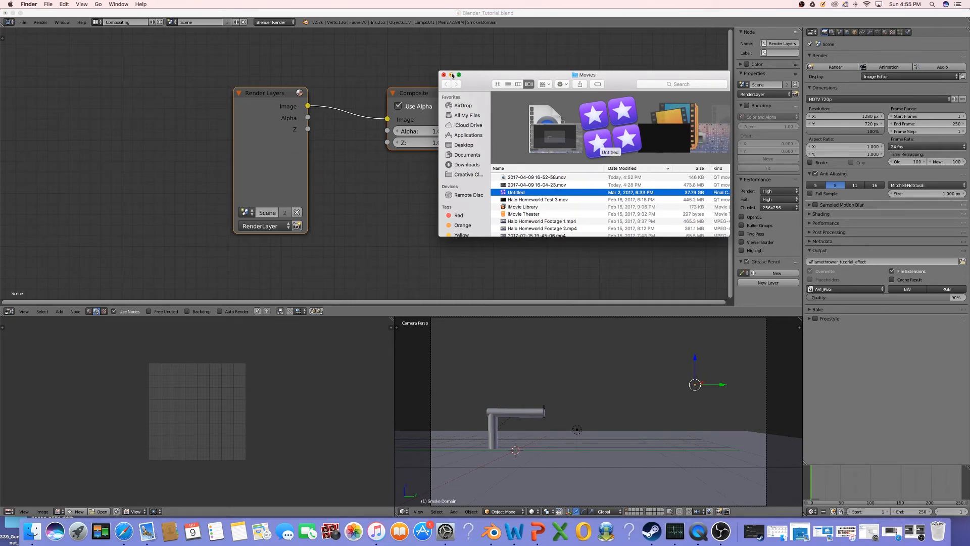
click(451, 74)
click(10, 22)
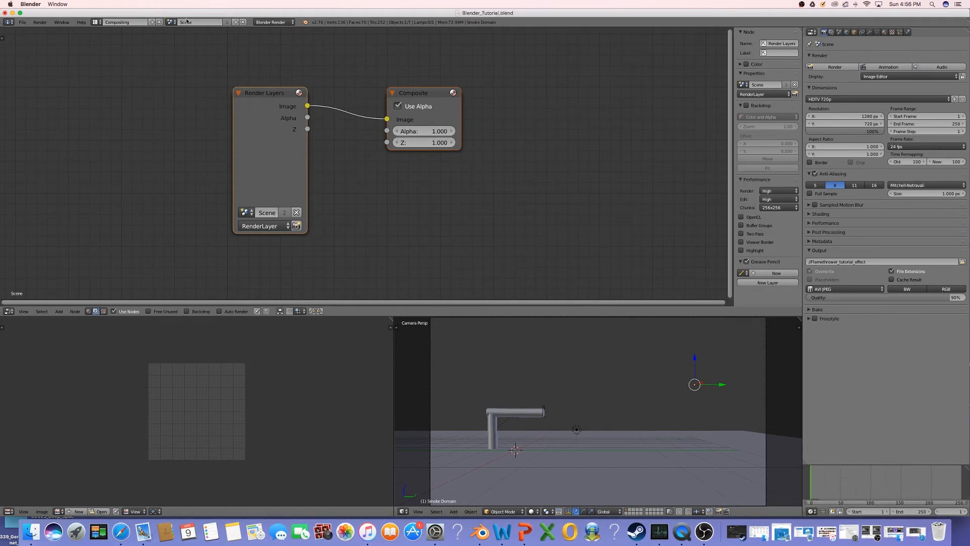
click(10, 23)
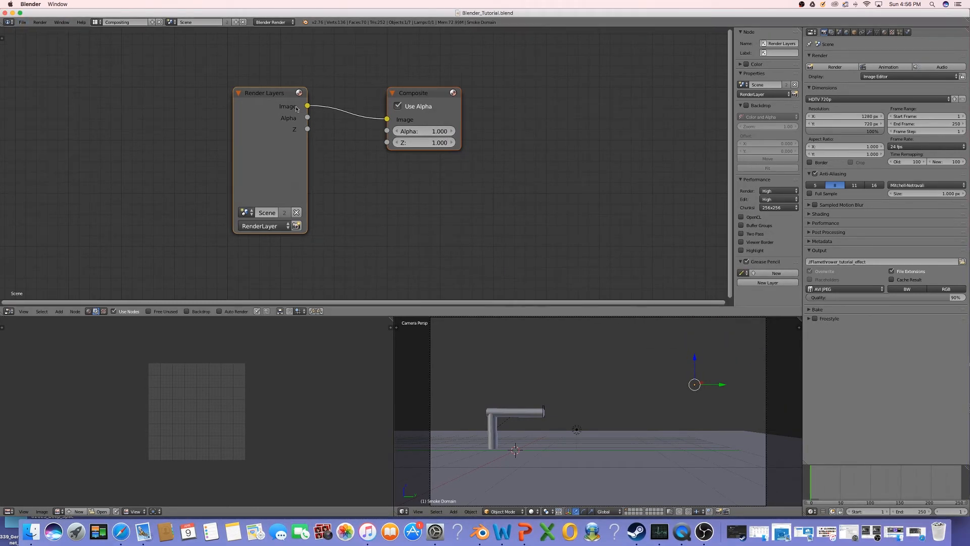
Step: Space the Render Layers and Composite nodes far apart and render the frame to feed the node tree
drag(296, 108, 111, 97)
drag(427, 91, 627, 97)
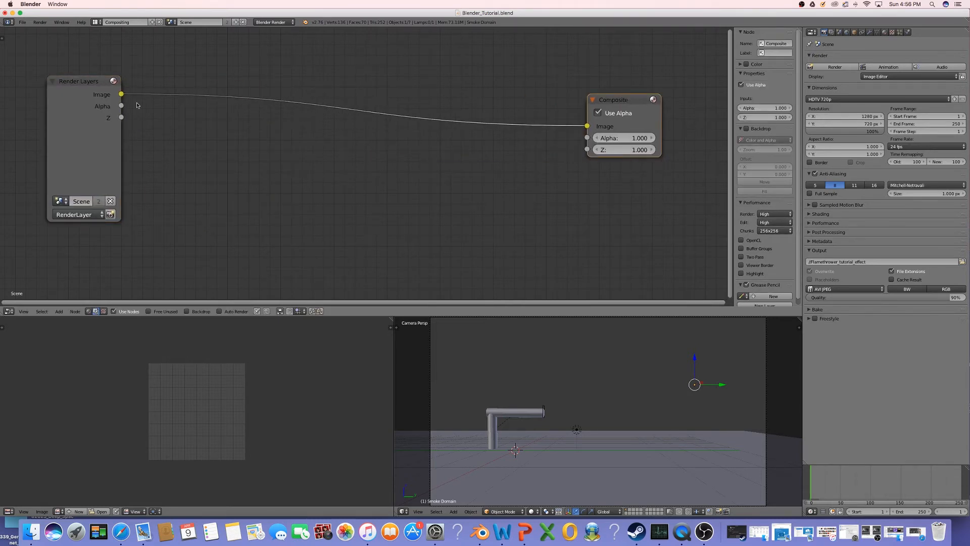
click(40, 22)
click(50, 30)
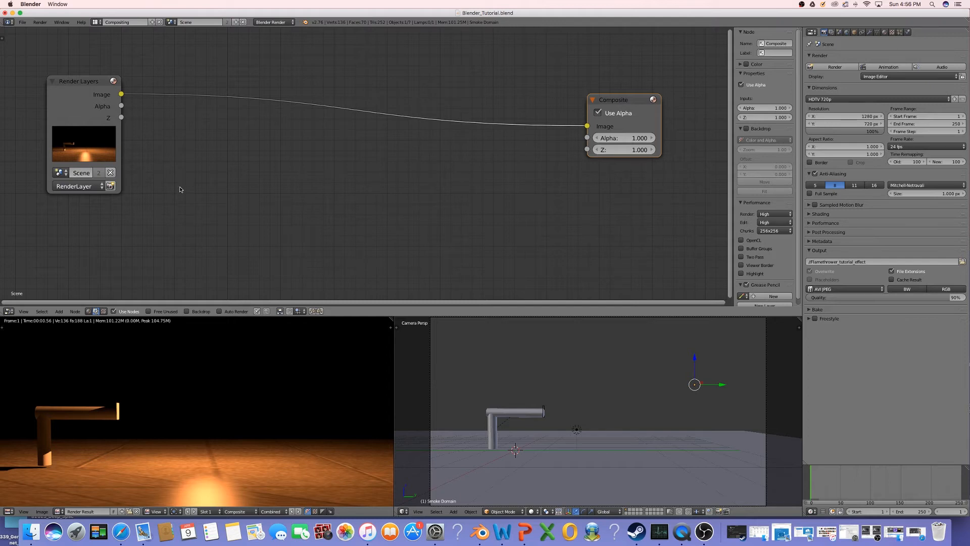
Step: Add a Blur filter node and place it unconnected below the link between Render Layers and Composite
click(55, 312)
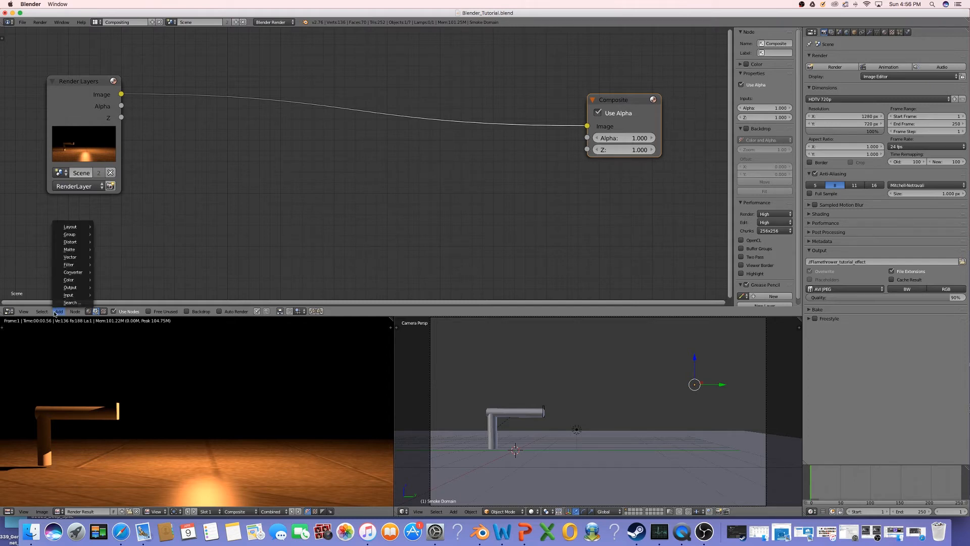
mouse_move(81, 289)
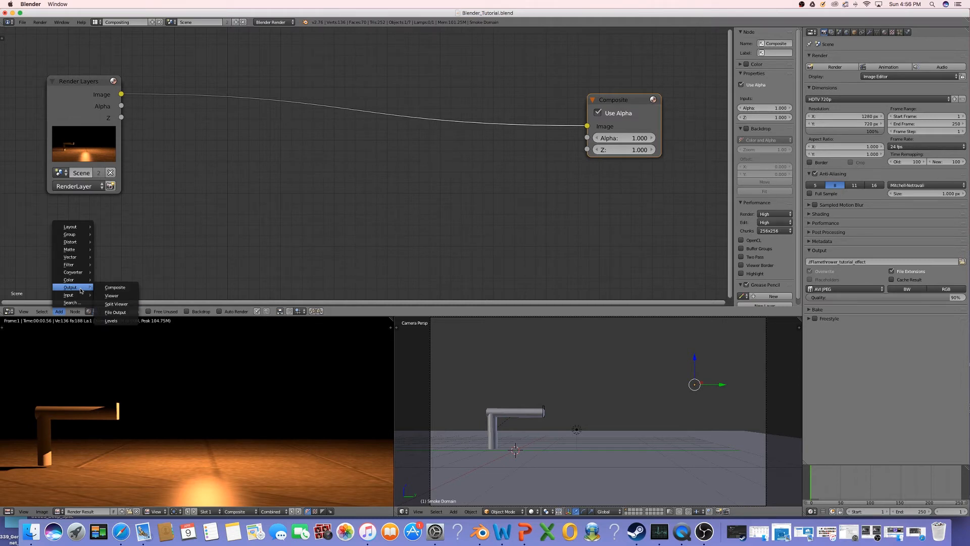
mouse_move(75, 265)
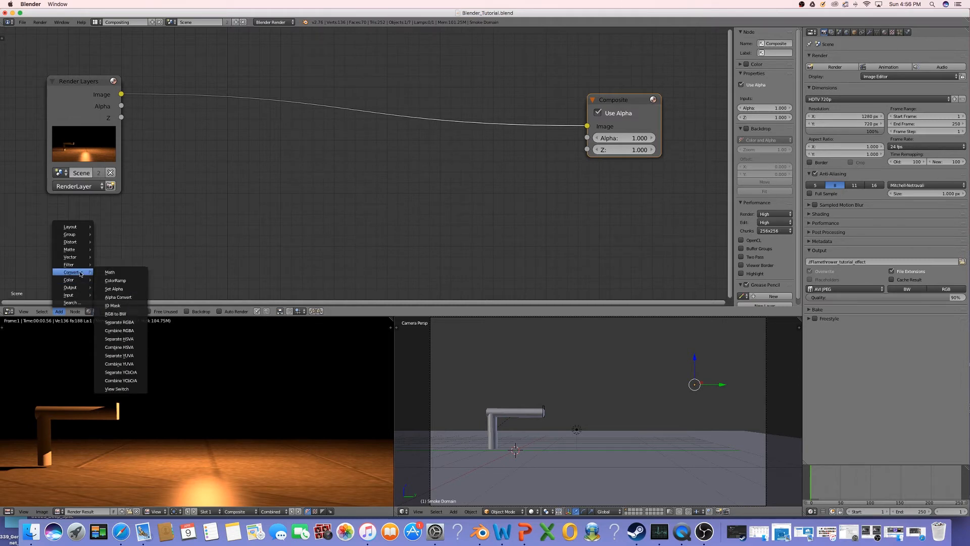
click(115, 267)
click(242, 145)
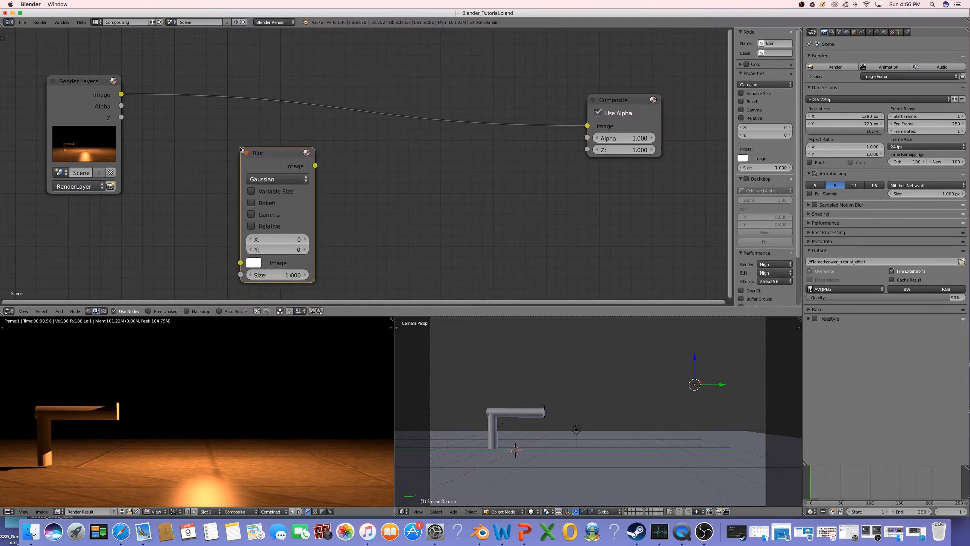
Step: Add a Glare filter node on the link between the Render Layers and Composite nodes
click(60, 311)
mouse_move(80, 263)
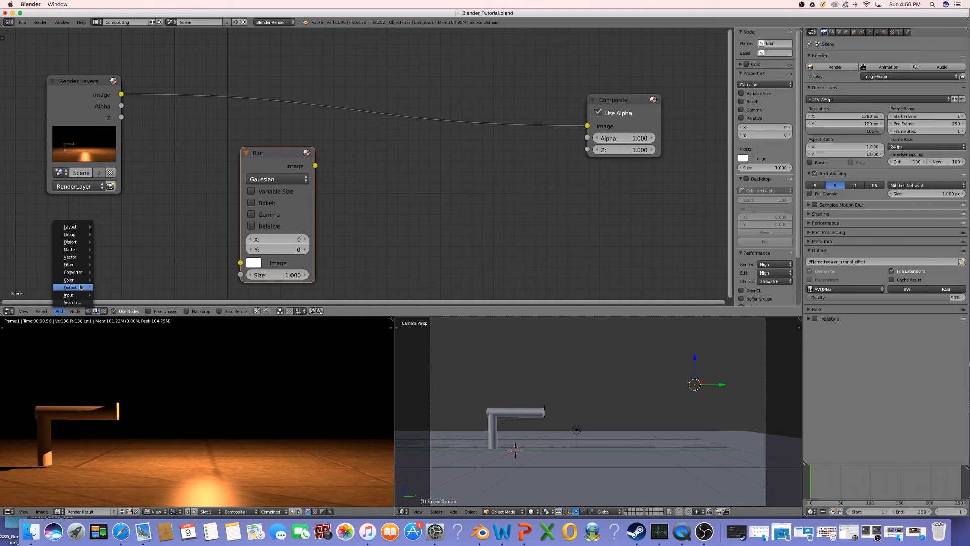
mouse_move(80, 288)
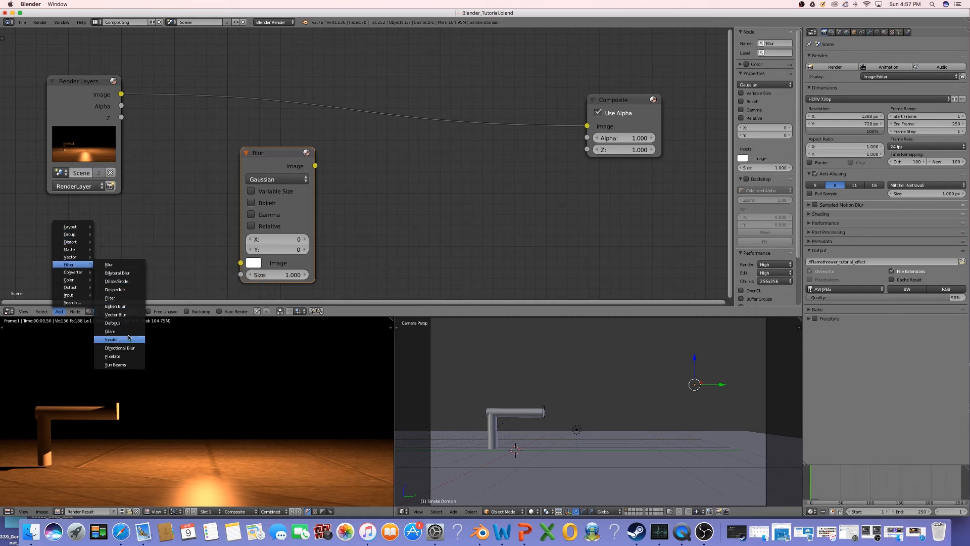
click(119, 331)
click(161, 65)
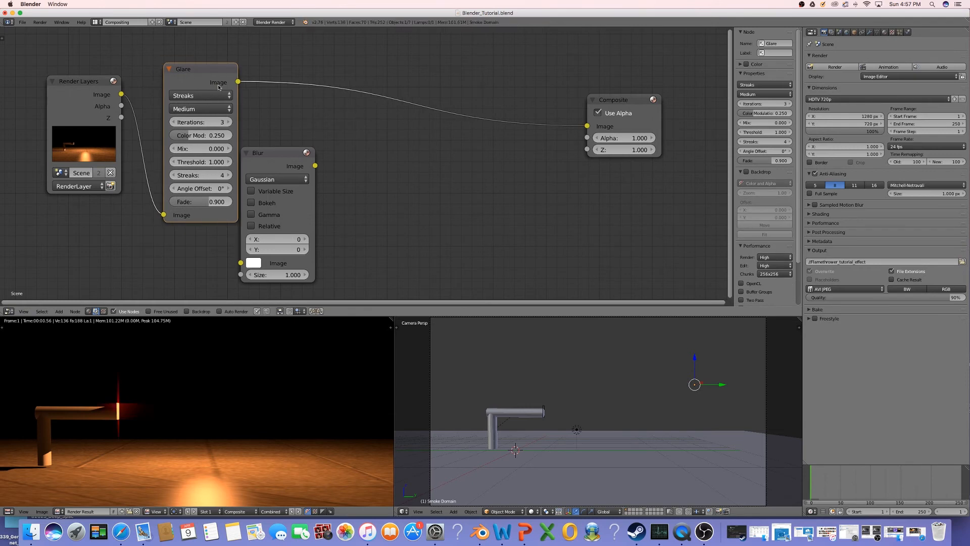
Step: Rearrange the Blur and Composite nodes and add a Viewer output node below the Composite node
drag(280, 160, 515, 155)
drag(621, 100, 543, 60)
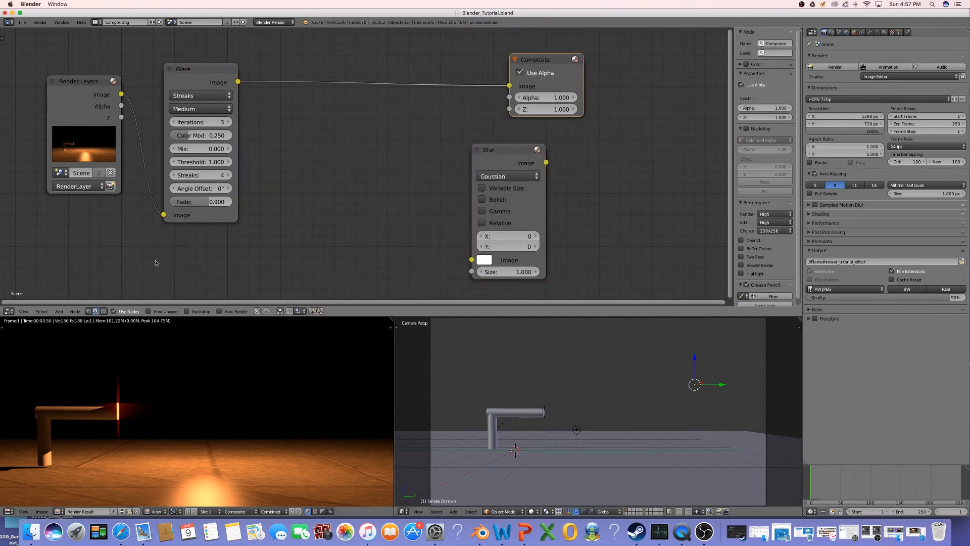
click(59, 311)
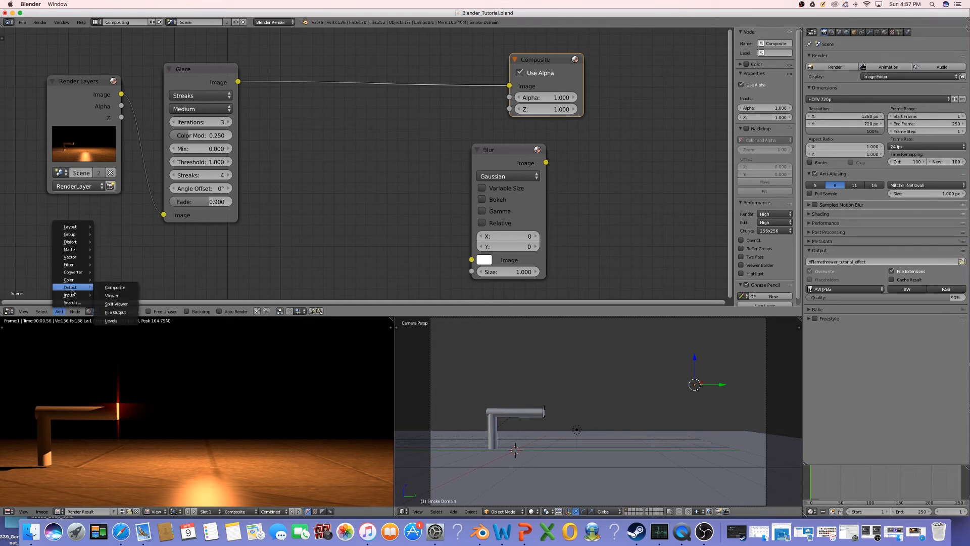
click(112, 296)
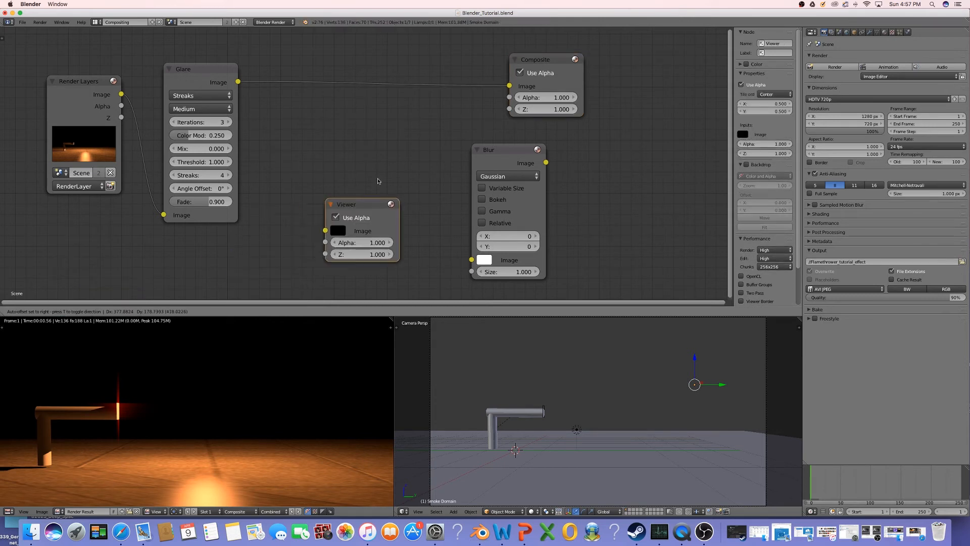
click(591, 137)
Step: Connect the Glare node's image output to the Viewer node, with Blur moved aside, and enable the backdrop
drag(515, 148, 349, 152)
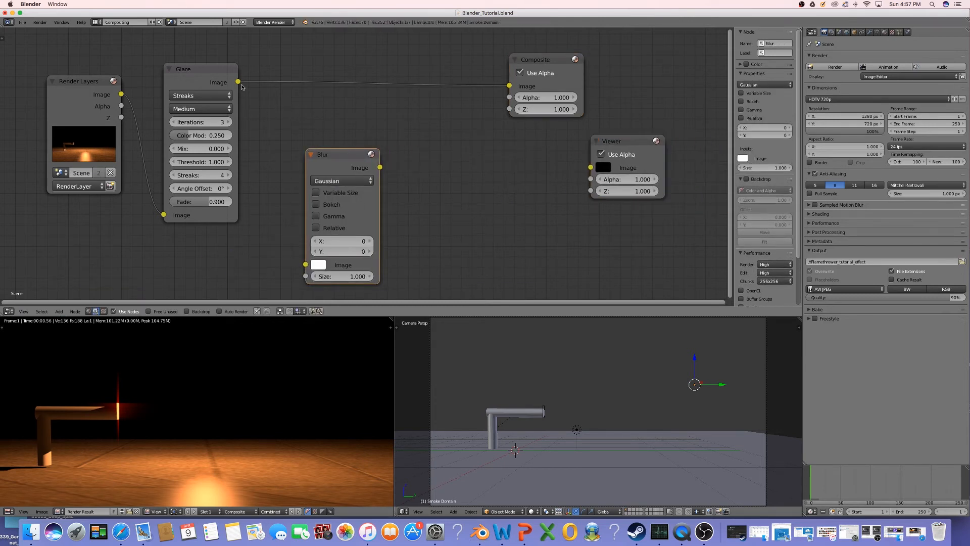
drag(238, 81, 523, 144)
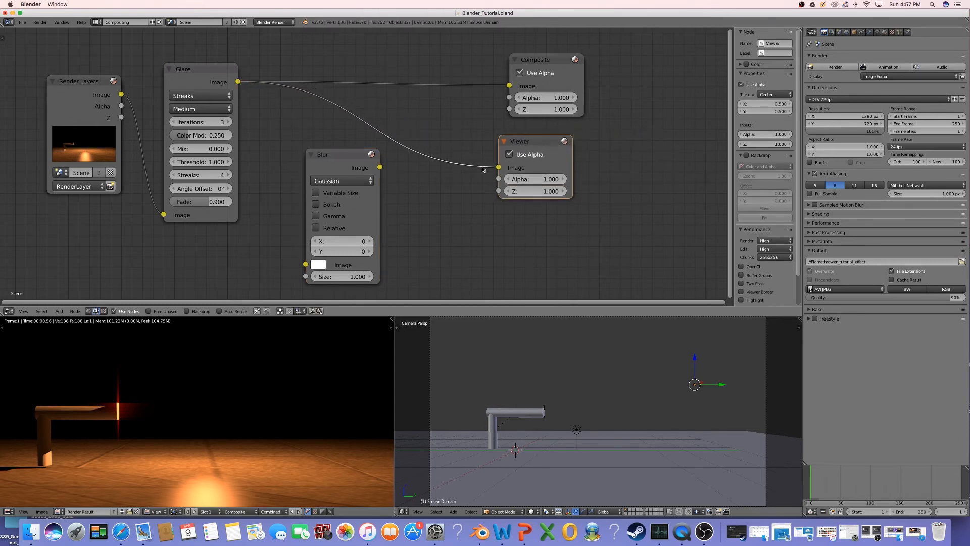
click(192, 312)
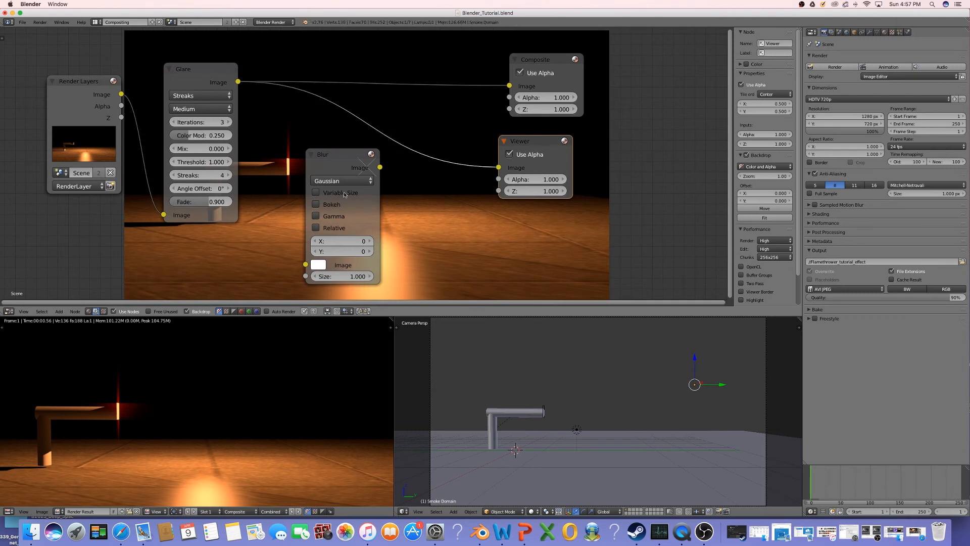
Step: Set the Glare node to Fog Glow with a threshold of 0.800 and move the Render Layers node farther from it
click(216, 99)
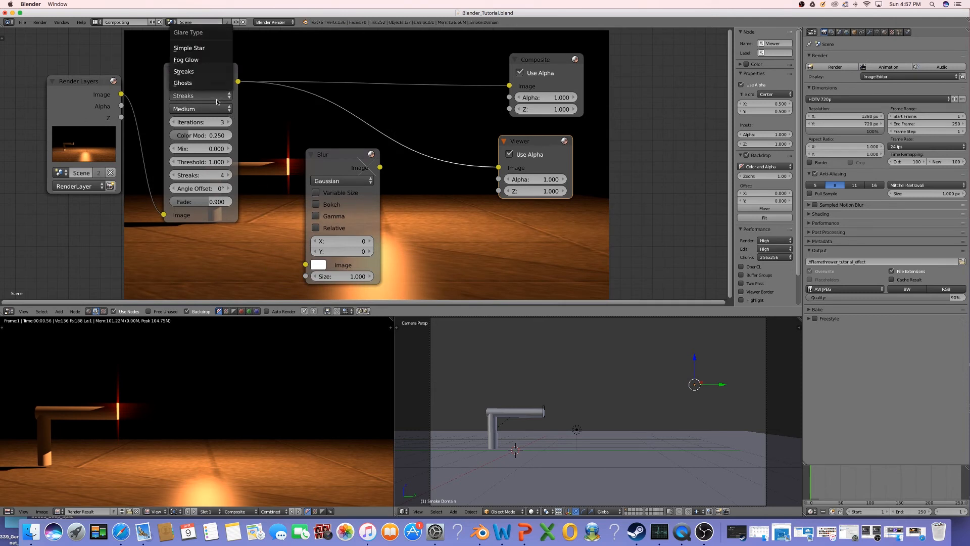
click(204, 59)
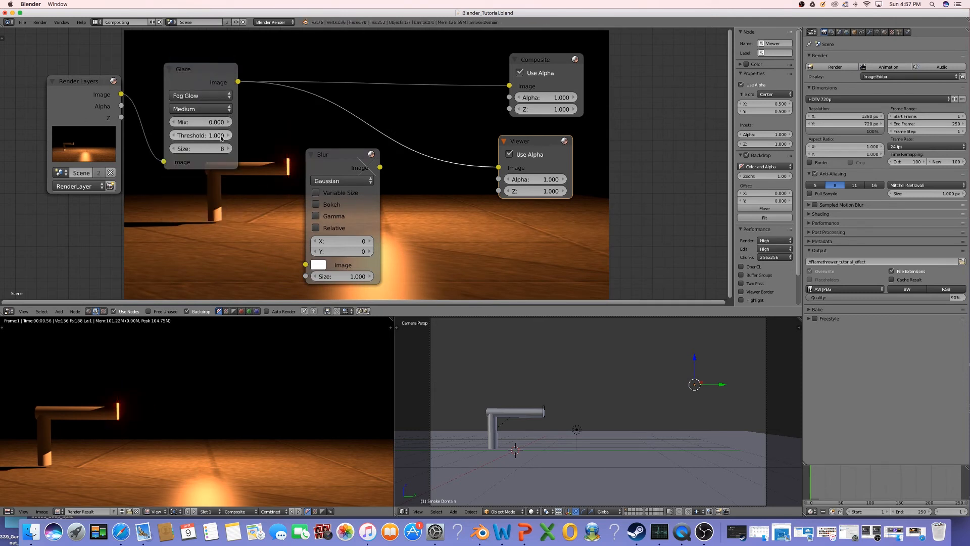
drag(207, 138, 205, 138)
drag(103, 91, 70, 80)
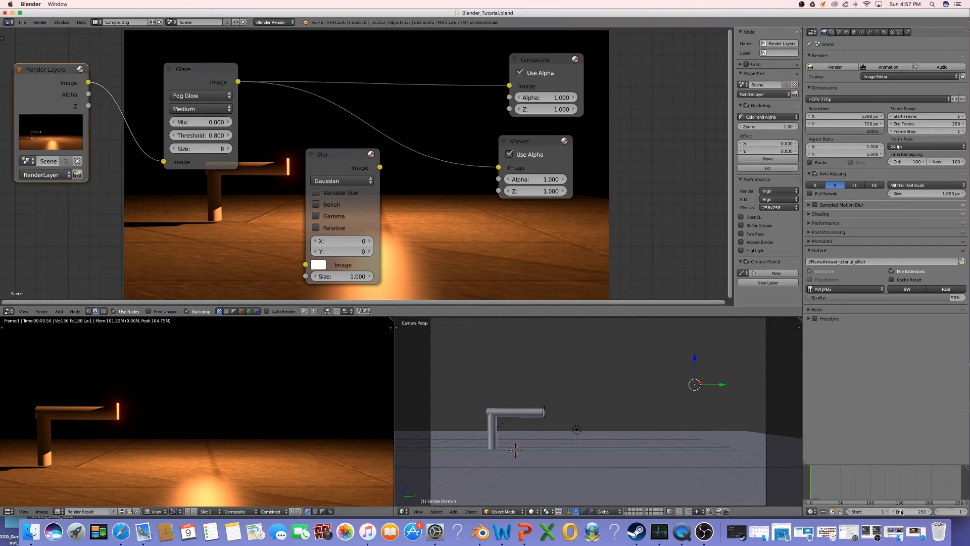
Step: Play the animation to run the smoke simulation and switch to the Default screen layout
key(space)
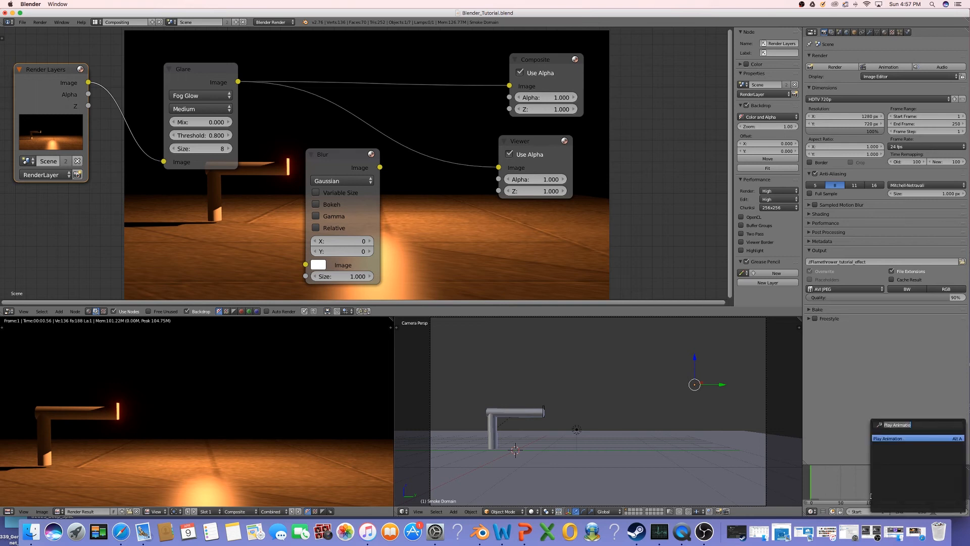
click(894, 438)
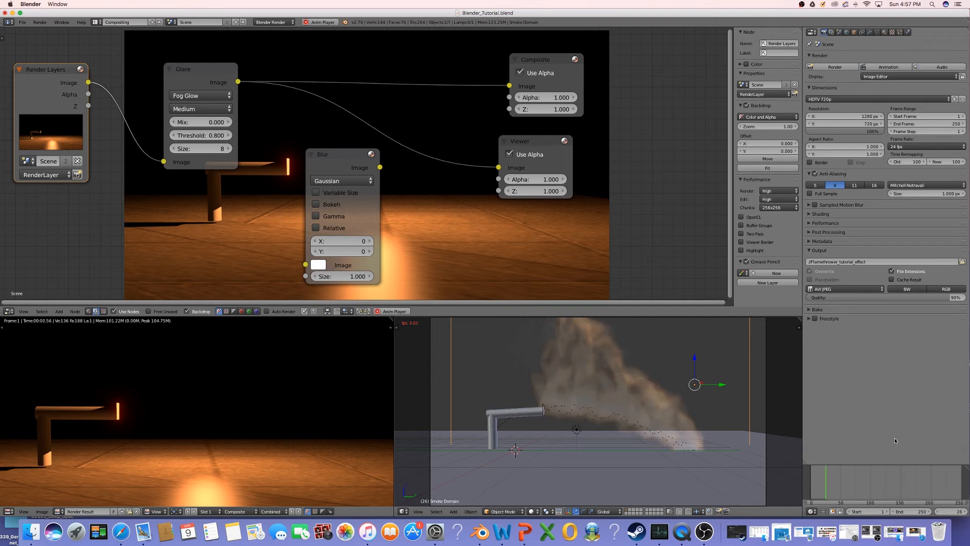
key(space)
key(Escape)
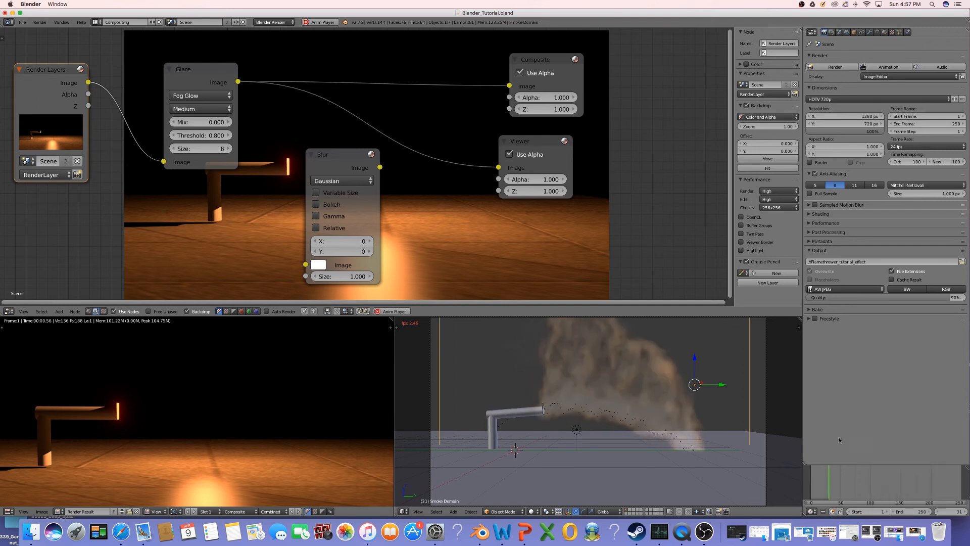
click(811, 511)
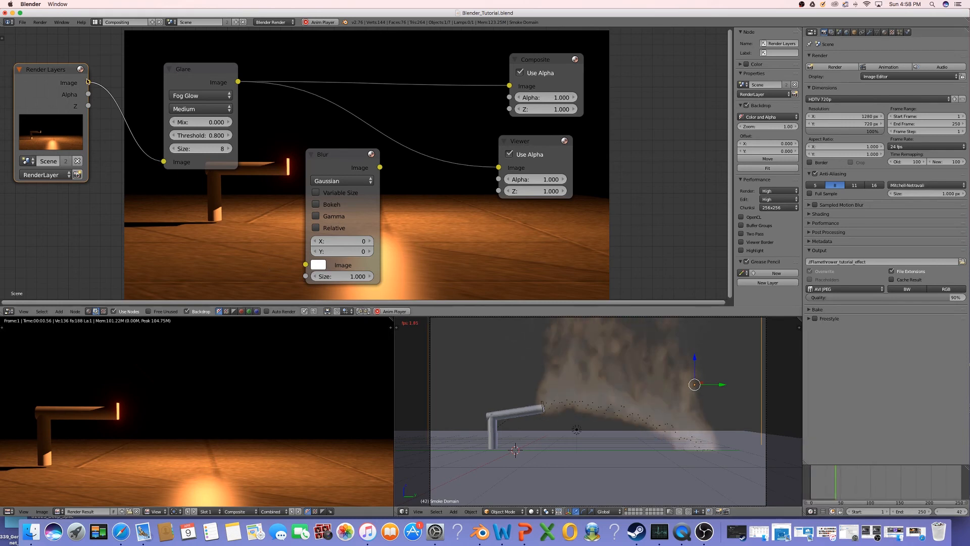
click(95, 22)
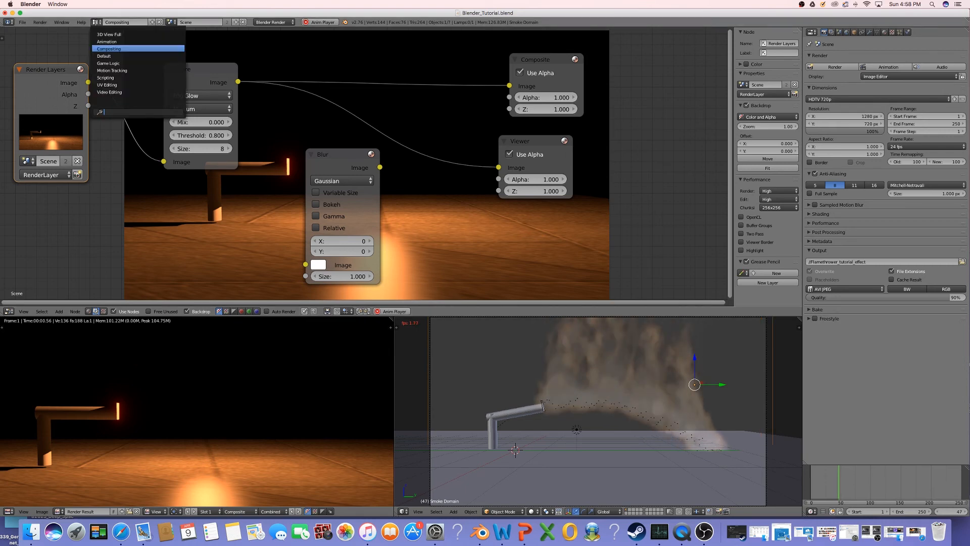
click(112, 56)
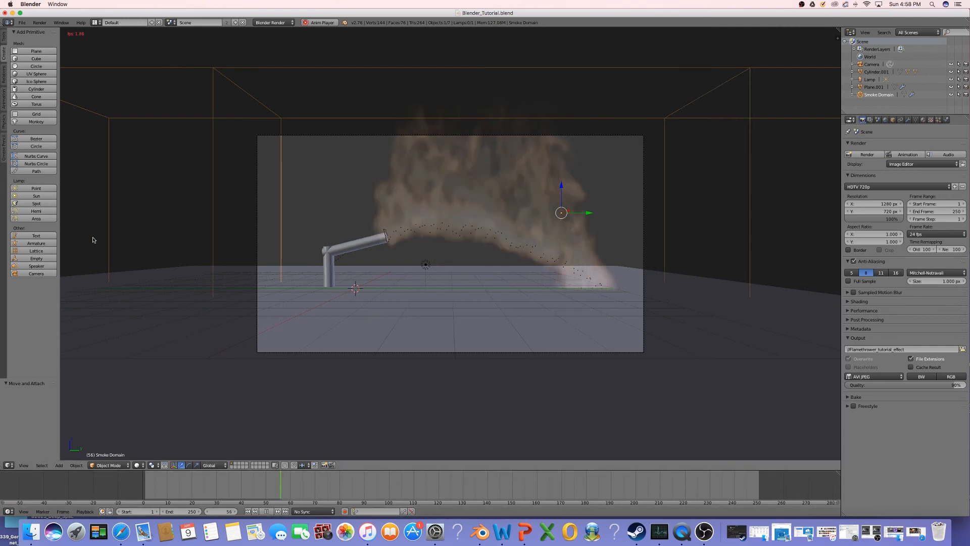
Step: Stop the playback at frame 61 and render that frame as a still image
click(267, 511)
scroll(174, 217, down, 1)
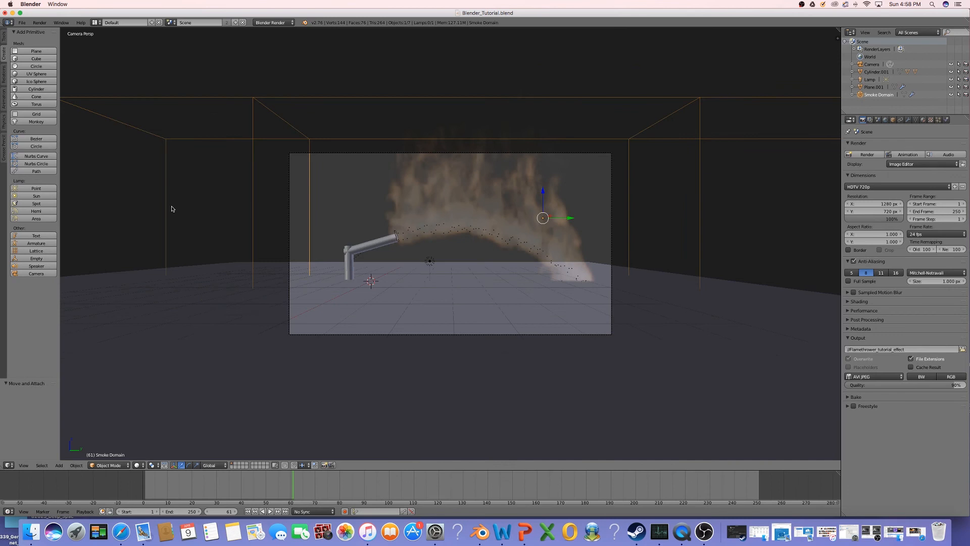
click(44, 22)
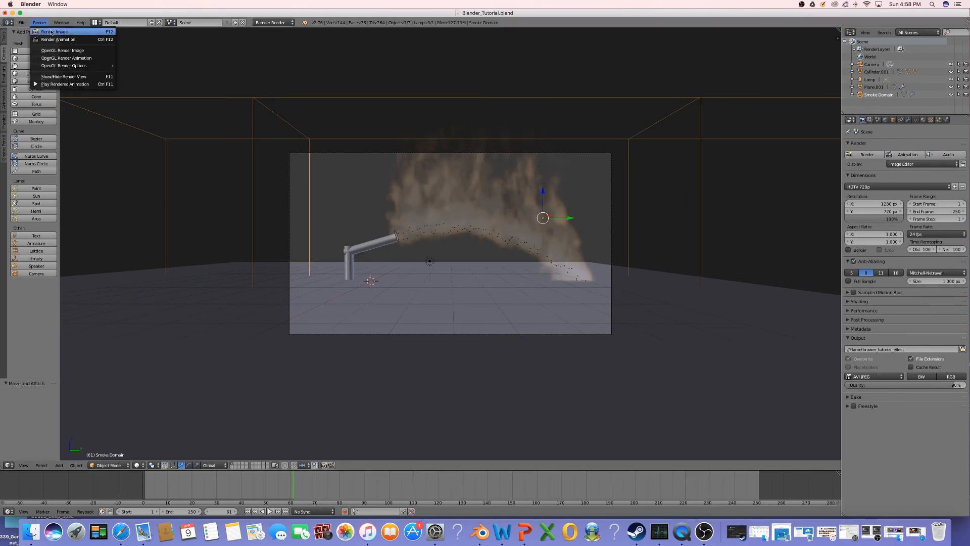
click(53, 31)
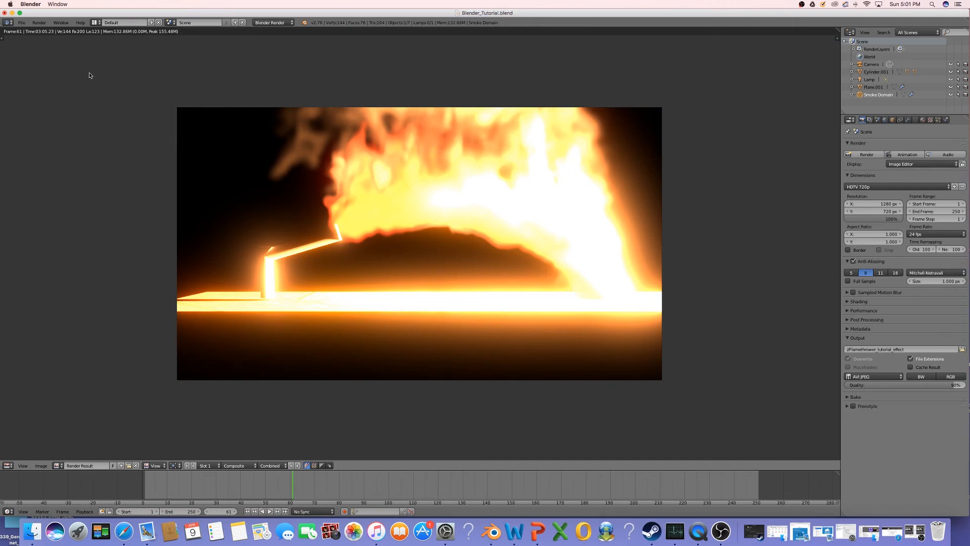
Step: In the Compositing layout, try a Glare node threshold of 1.100 and change it to 1.300
click(95, 23)
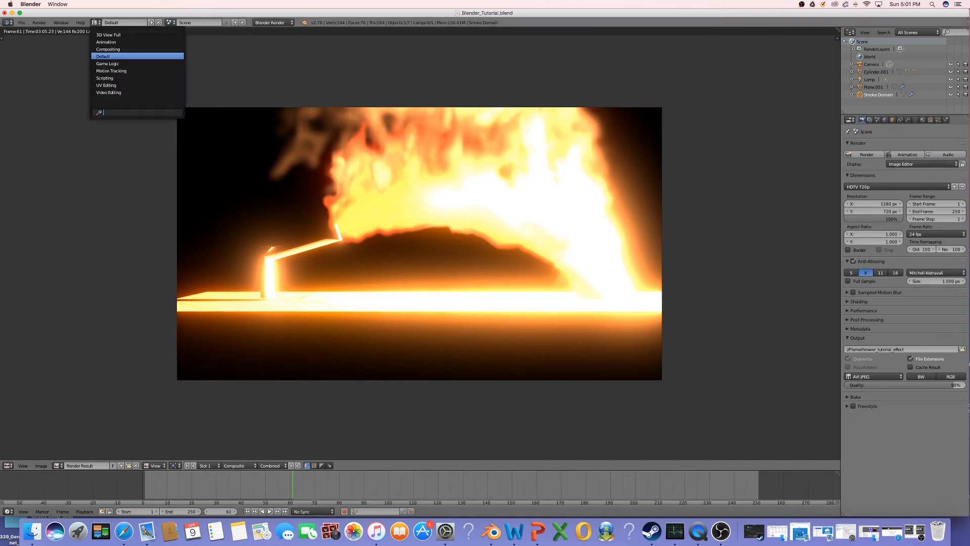
click(103, 50)
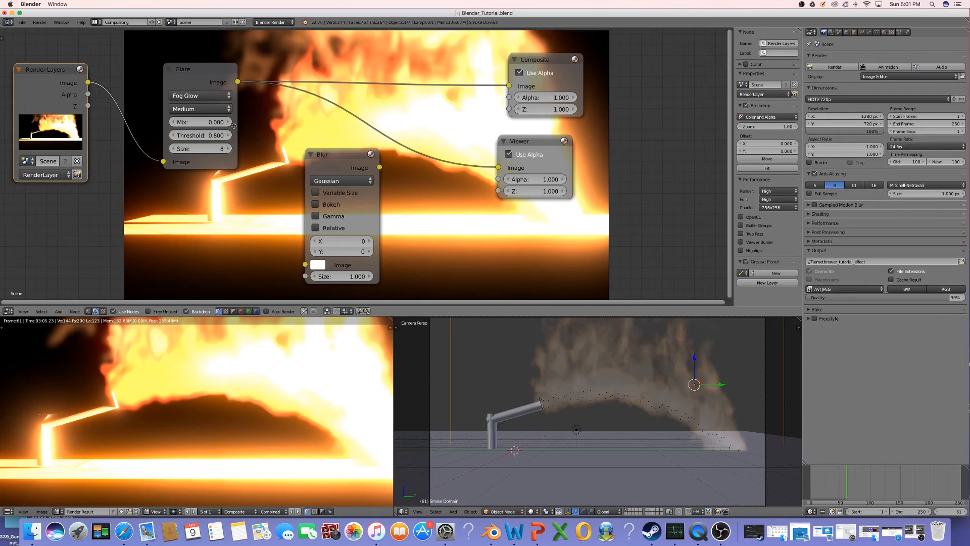
click(207, 137)
text(1.1)
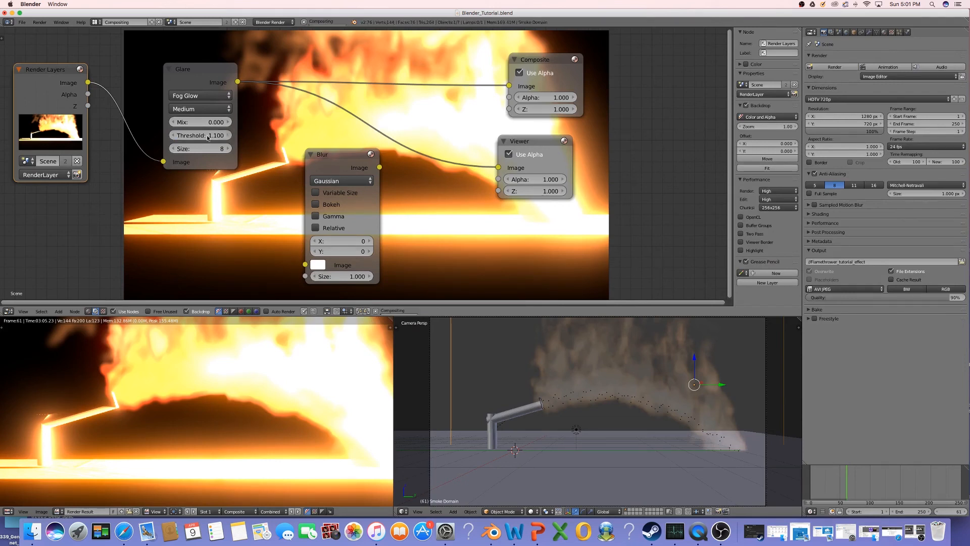
key(Return)
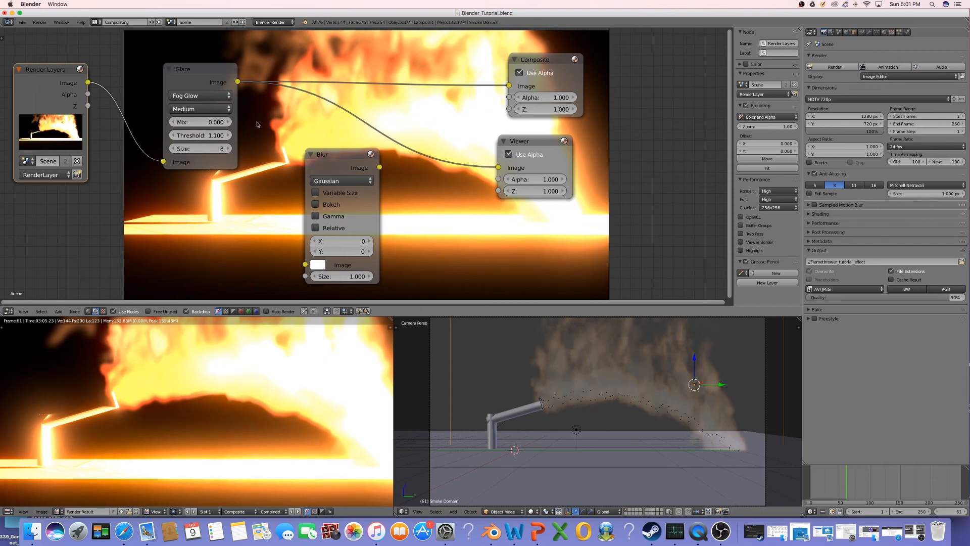
click(201, 136)
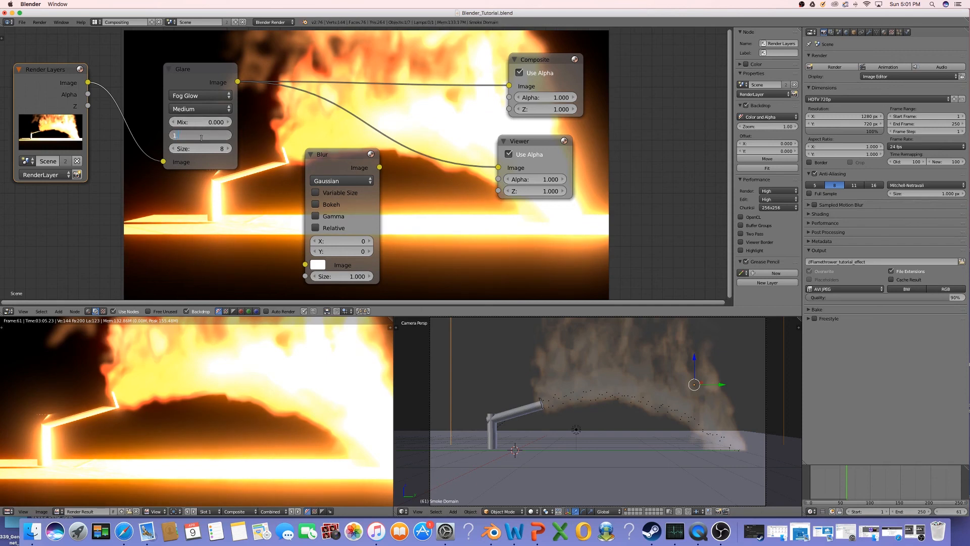
key(Return)
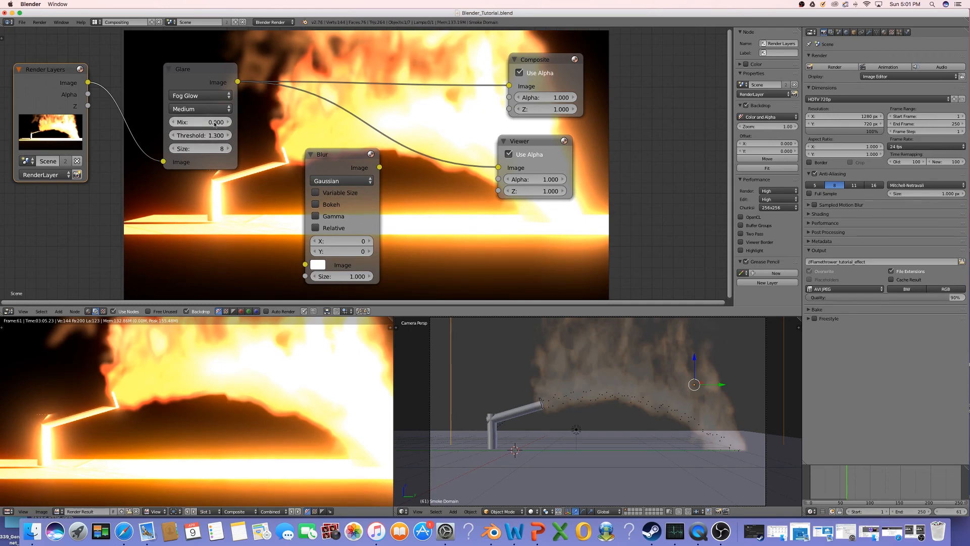
Step: Return to the Default screen layout and start a new still render of frame 61
click(94, 23)
click(121, 52)
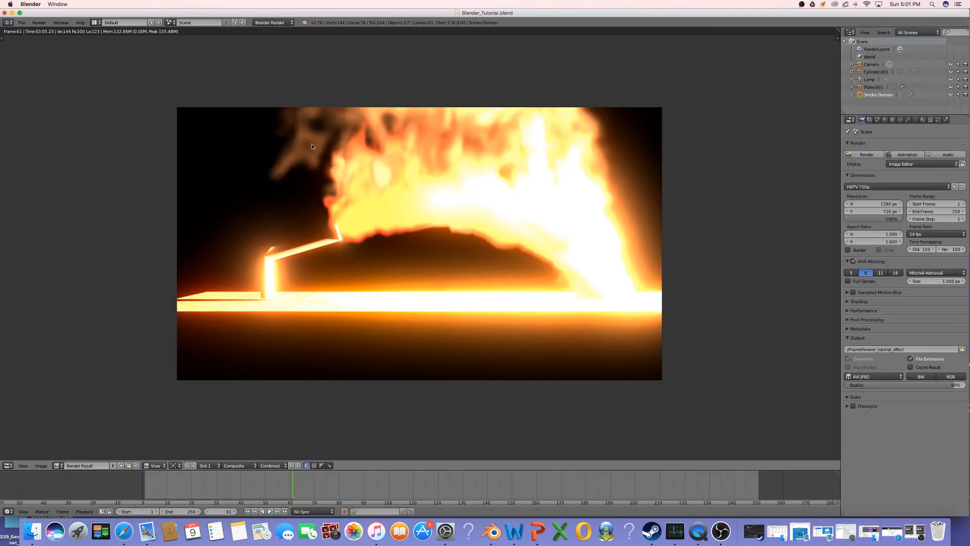
click(866, 154)
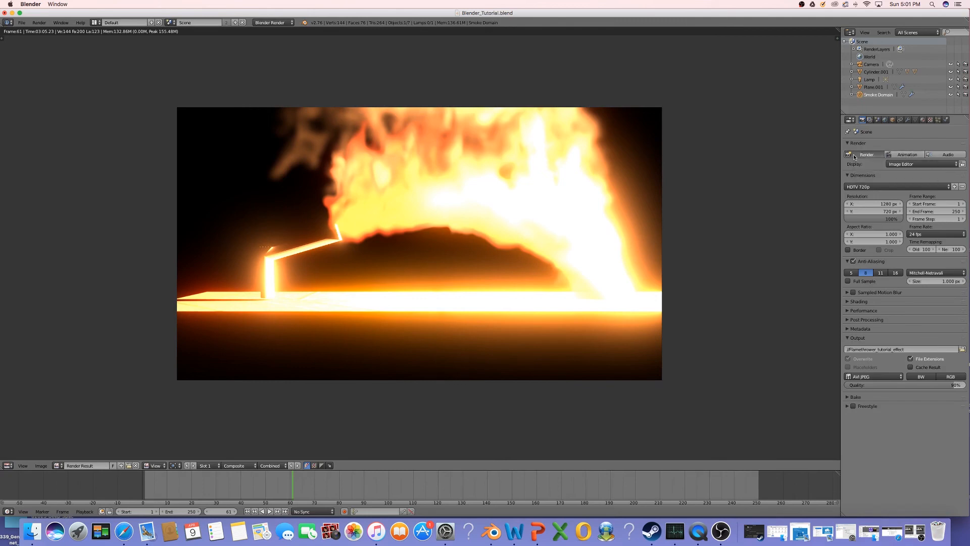